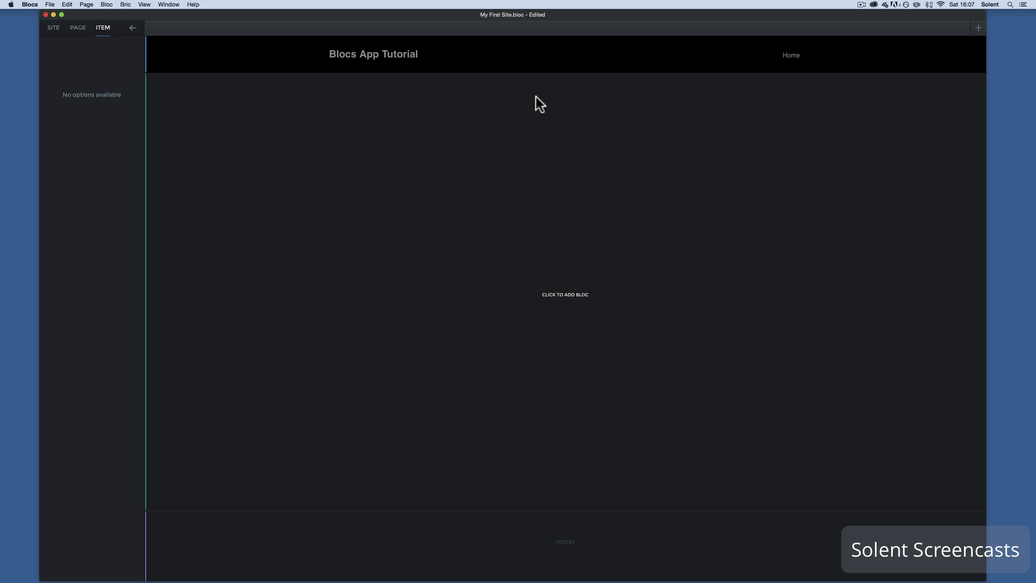
Add a single-column structure bloc to the empty page body and select the bloc
click(523, 131)
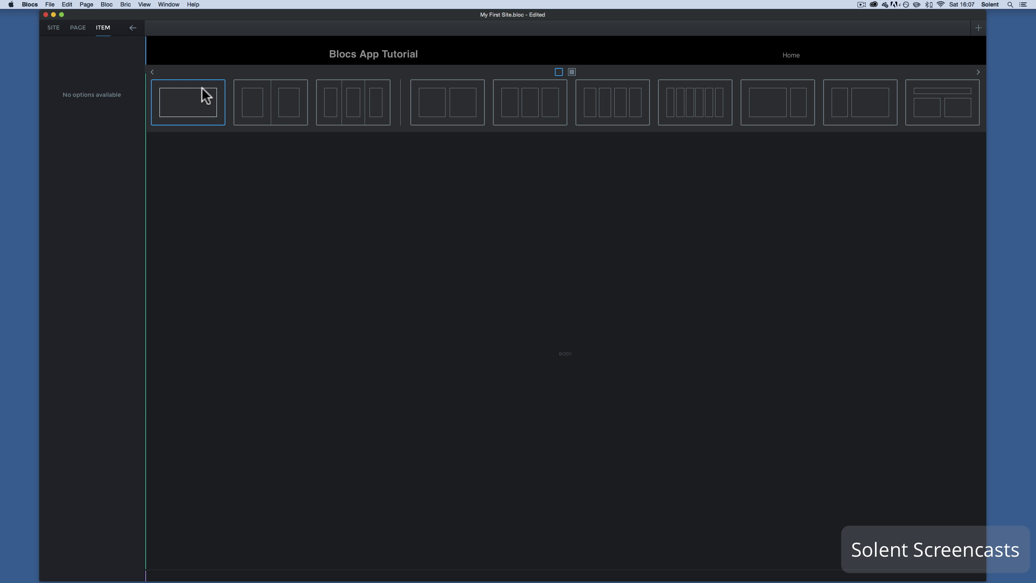
click(190, 100)
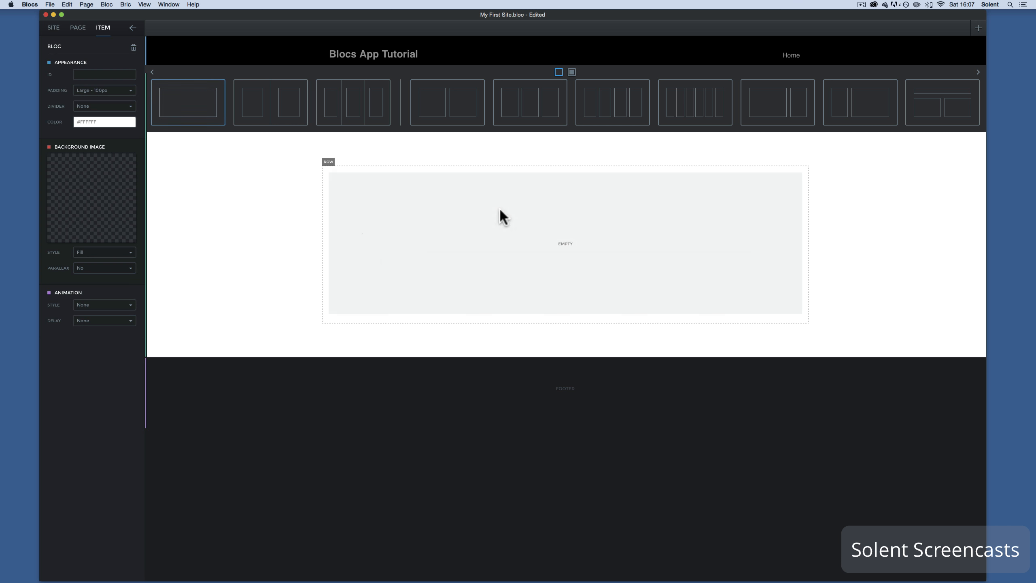
click(241, 225)
mouse_move(248, 170)
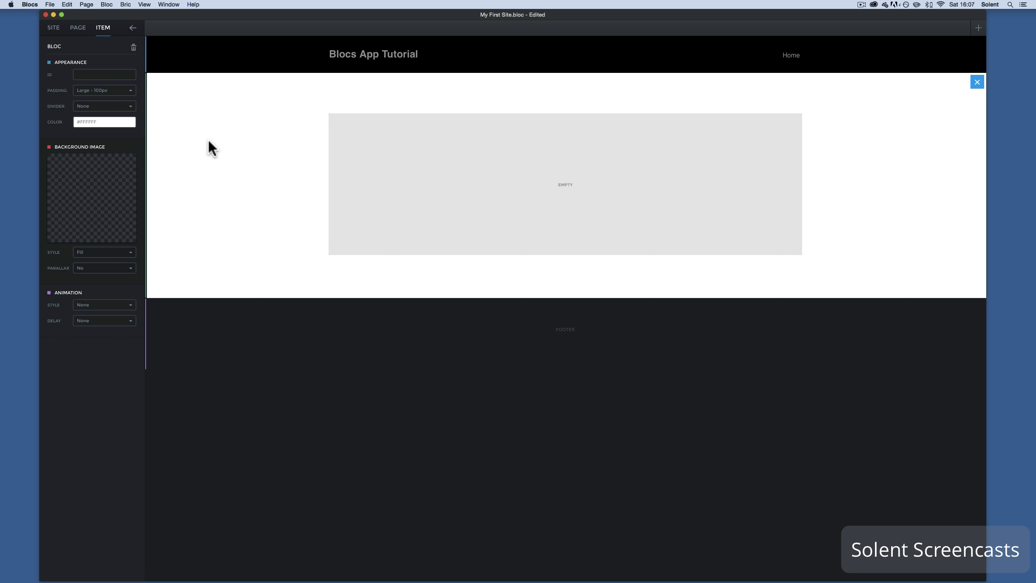
Set the bloc's background image to the night highway light-trails photo from the Asset Library's photos
click(104, 196)
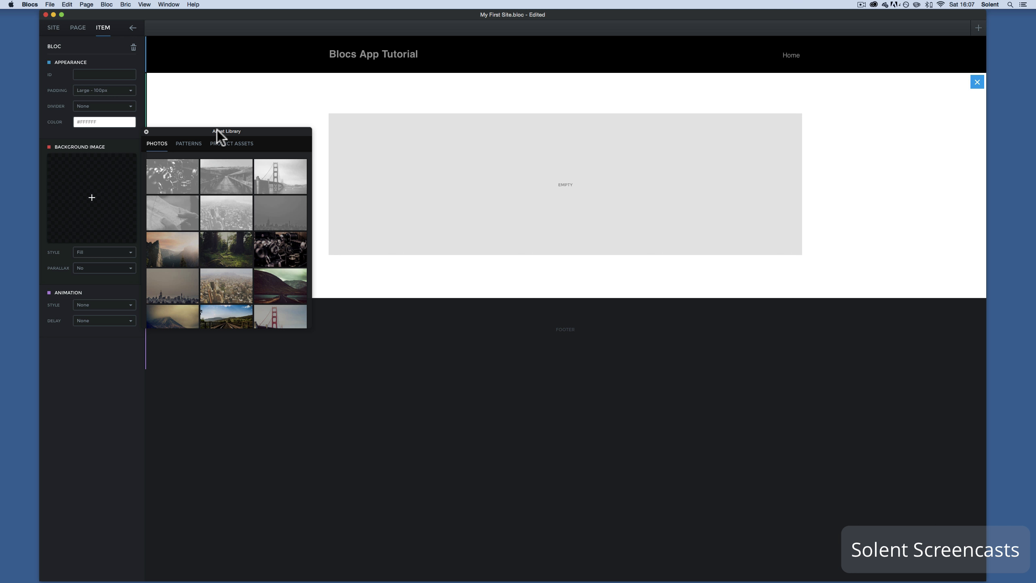
scroll(212, 229, down, 3)
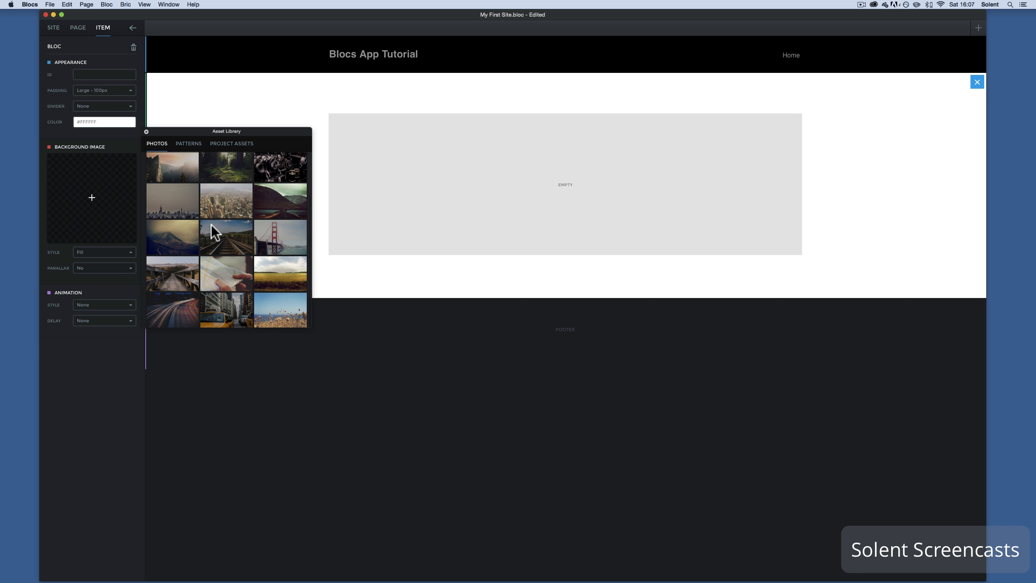
scroll(212, 225, up, 3)
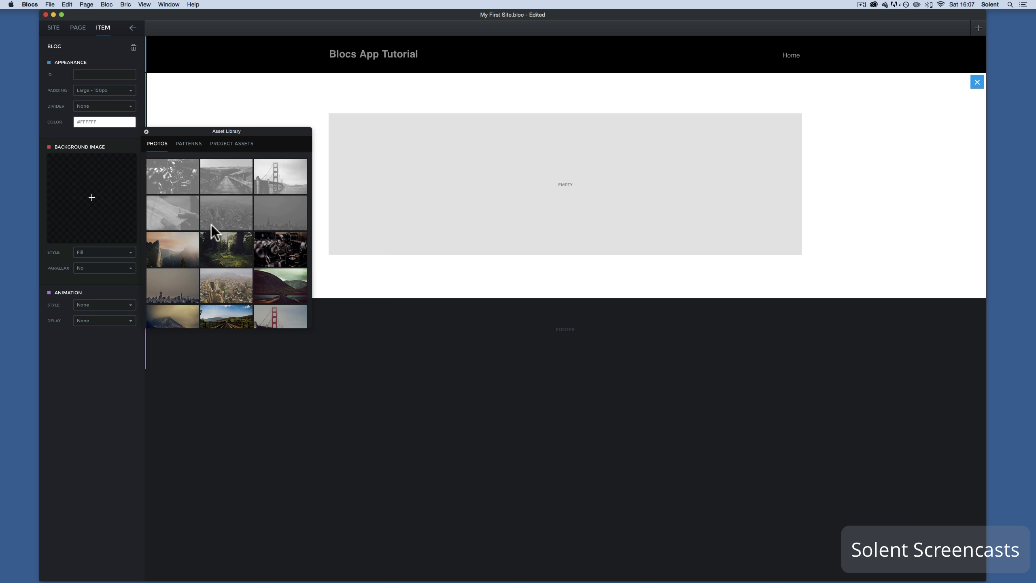
scroll(212, 225, down, 3)
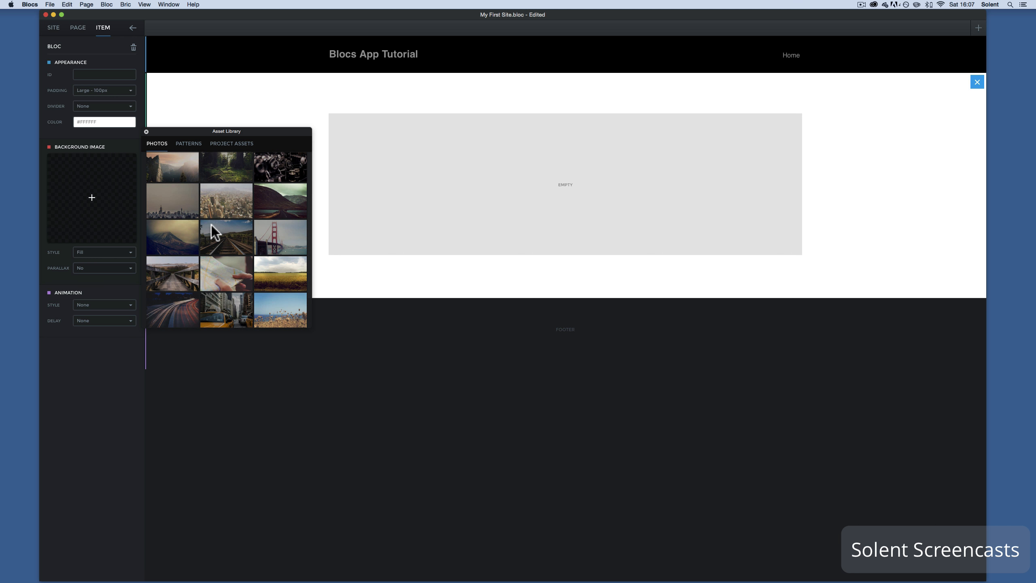
click(164, 306)
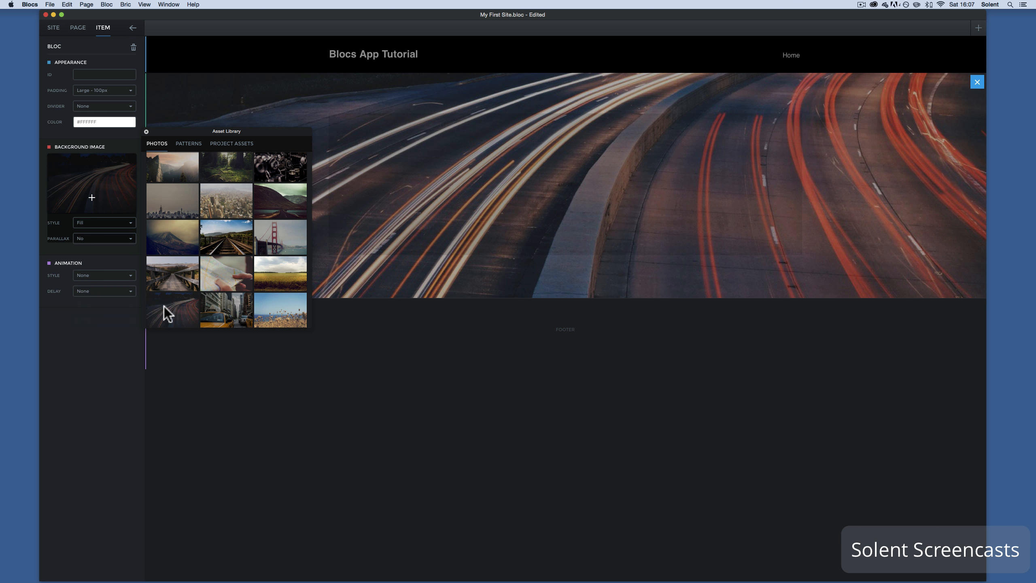
click(148, 131)
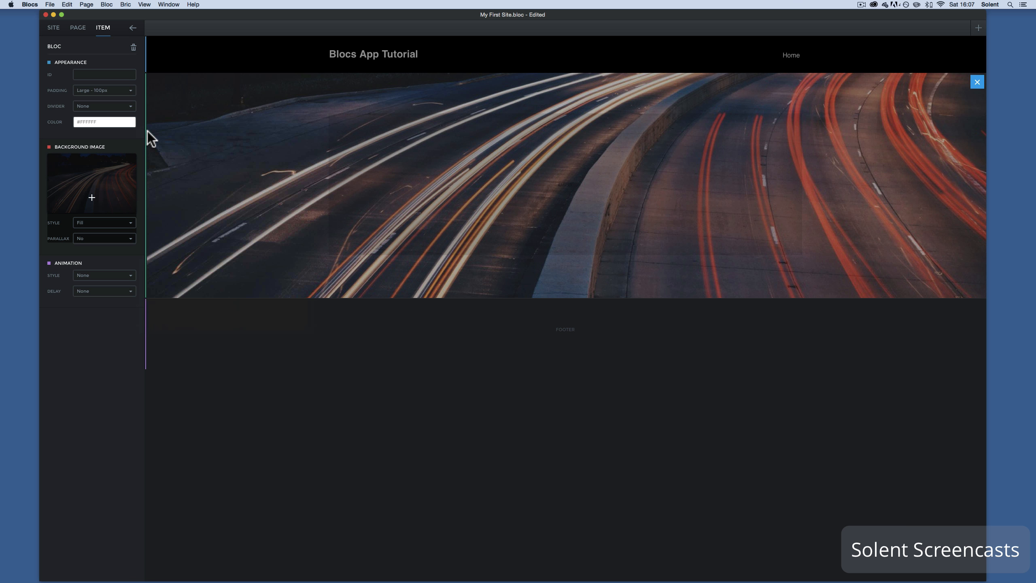
Keep the background image style at Fill and set Parallax to Yes
click(103, 223)
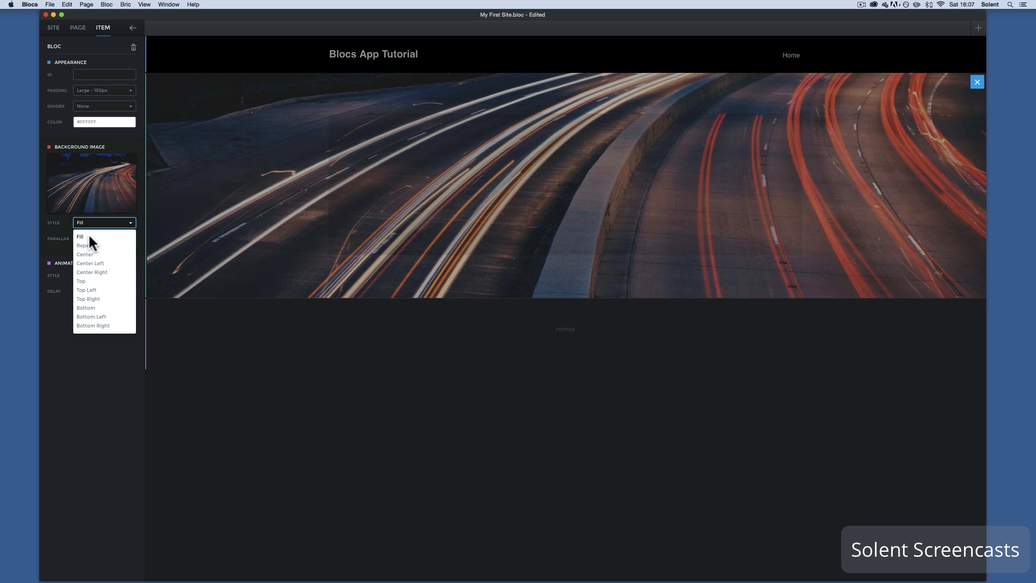
click(90, 237)
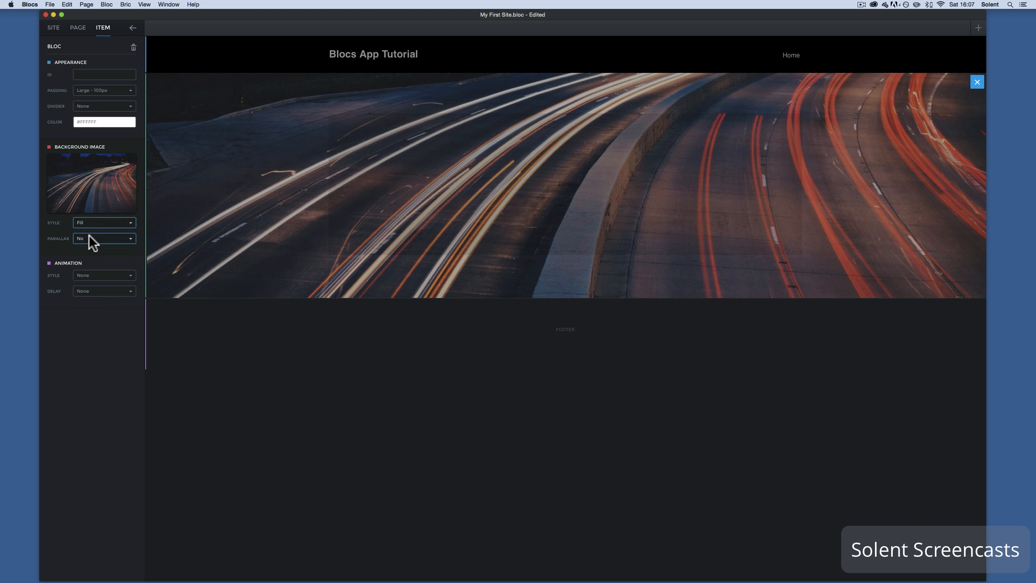
click(129, 240)
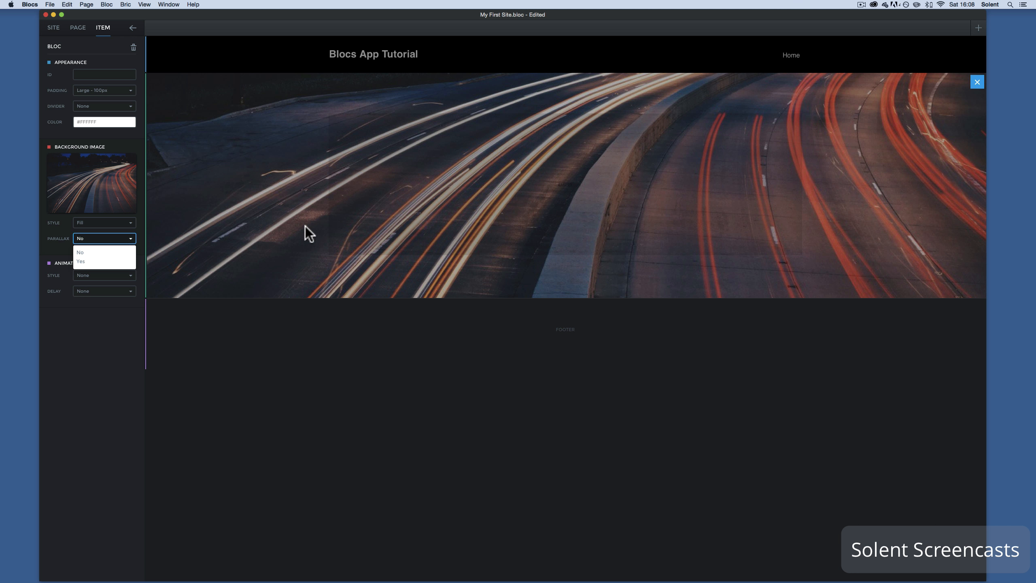
click(81, 261)
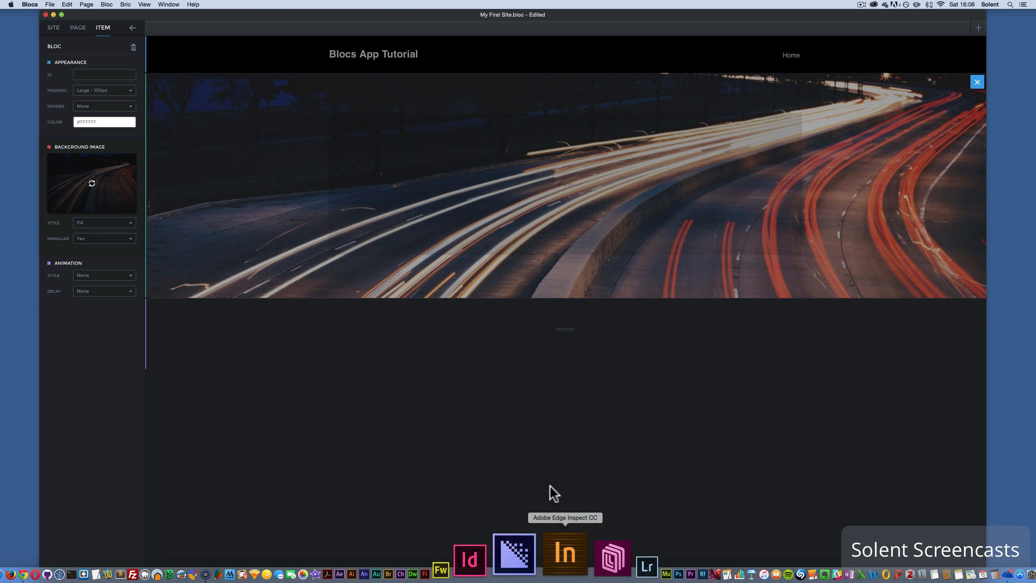
Try three columns on the bloc's row and return it to one column
click(564, 177)
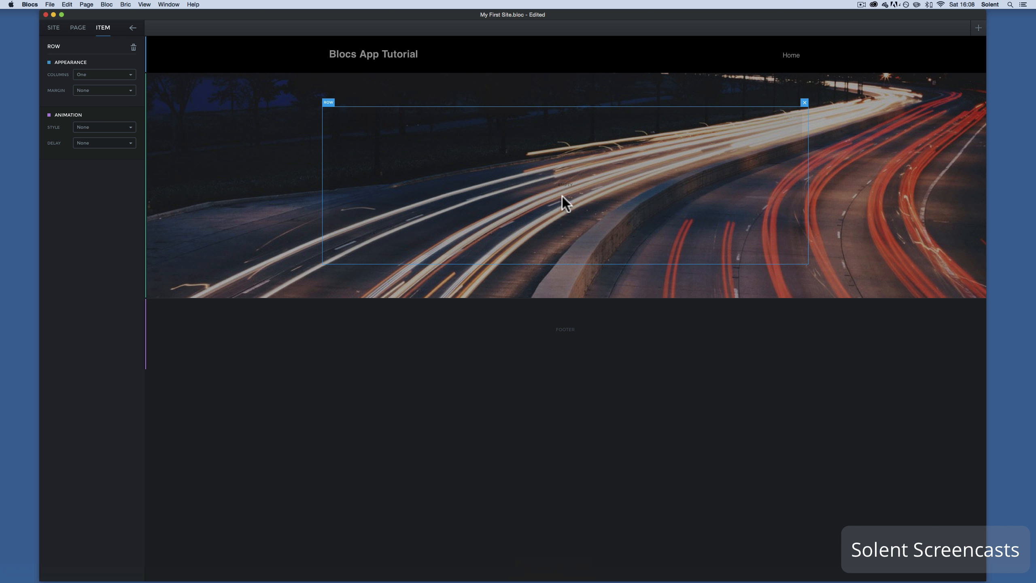
click(116, 74)
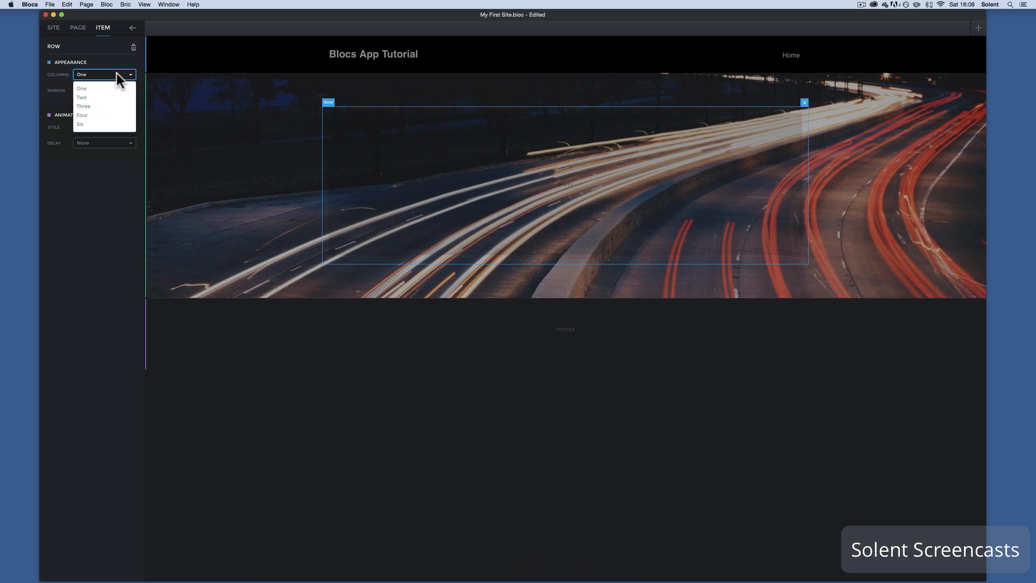
click(83, 106)
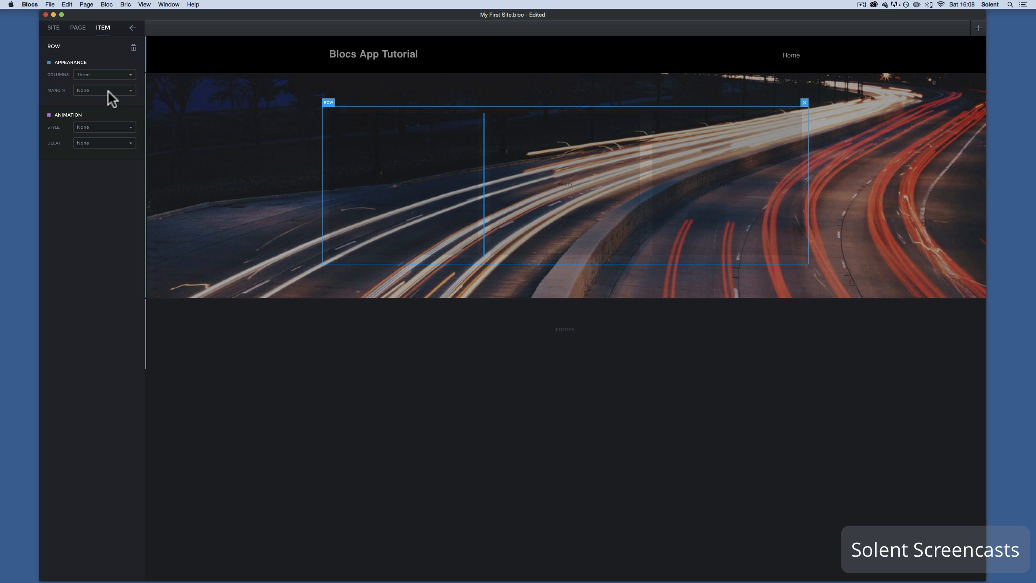
click(111, 75)
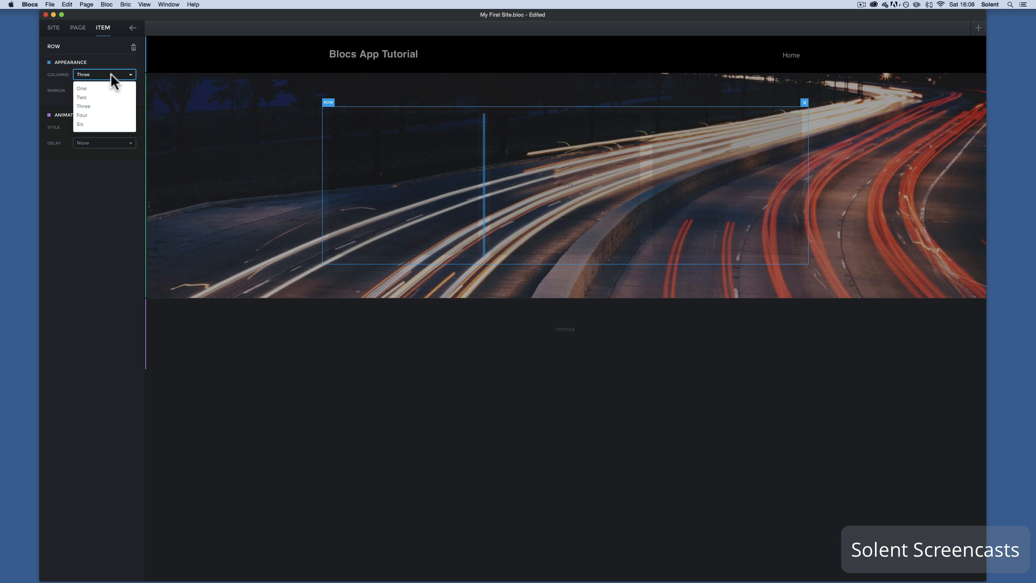
click(95, 88)
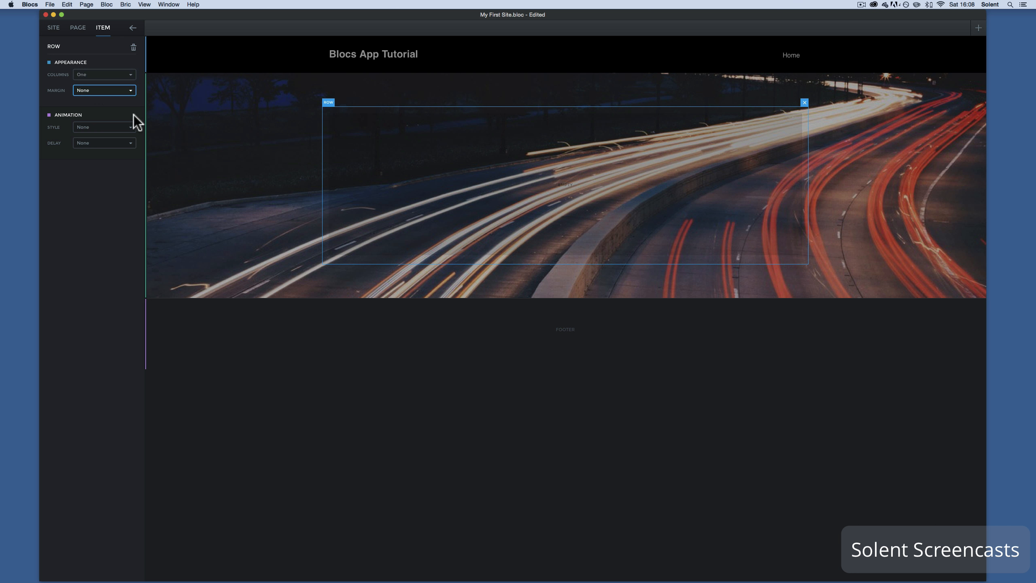
Set the row's margin to Small and then raise it to Medium
click(132, 91)
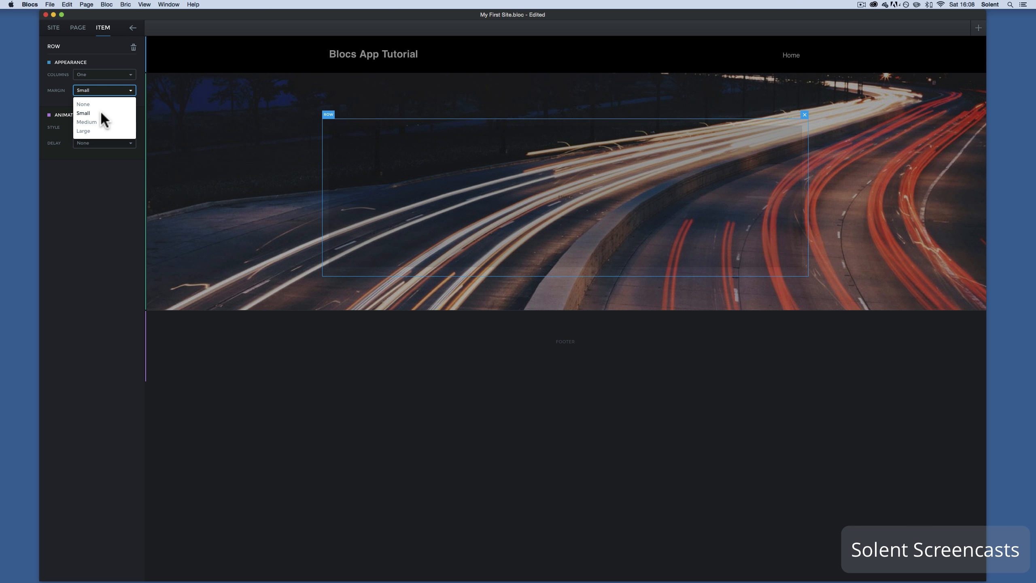
click(101, 109)
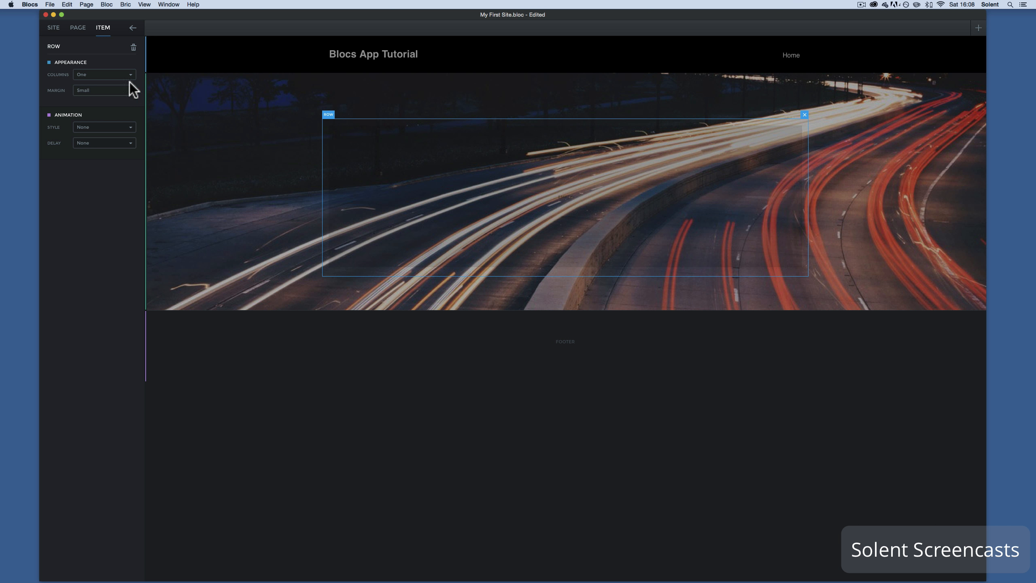
click(121, 90)
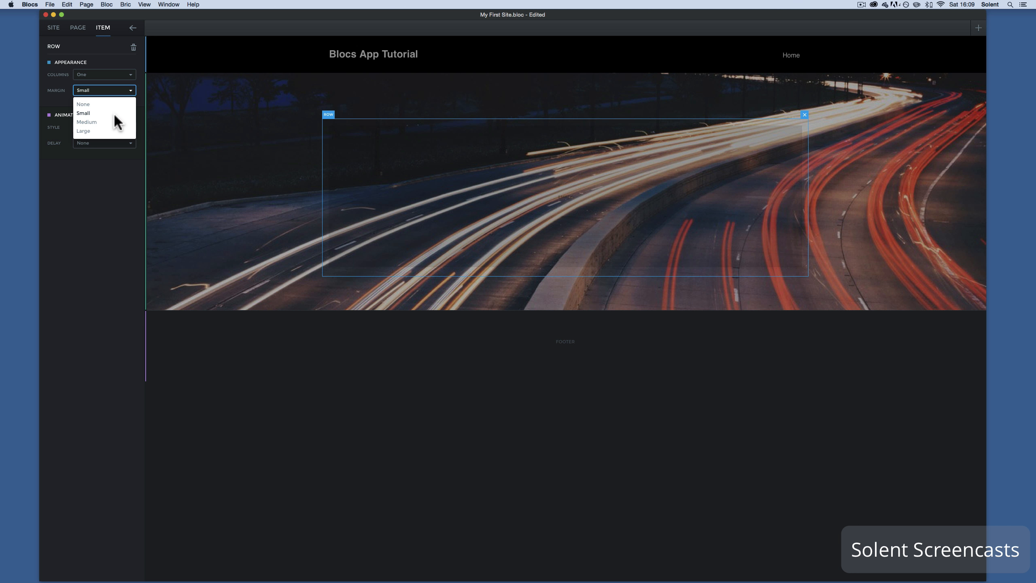
click(110, 123)
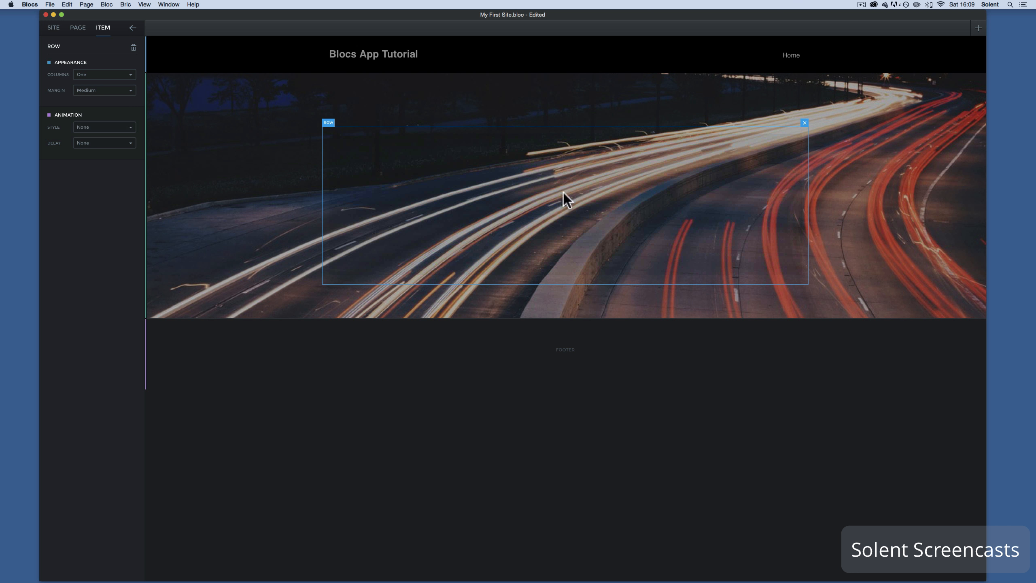
Examine the bric bar and the brics offered under Common, Text, Media, Buttons, Forms, Layout and Misc
click(544, 213)
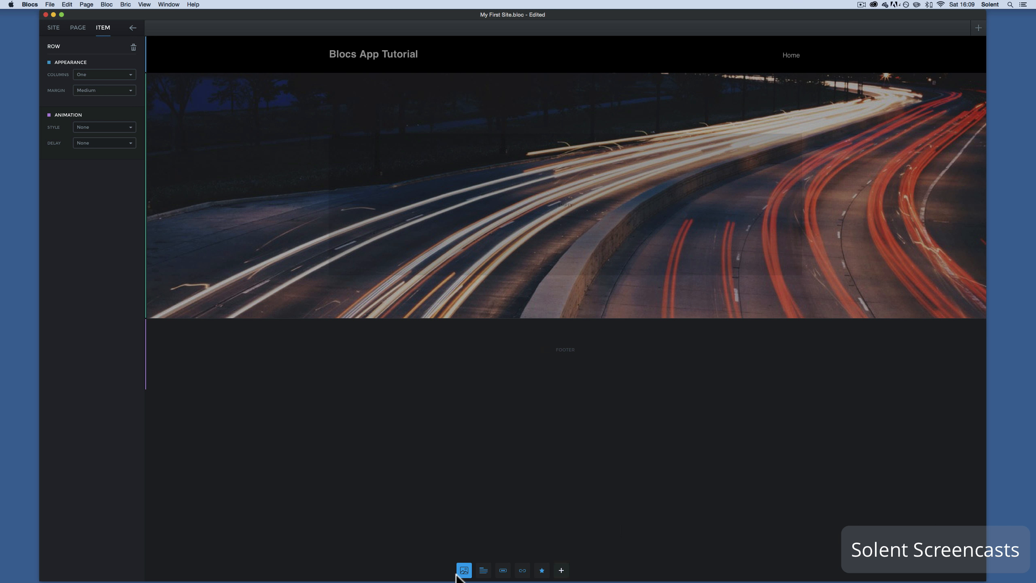
drag(457, 573, 439, 181)
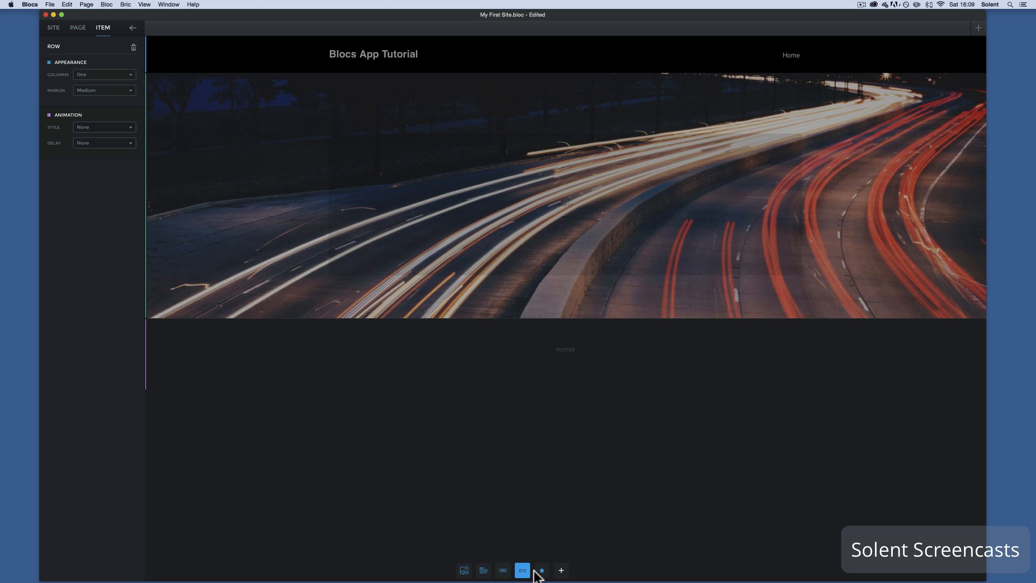
click(561, 571)
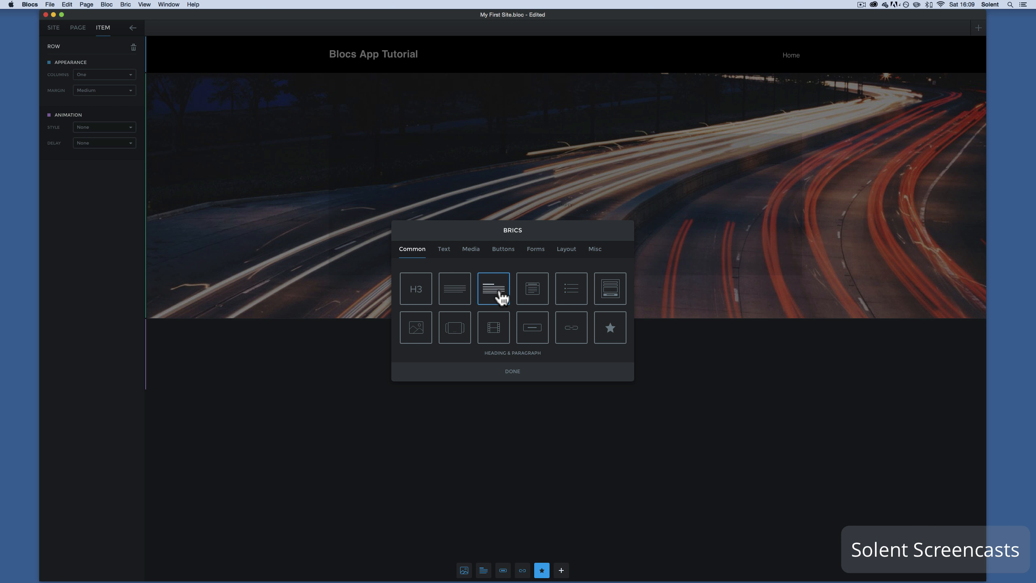
click(602, 301)
click(444, 250)
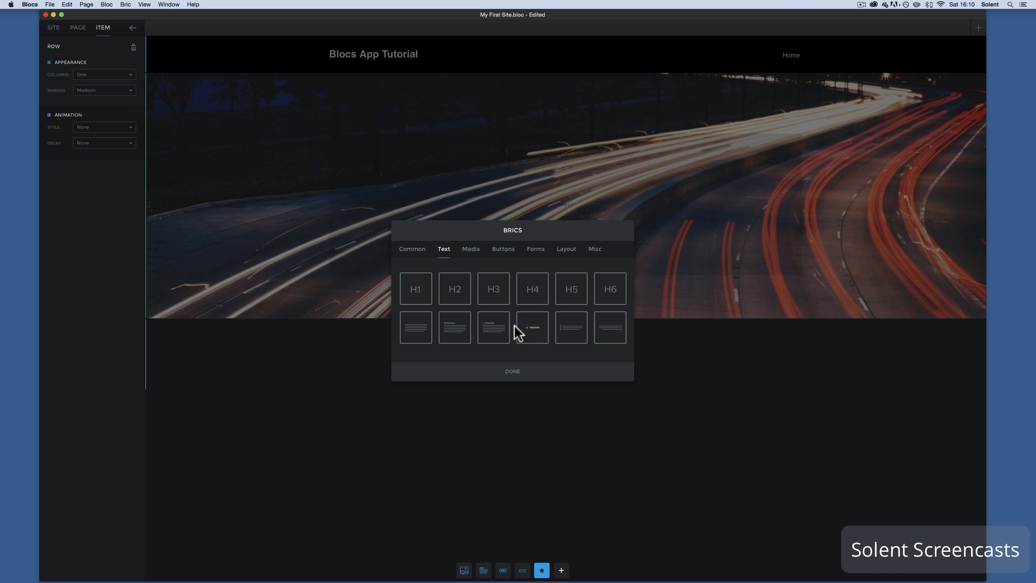
click(468, 249)
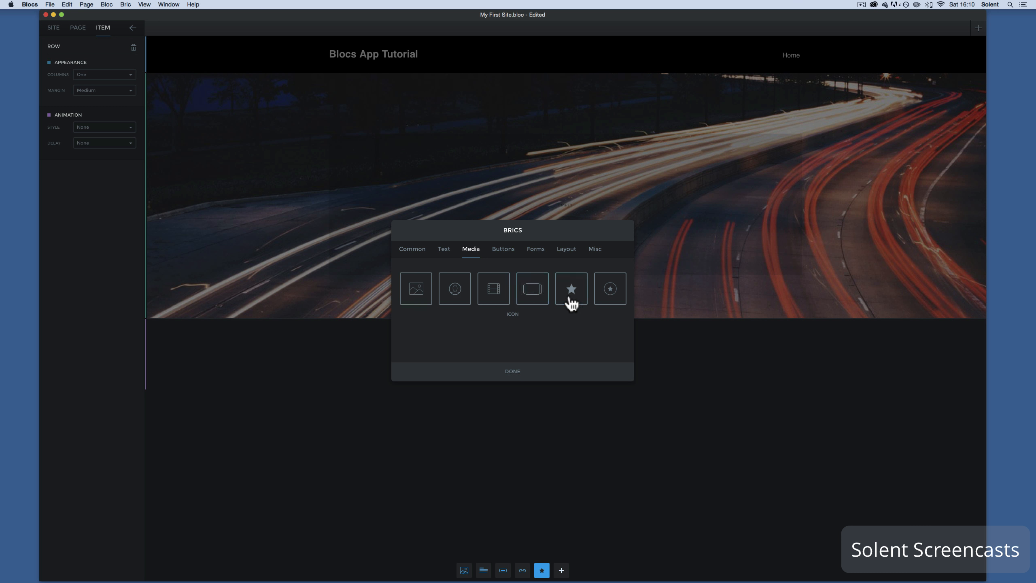
click(502, 250)
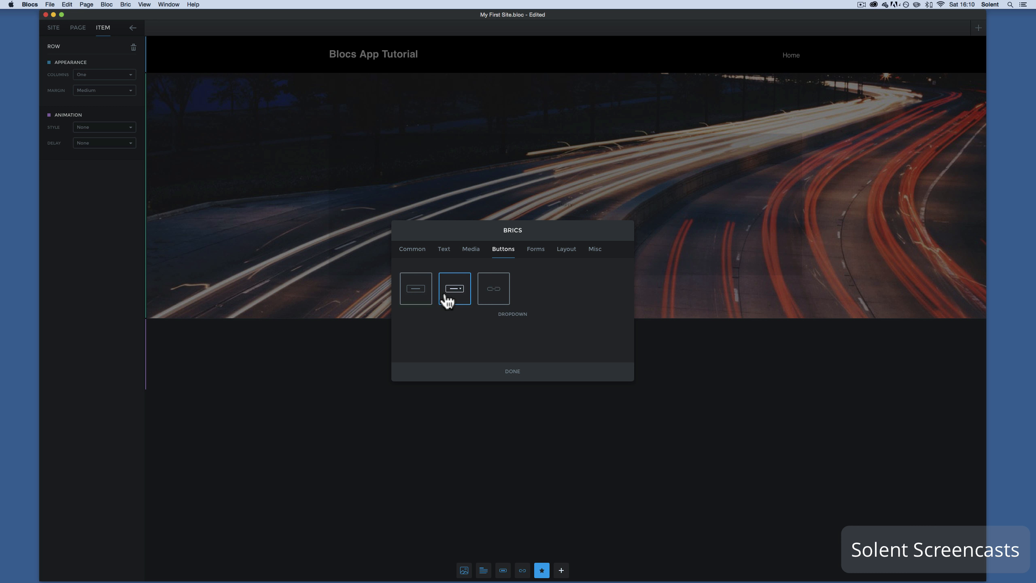
click(532, 249)
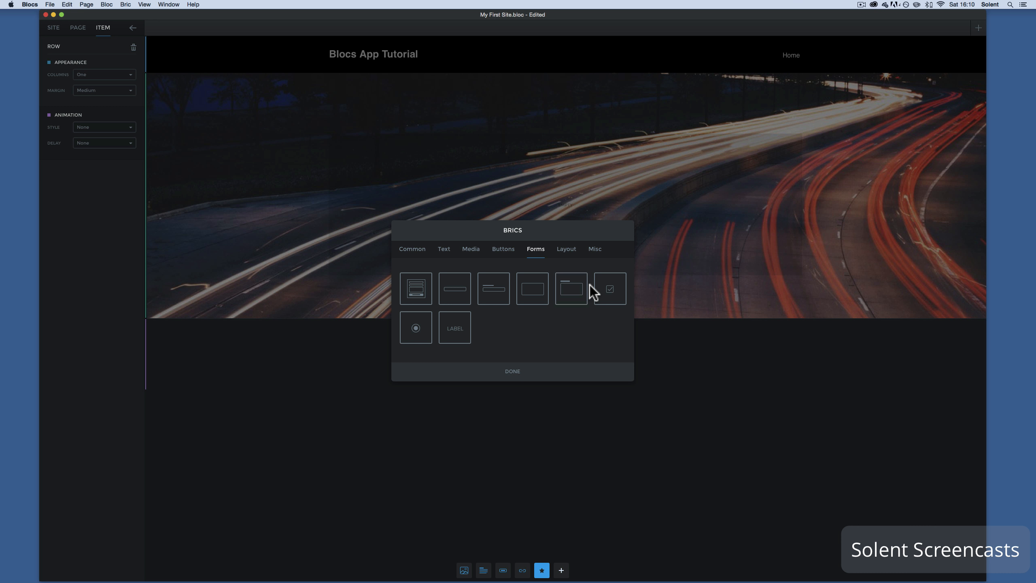
click(566, 252)
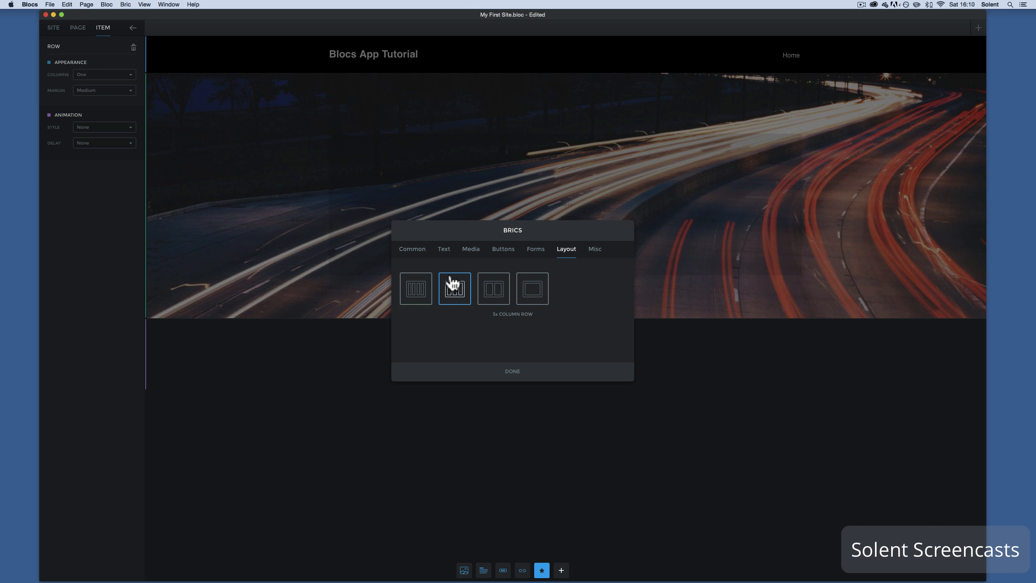
click(596, 253)
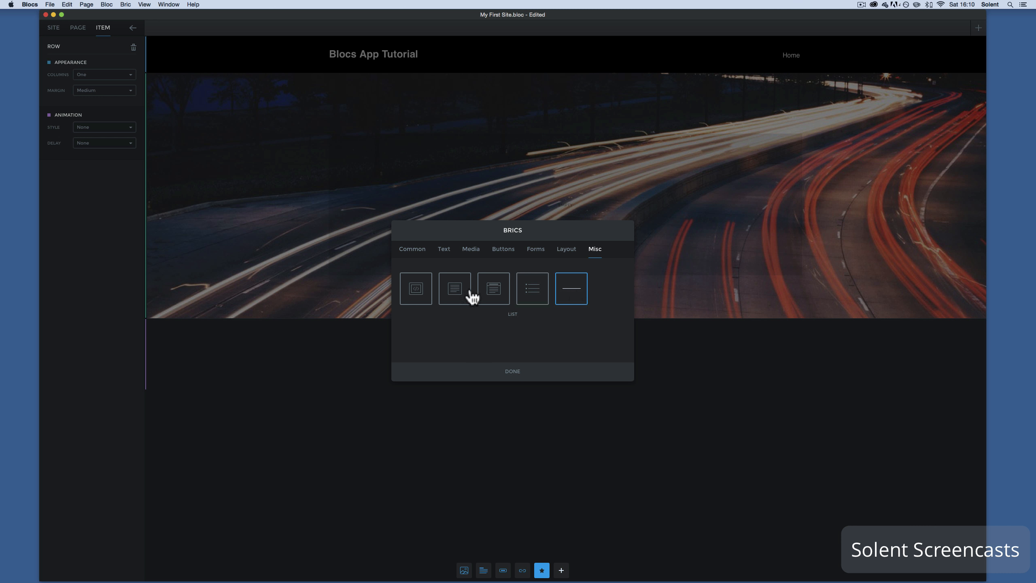
click(414, 250)
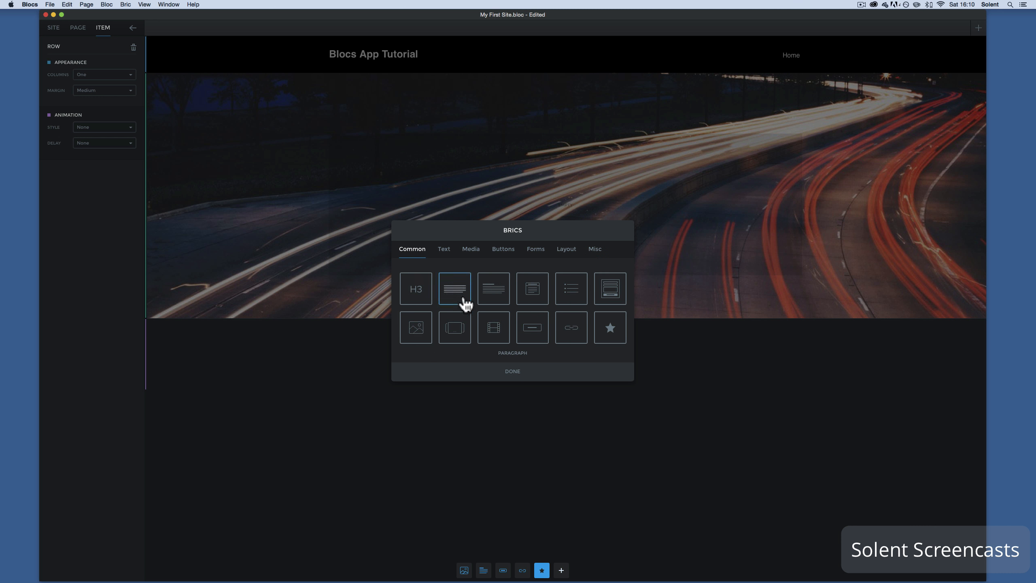
Assign Heading & Paragraph to the bric bar's star slot, and place a Heading & Paragraph bric in the bloc's empty column
click(497, 299)
click(512, 372)
drag(483, 570, 460, 182)
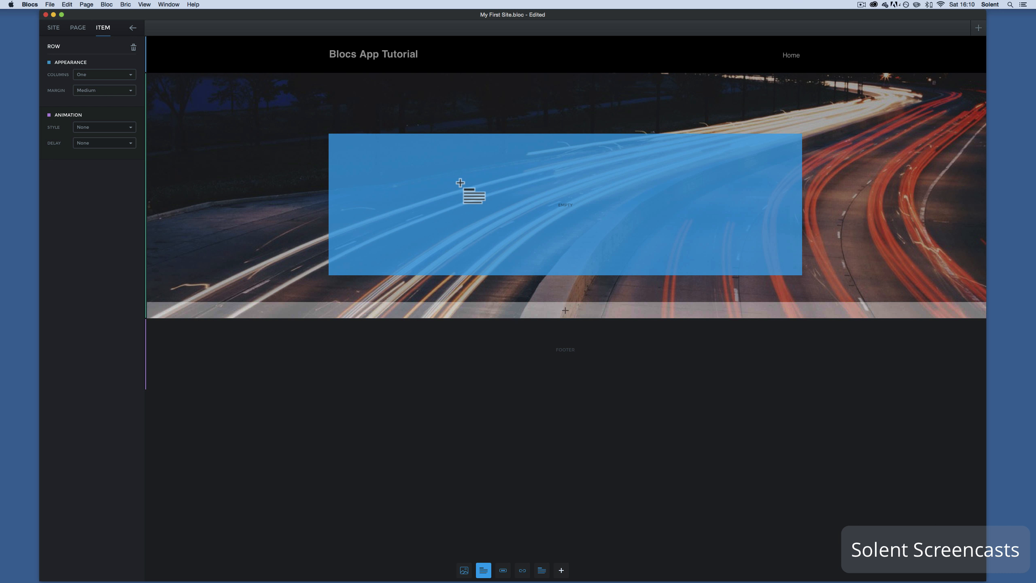
drag(460, 183, 431, 126)
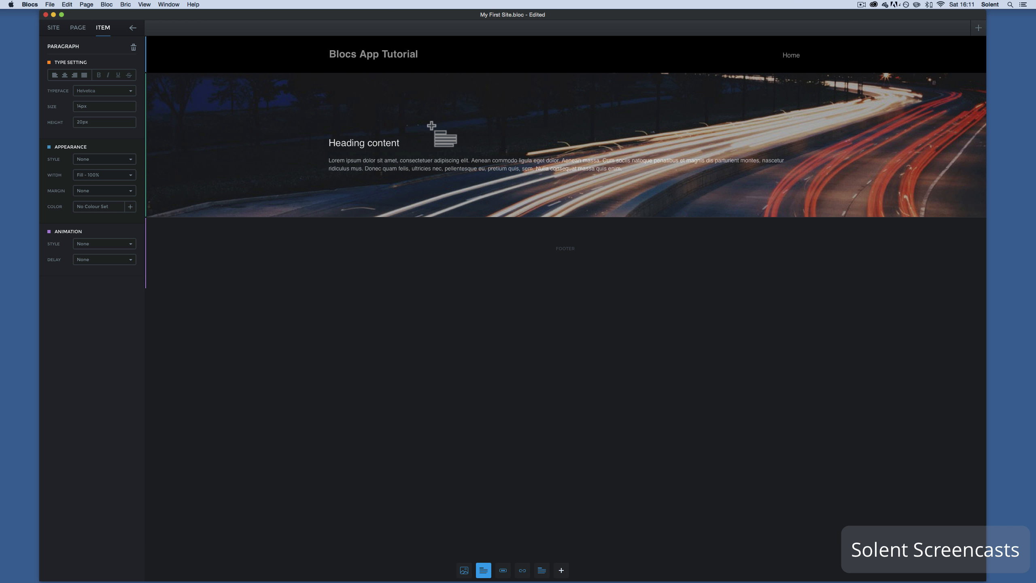
drag(432, 126, 427, 124)
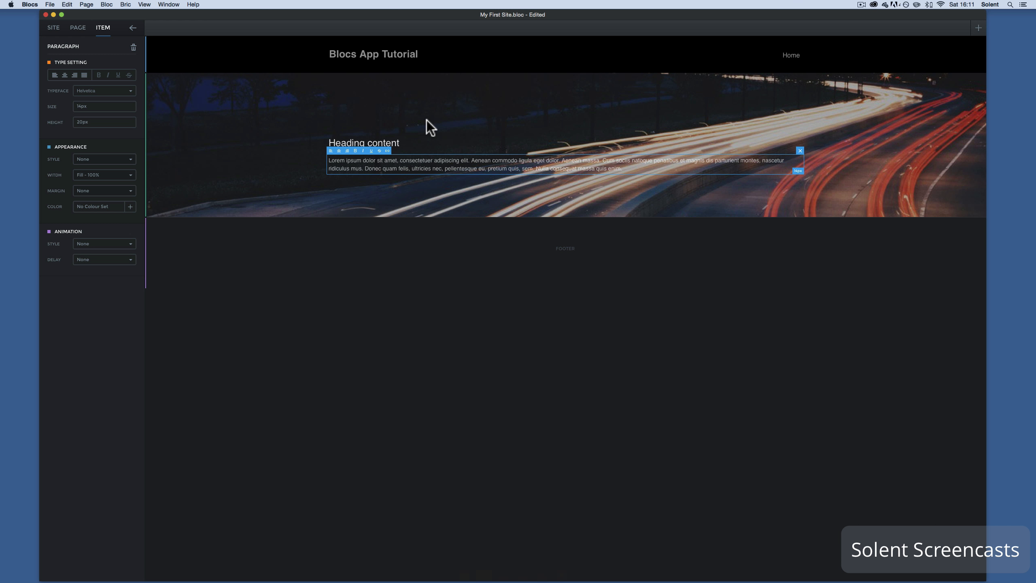
Inspect the settings of the image bloc's heading, paragraph and row in turn
drag(427, 121, 431, 125)
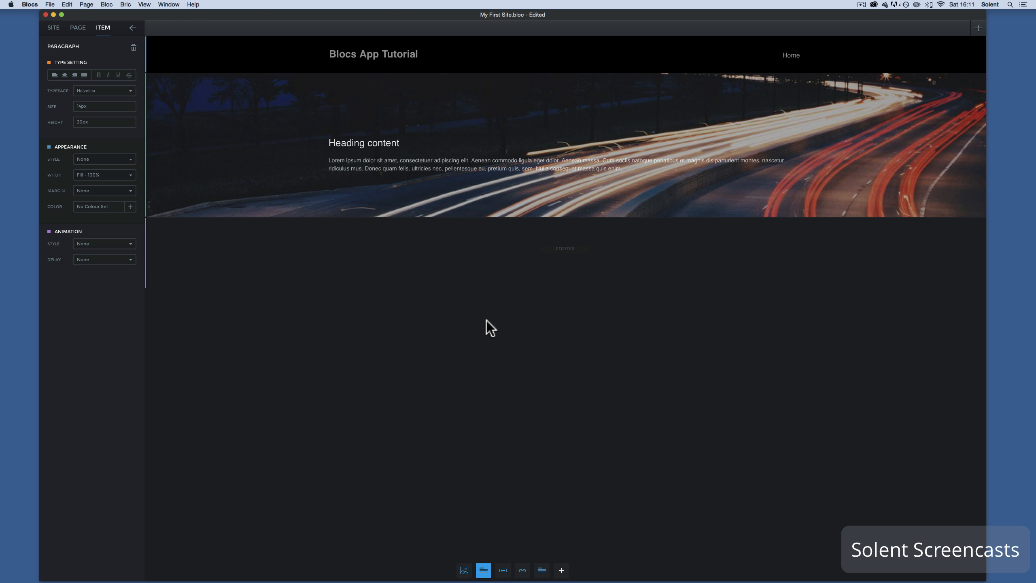
click(489, 126)
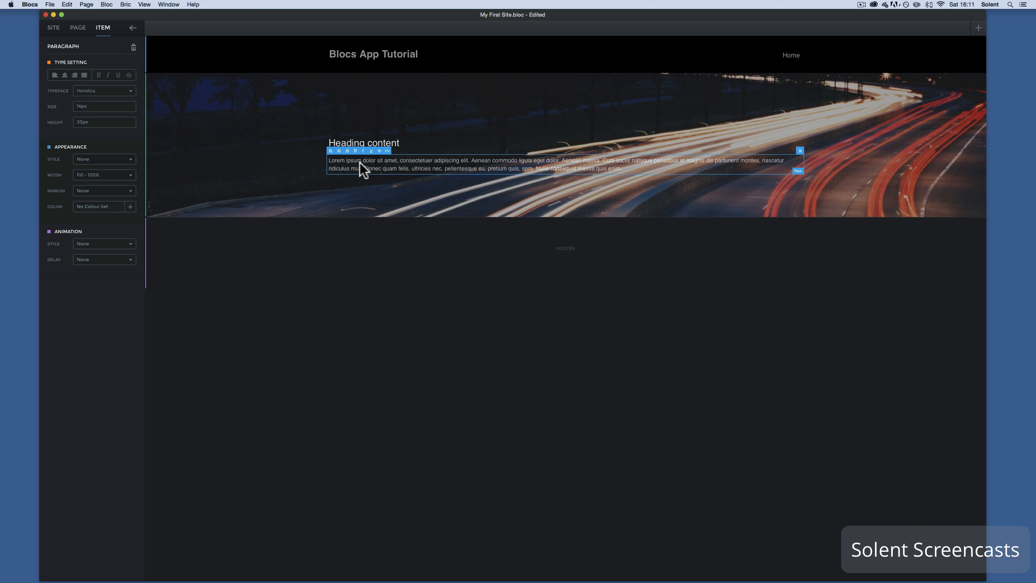
click(390, 143)
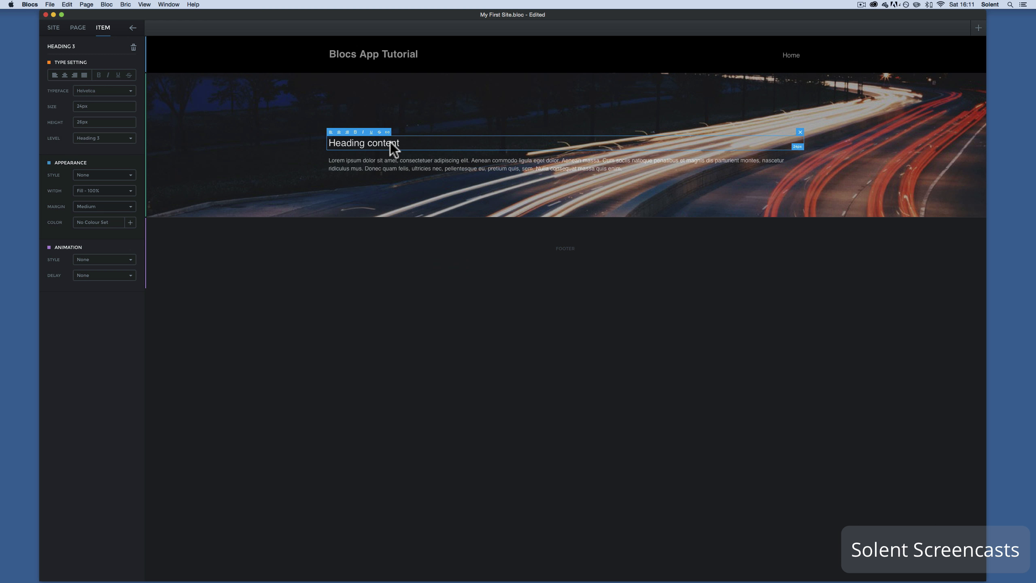
click(403, 174)
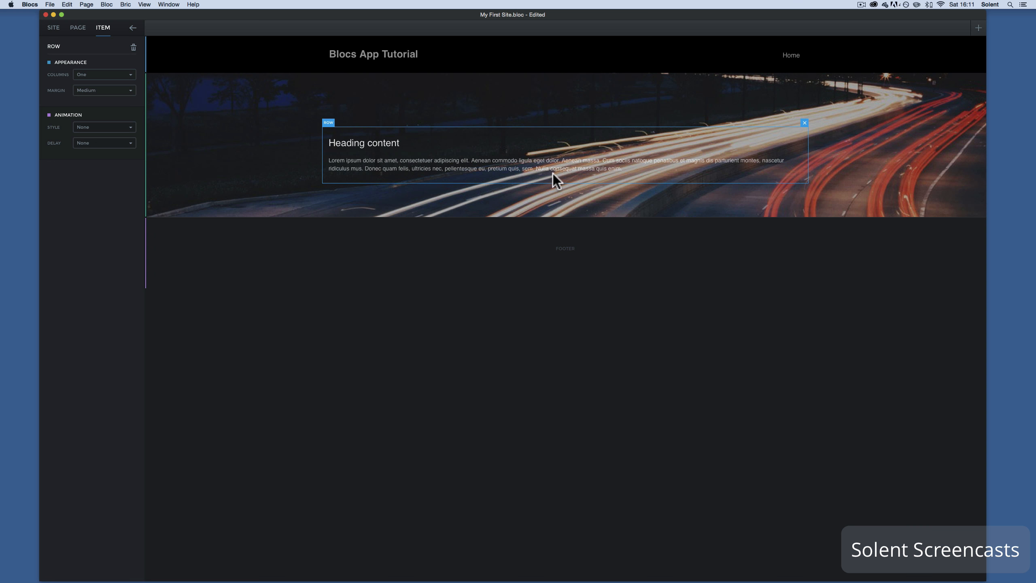
Add a structured bloc with three columns of image, title and paragraph below the background-image bloc
mouse_move(580, 213)
click(565, 209)
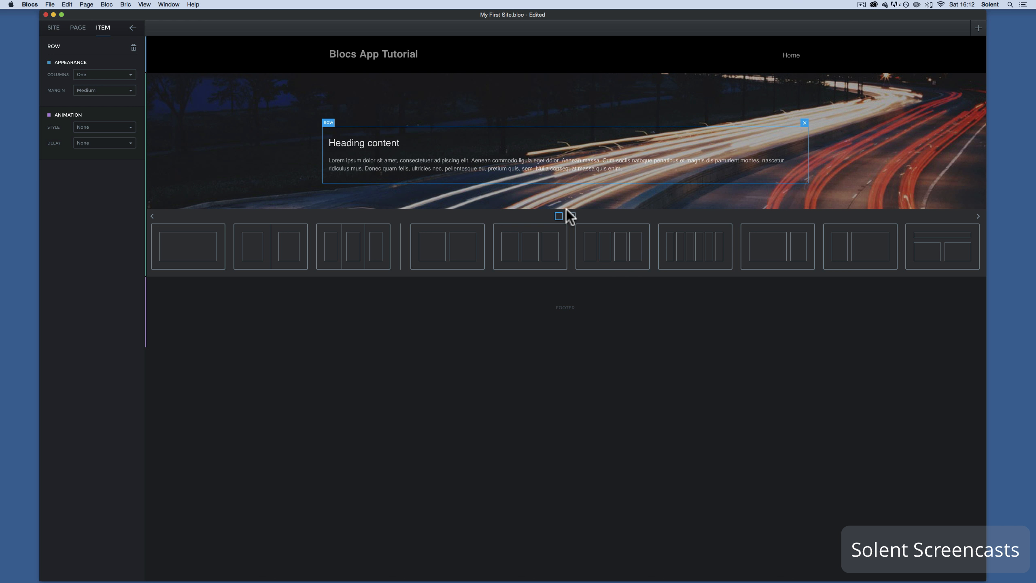
click(566, 209)
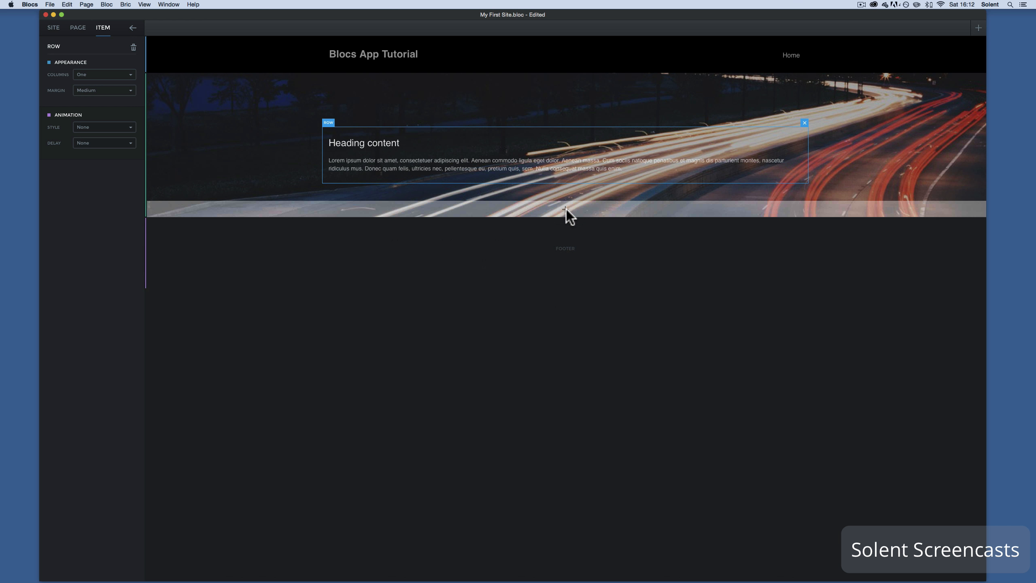
click(567, 209)
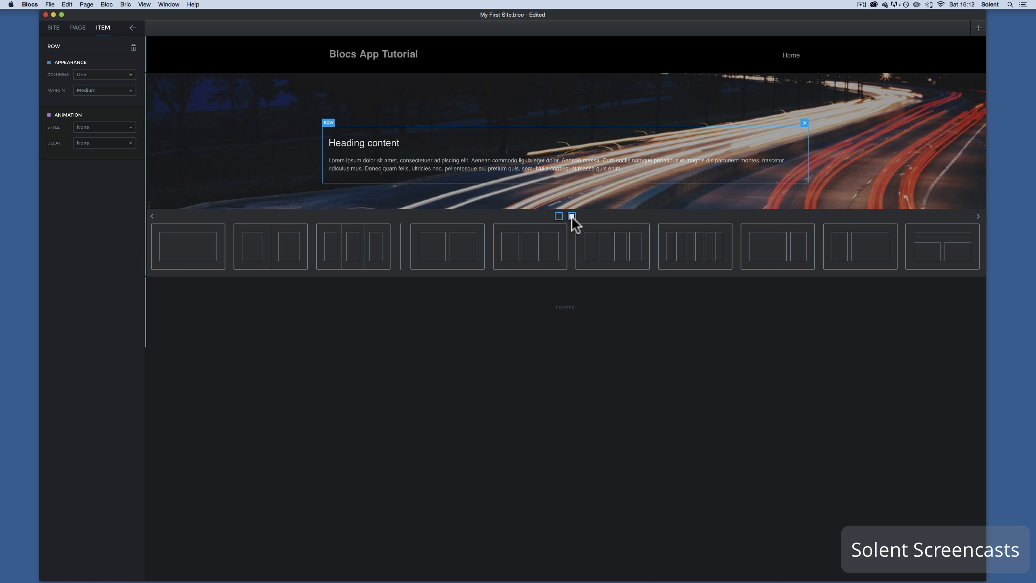
click(572, 216)
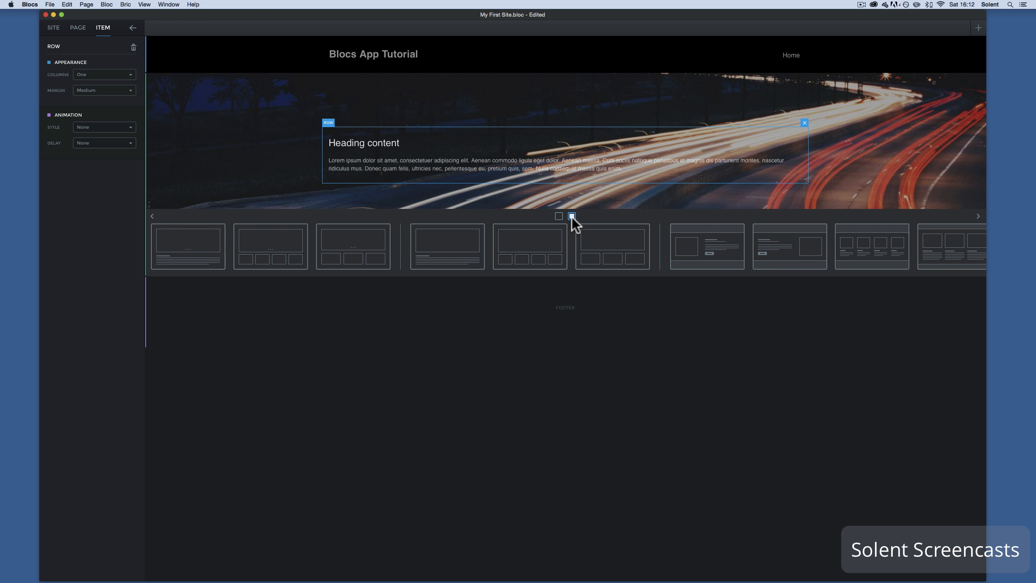
scroll(724, 254, right, 5)
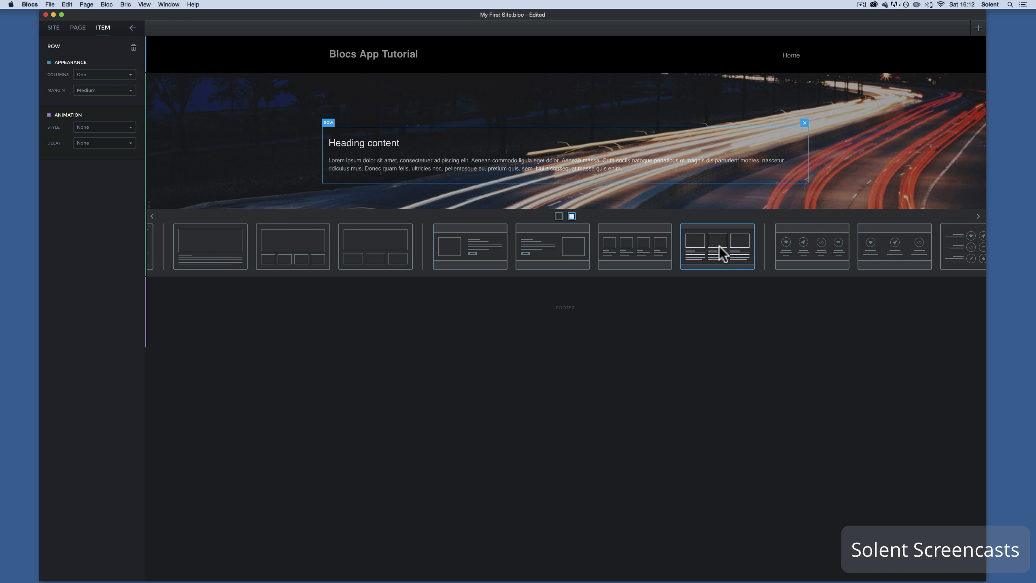
click(722, 253)
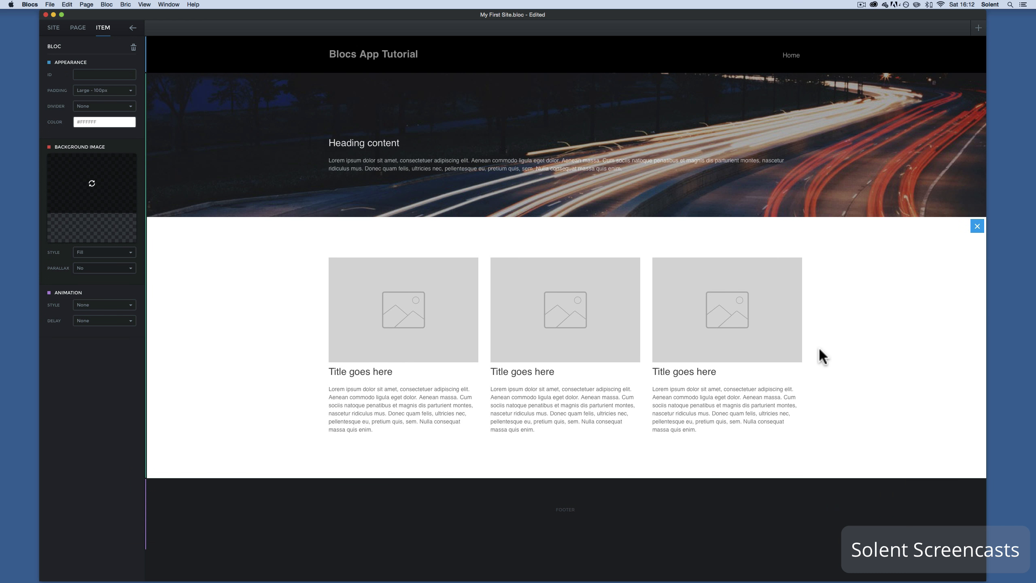
Open the project assets for the first image placeholder and start adding an asset, with the file browser shown as icons
double_click(405, 347)
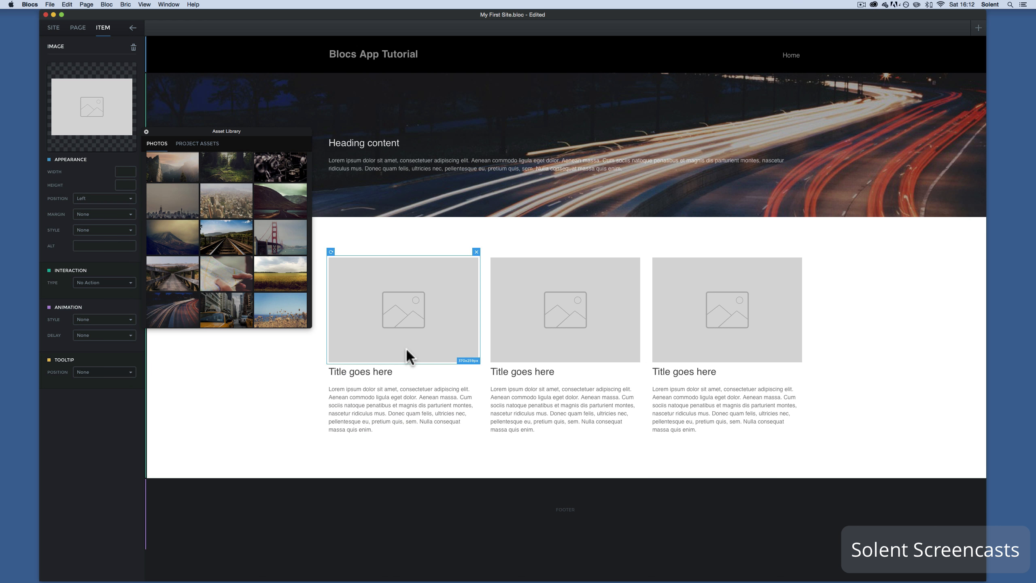
click(197, 144)
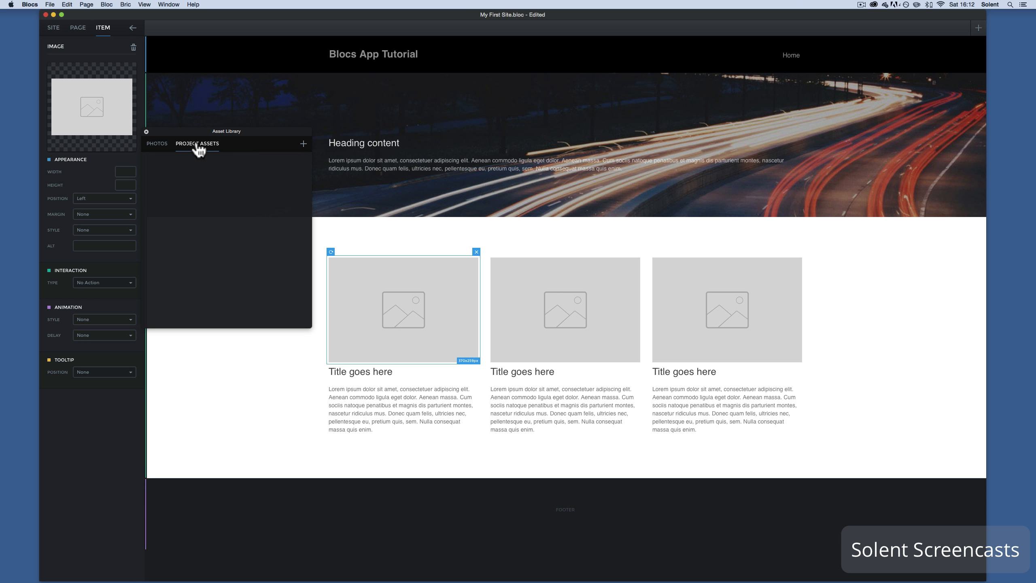
click(302, 144)
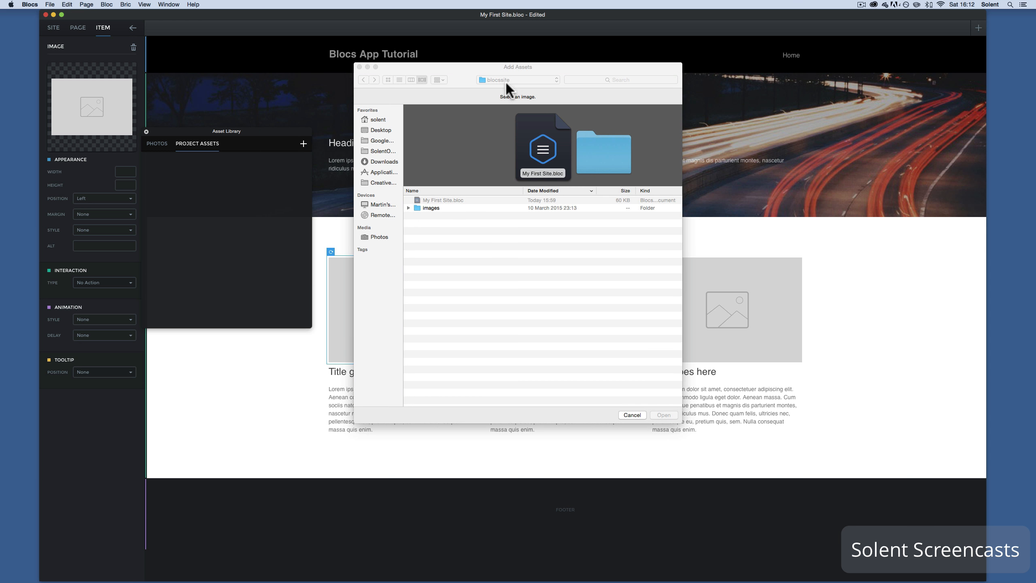
click(408, 208)
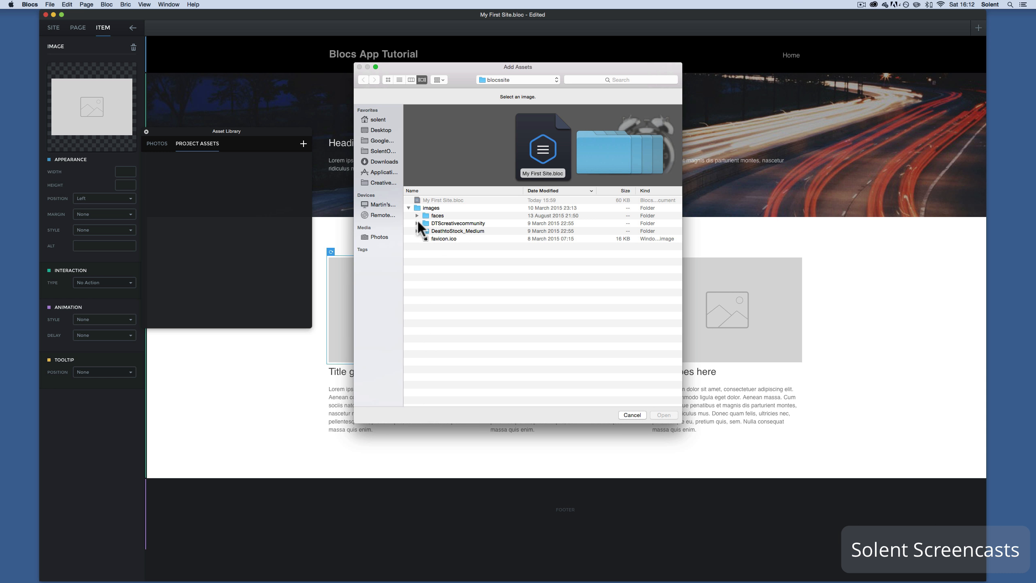
click(417, 224)
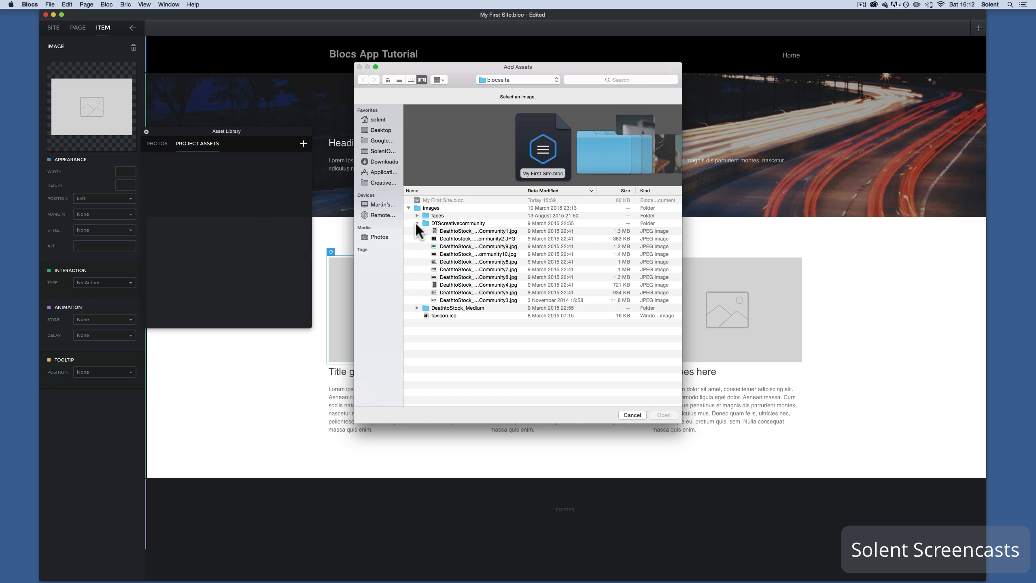
click(425, 223)
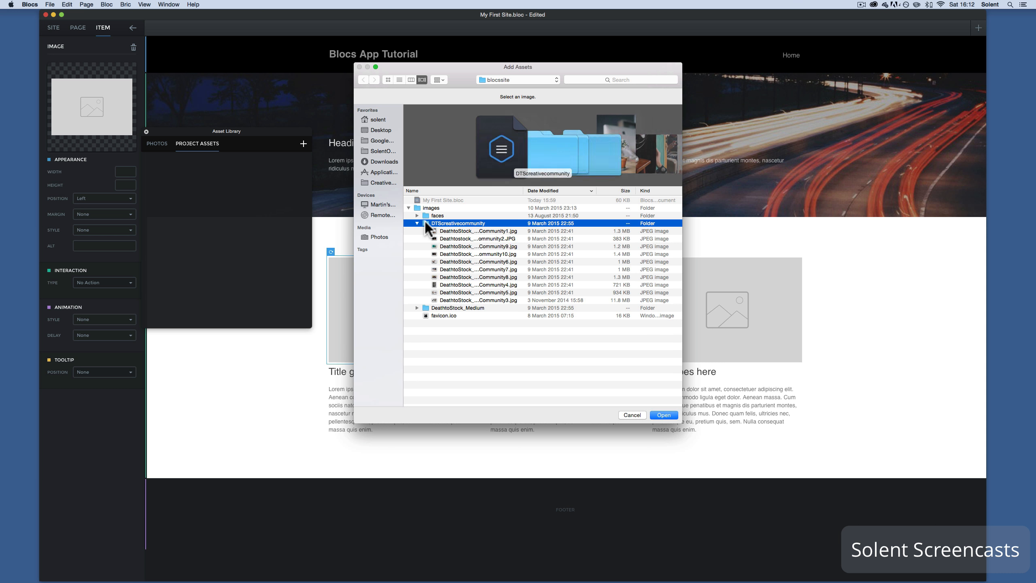
click(419, 38)
click(388, 80)
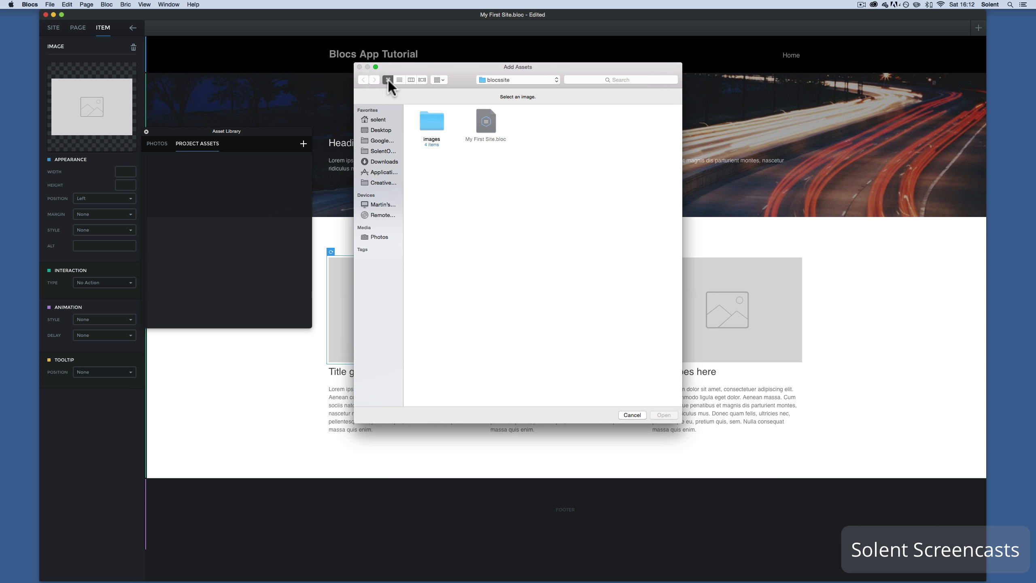
Import DeathtoStock_Creative Community7.jpg from images/DTScreativecommunity and place it in the first column's image placeholder
click(432, 125)
double_click(432, 125)
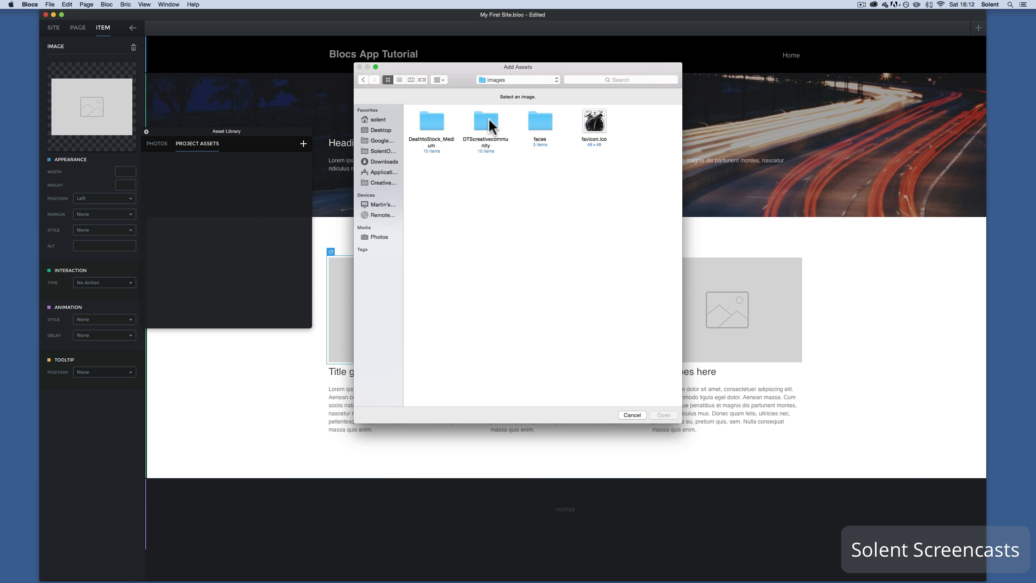
click(479, 129)
double_click(481, 130)
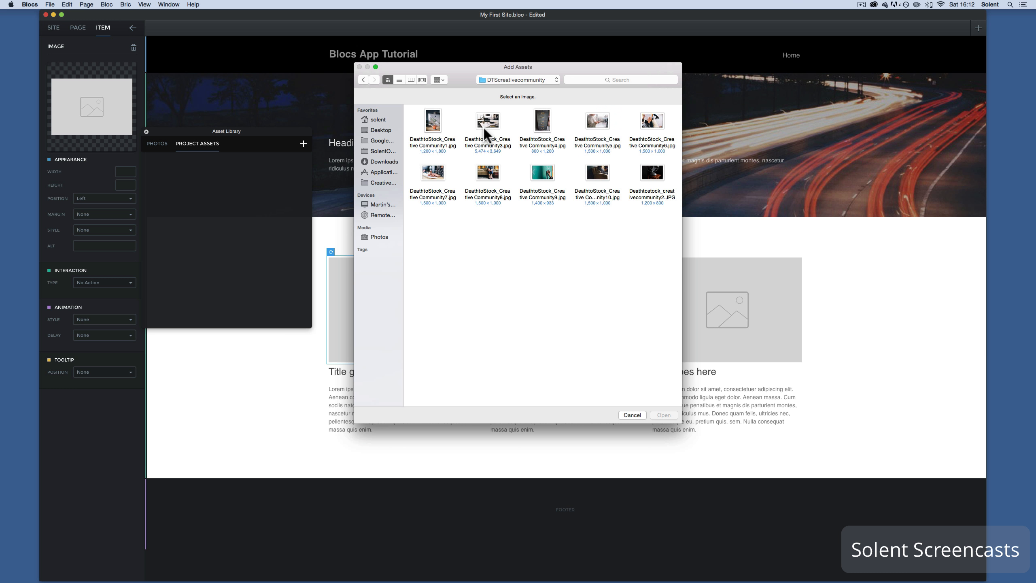
double_click(426, 177)
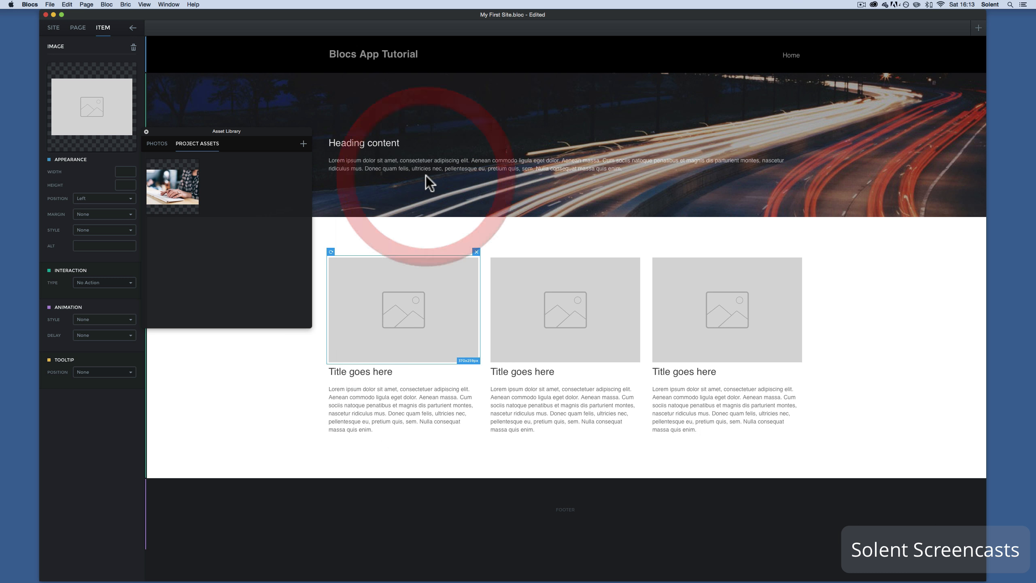
click(185, 182)
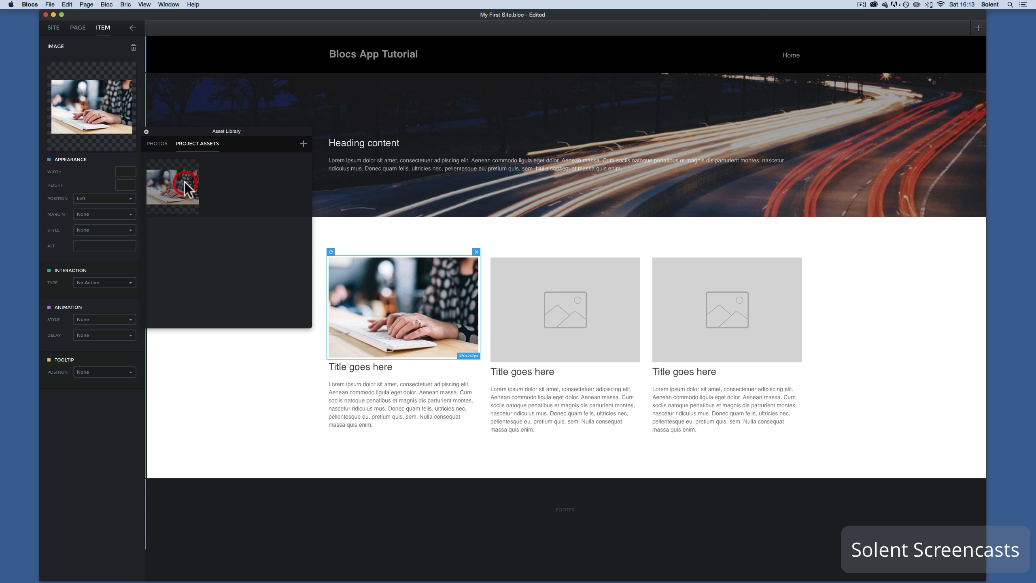
Add Creative Community8, 9 and 10.jpg and Deathtostock_creativecommunity2.JPG to the project assets together
click(304, 144)
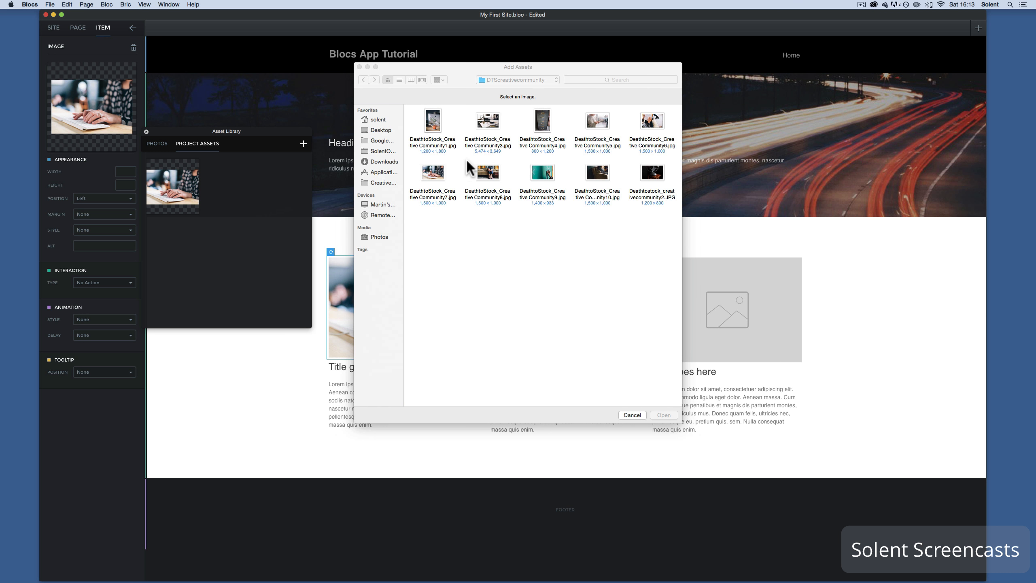
drag(466, 158, 675, 218)
click(686, 396)
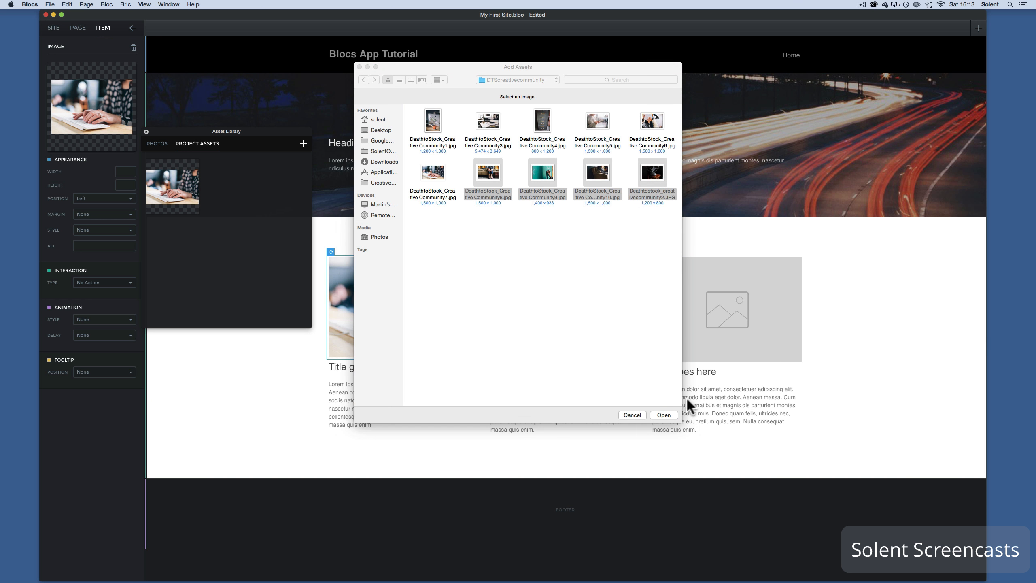
click(669, 414)
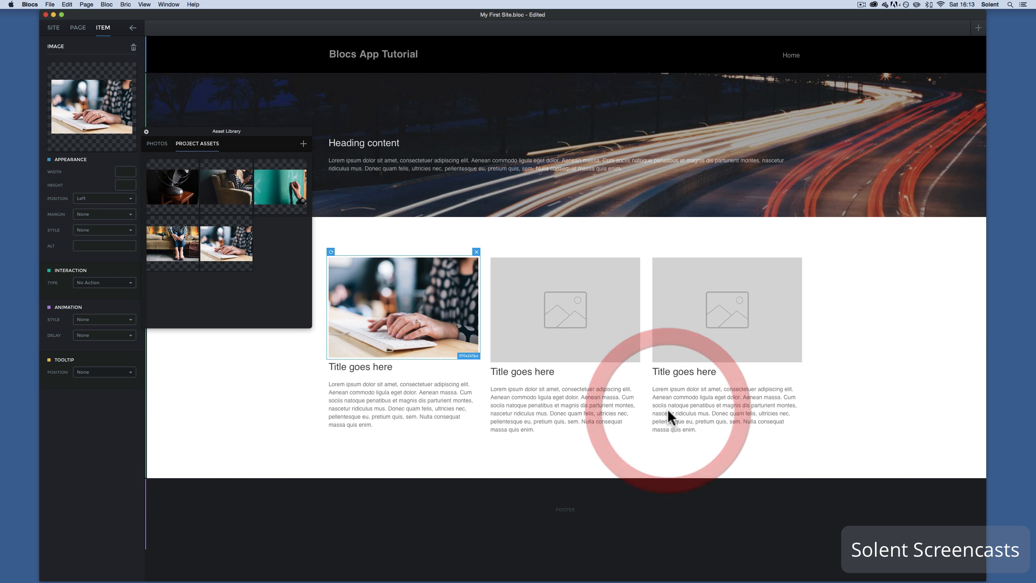
Place the armchair photo in the second column and the sofa-and-feet photo in the third, and close the asset library
click(559, 302)
click(226, 179)
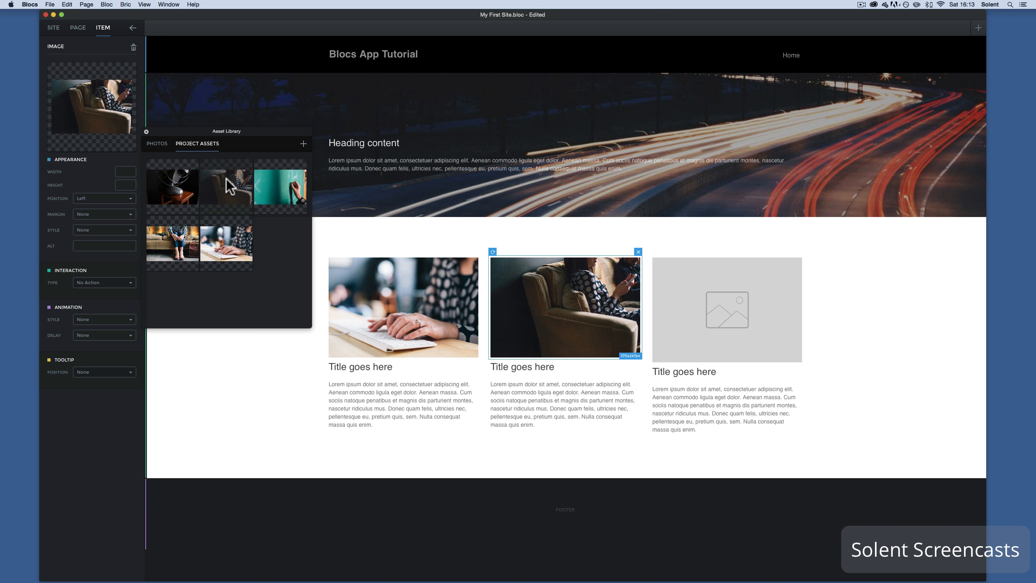
click(747, 330)
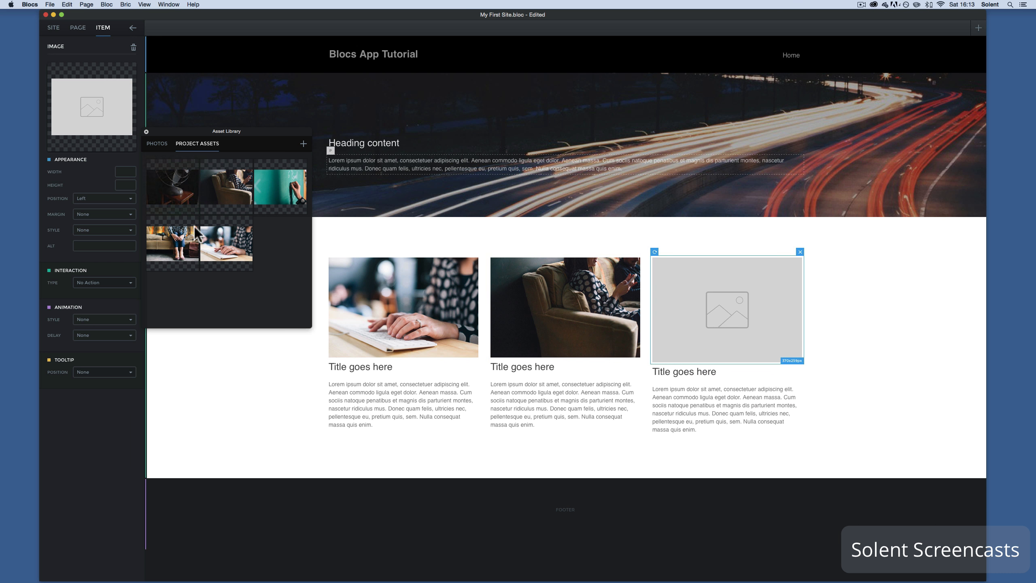
click(174, 247)
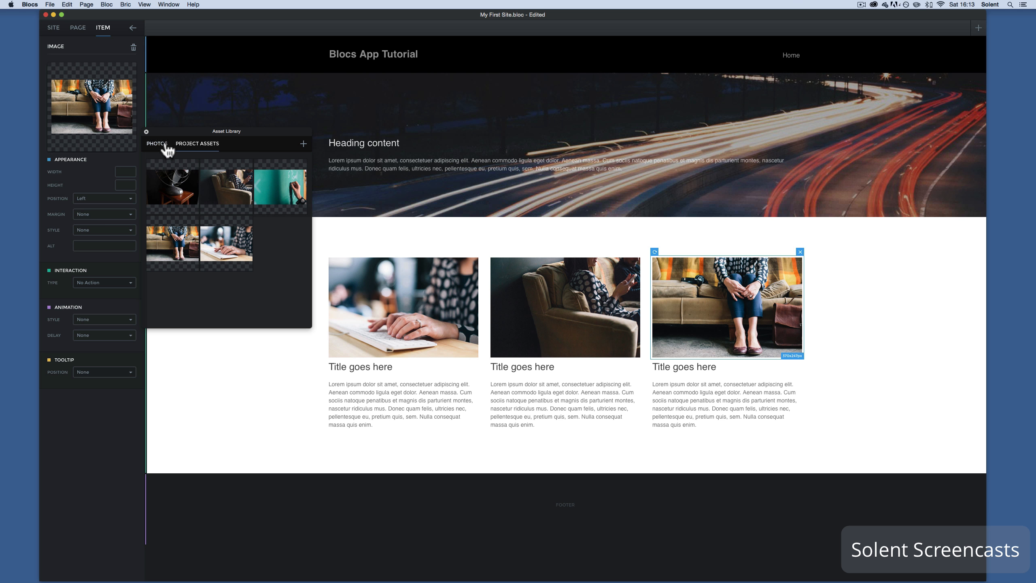
click(146, 132)
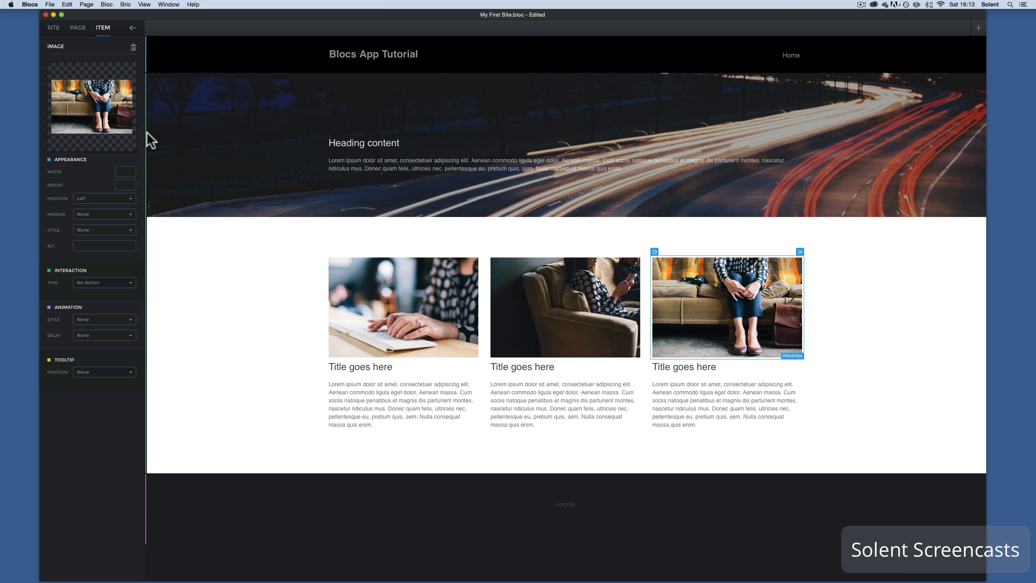
Set the first column image's margin to Small and its alt text to "keyboard"
click(370, 313)
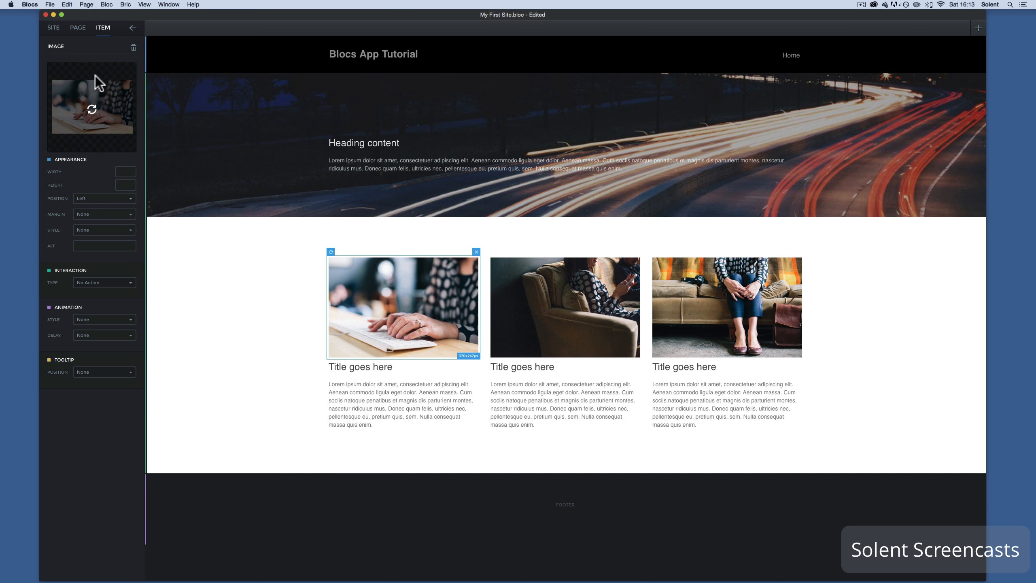
mouse_move(116, 105)
click(101, 214)
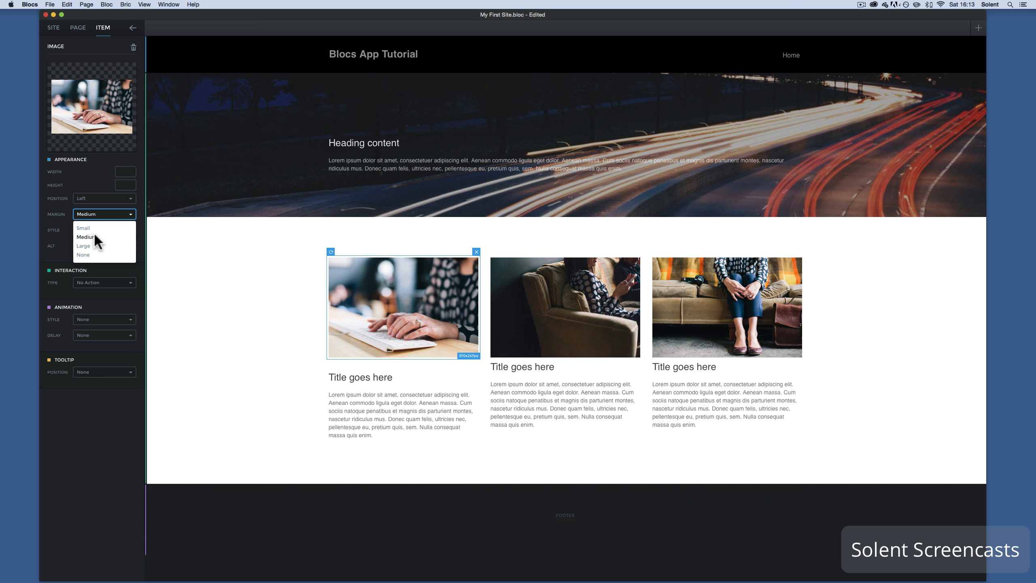
click(92, 226)
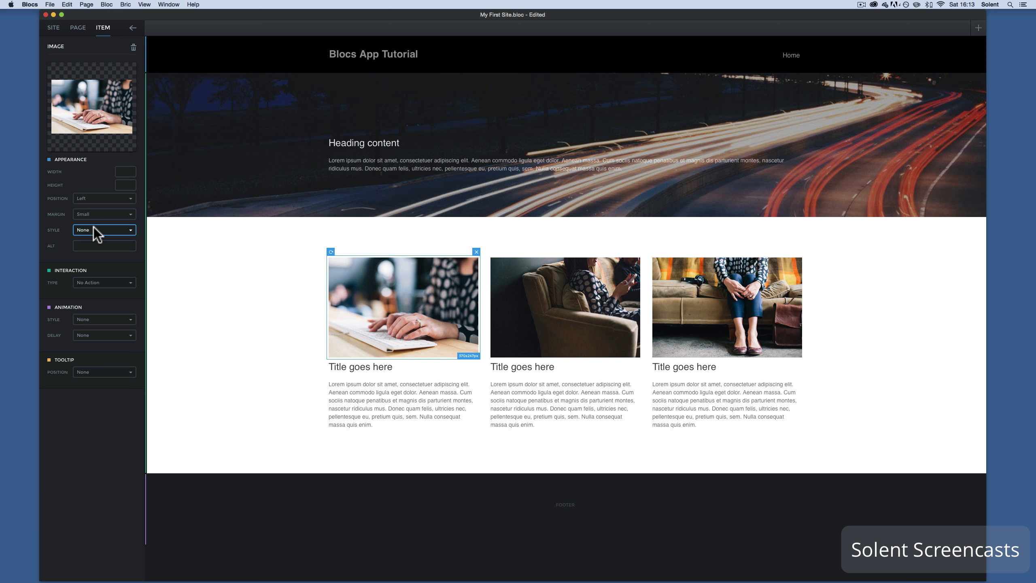
click(101, 246)
text(keyboard)
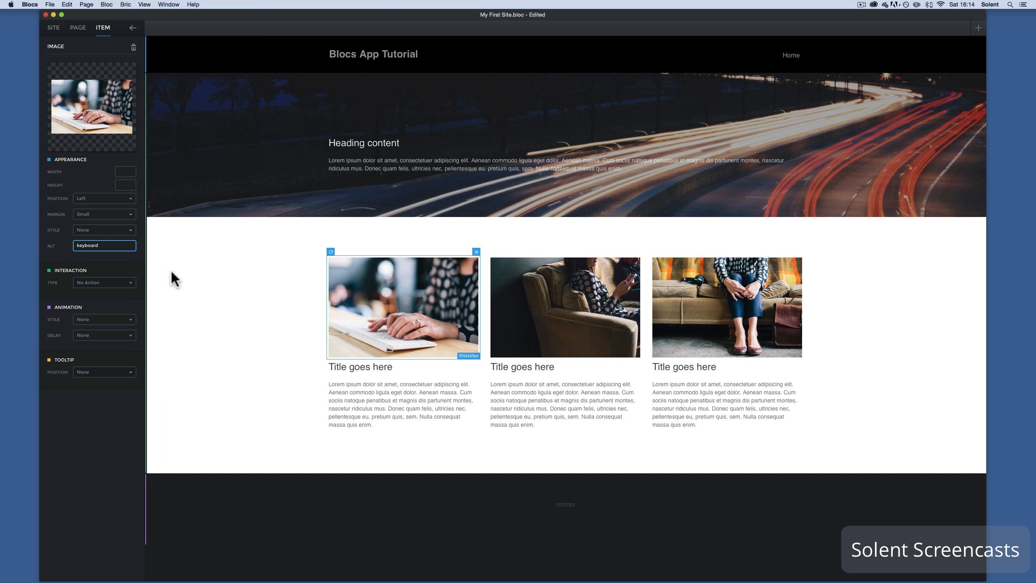
Set the alt text of the second column's image to "coach" and the third's to "feet"
click(573, 307)
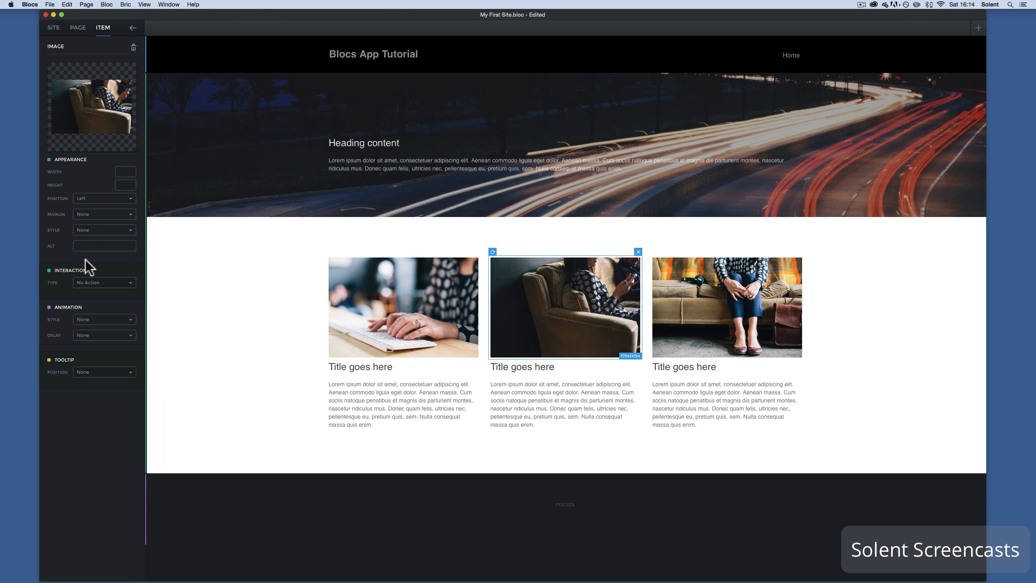
click(86, 246)
text(coach)
click(734, 311)
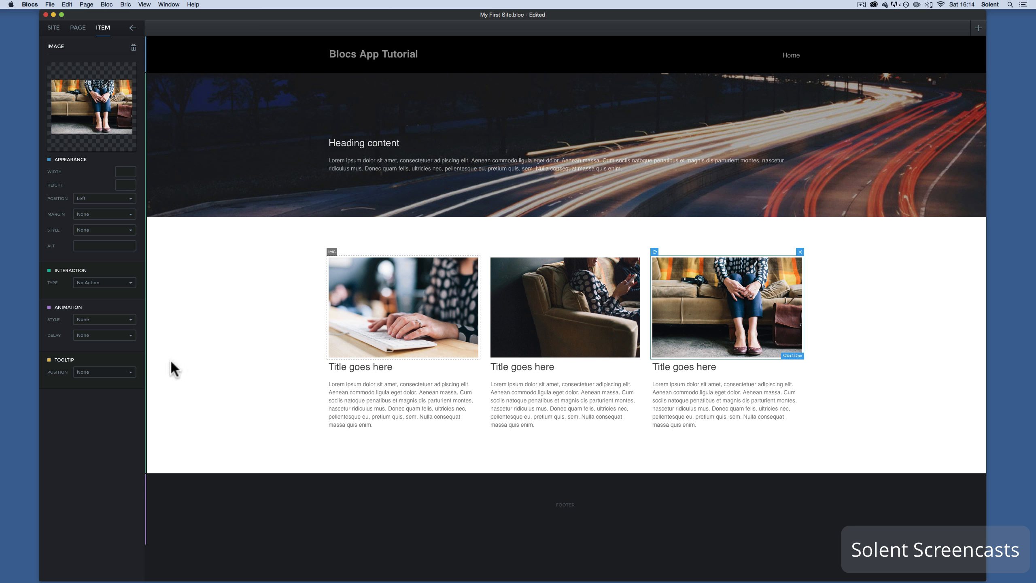
click(91, 246)
text(feet)
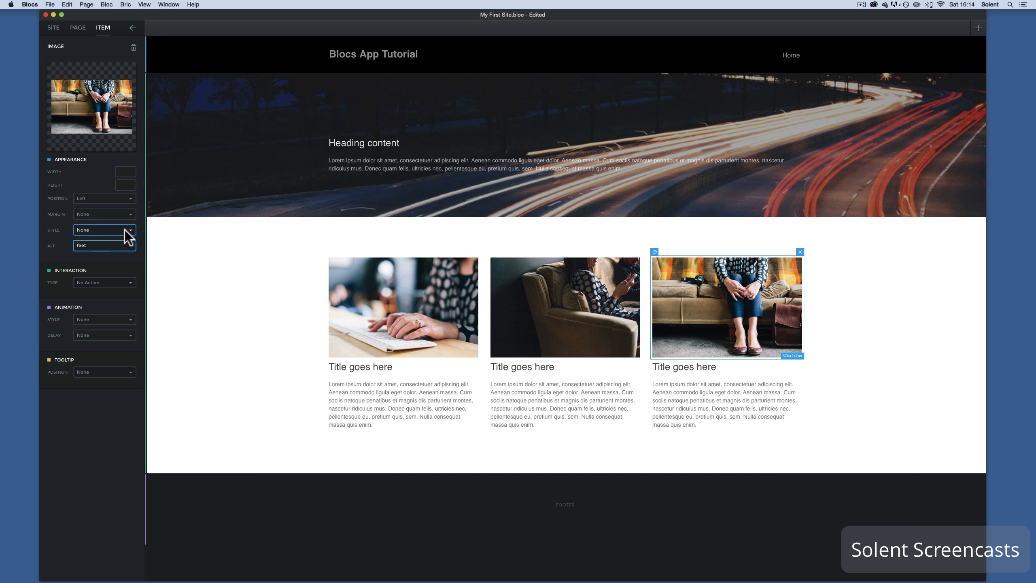
Change the three column titles beneath the images to "Keyboard", "Coach" and "Feet", and save the project
click(371, 327)
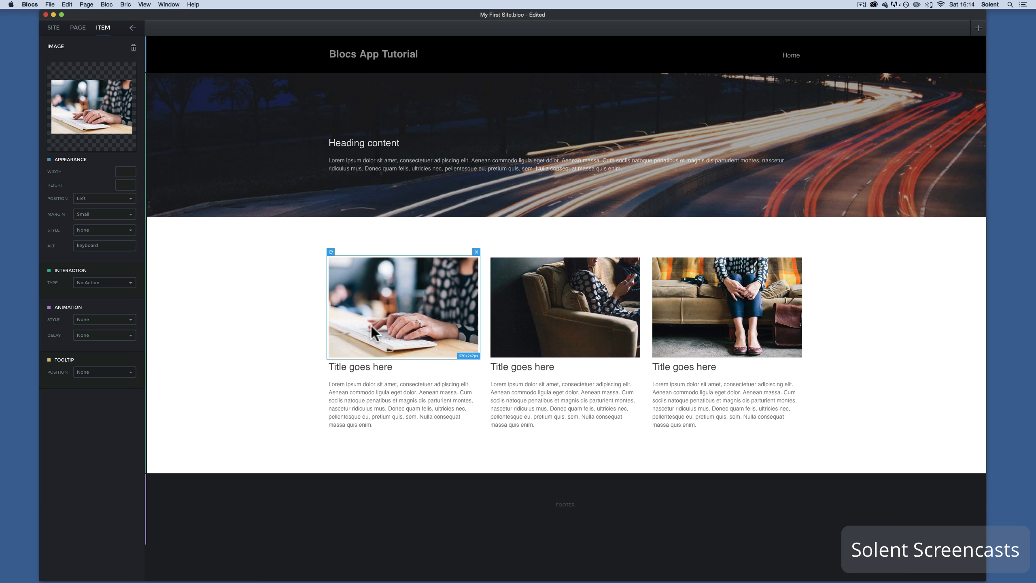
double_click(376, 365)
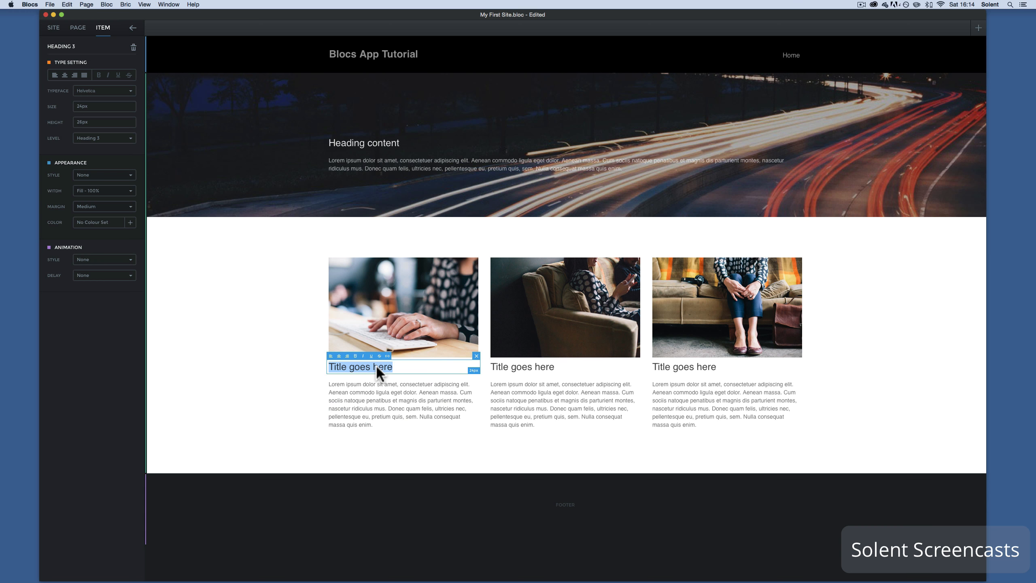
text(Keyboard)
double_click(535, 362)
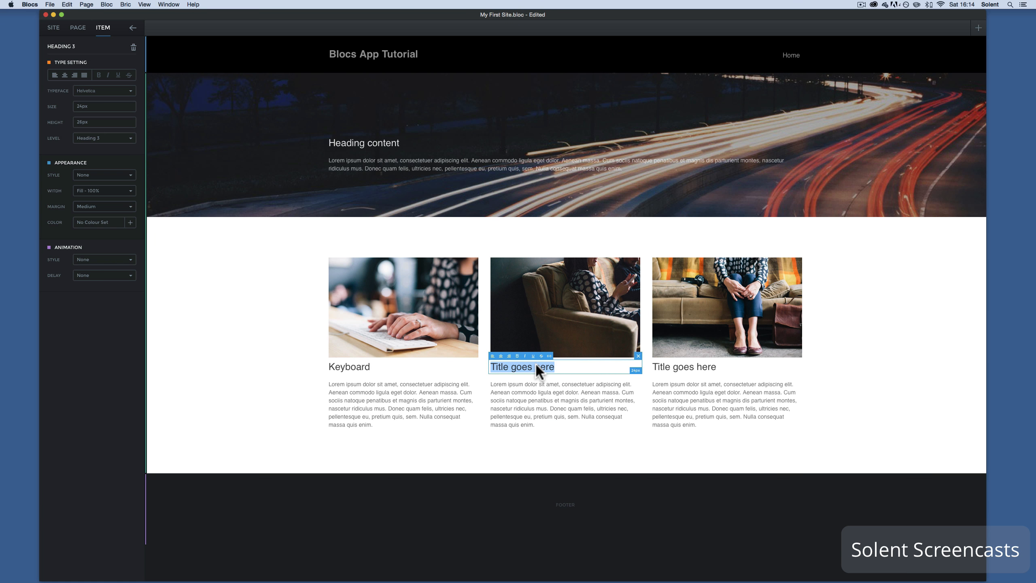
text(Coa)
key(BackSpace)
click(732, 363)
triple_click(732, 363)
text(Feet)
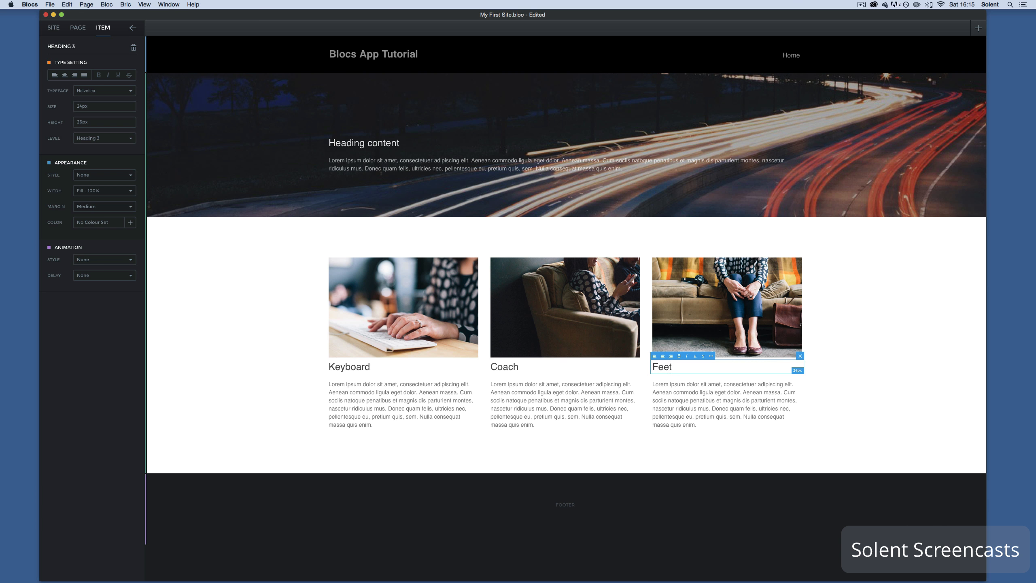
key(super+s)
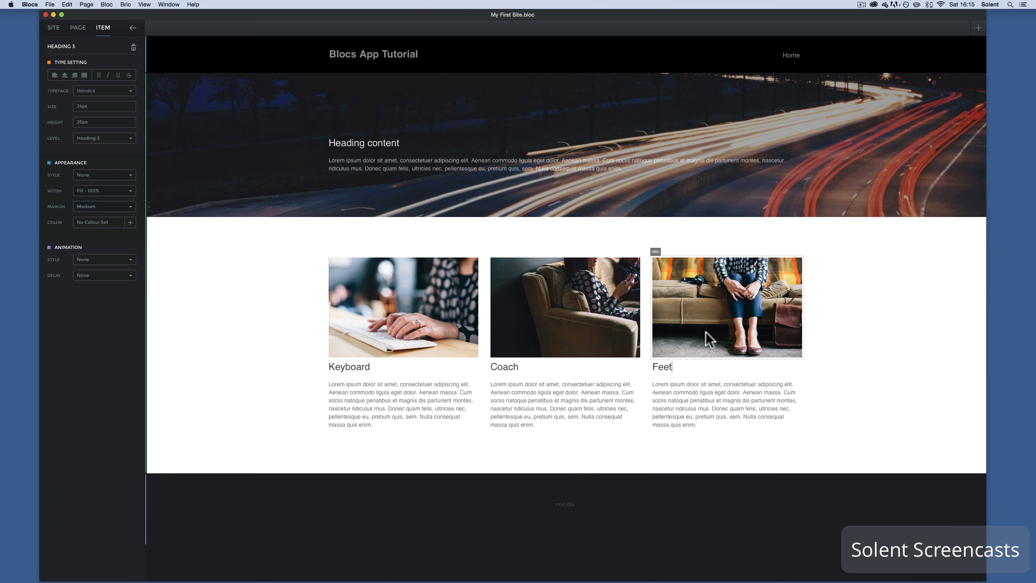
Add the pre-built feature bloc with three round icons, titles and descriptions below the image columns
click(566, 465)
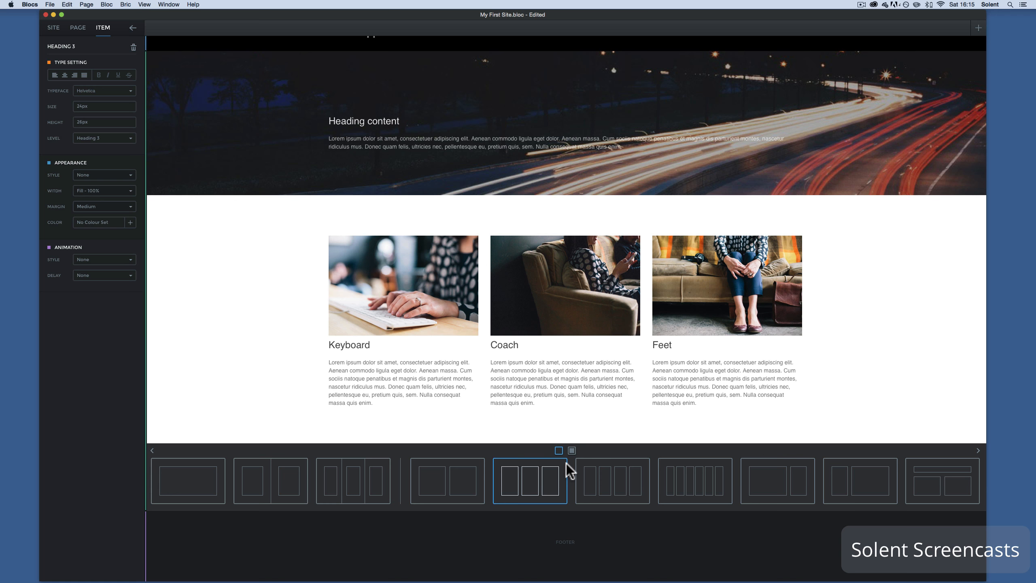
click(571, 451)
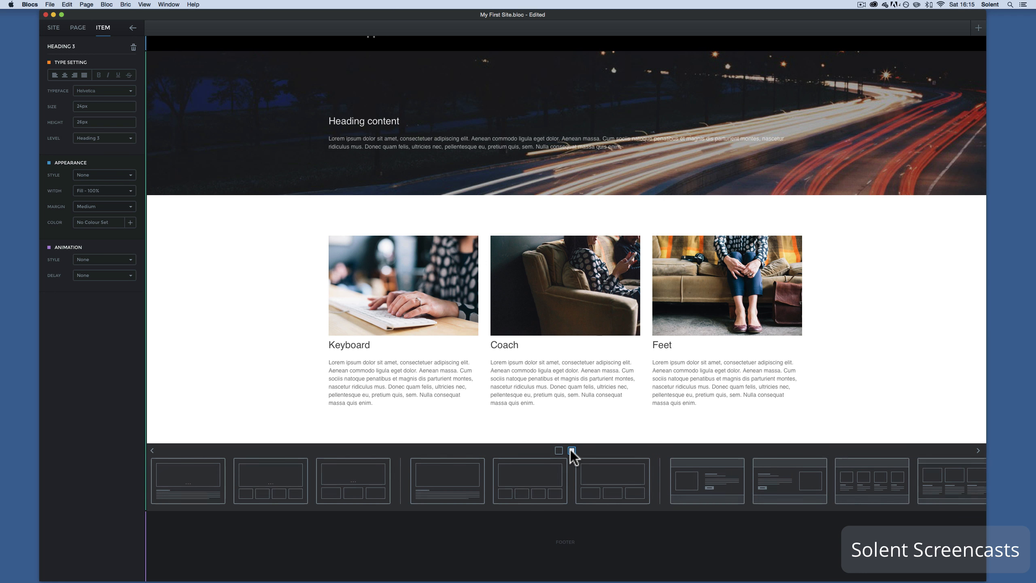
scroll(718, 478, right, 5)
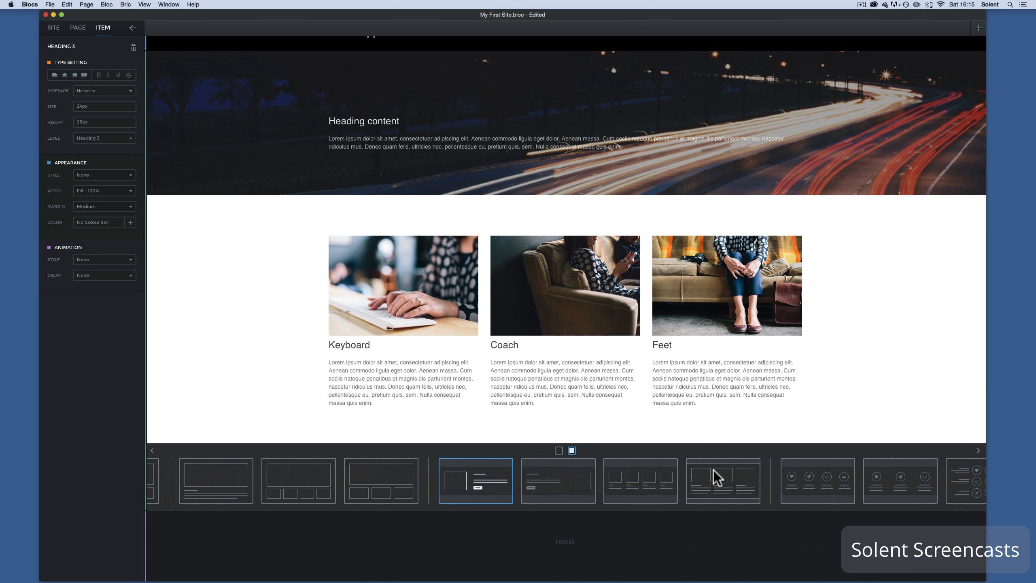
click(753, 481)
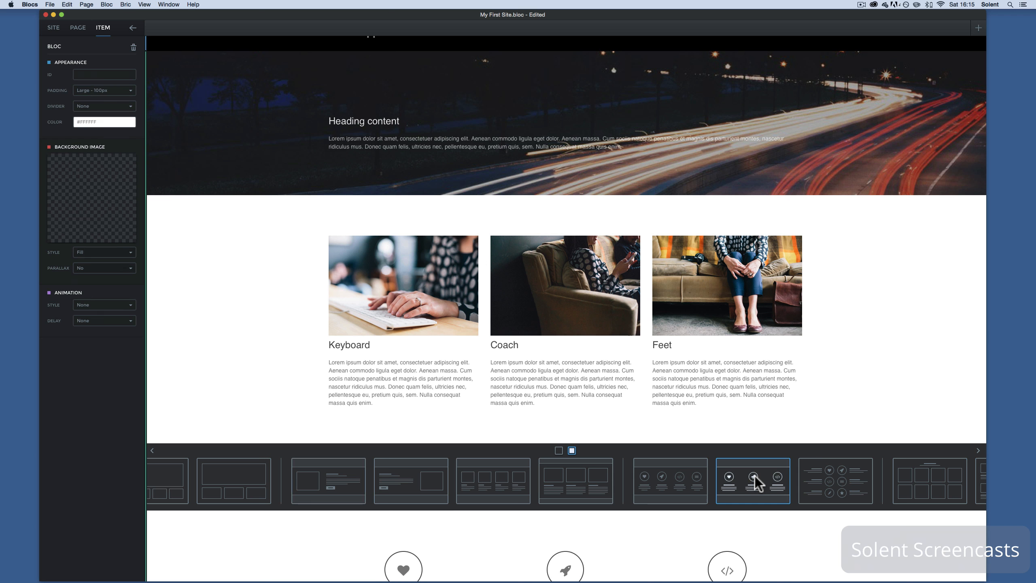
scroll(888, 375, down, 2)
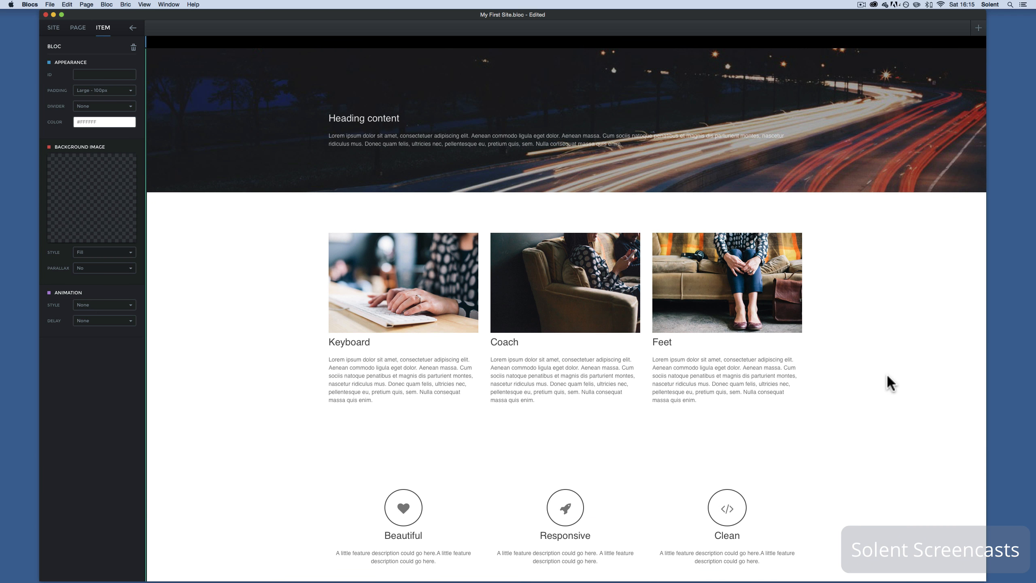
scroll(889, 382, down, 3)
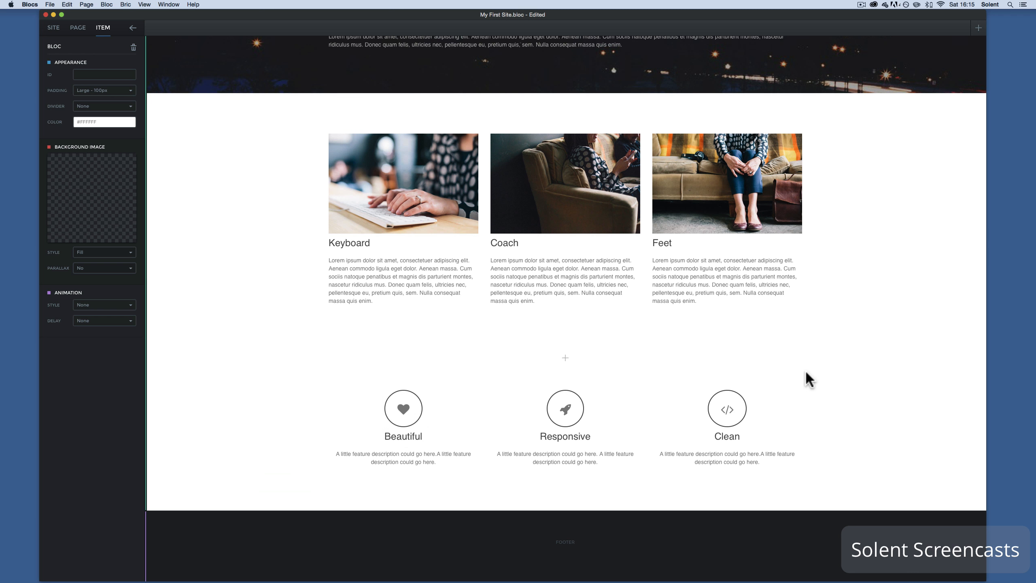
Create a bright orange swatch as the icon bloc's background colour and close the swatch editor
click(906, 413)
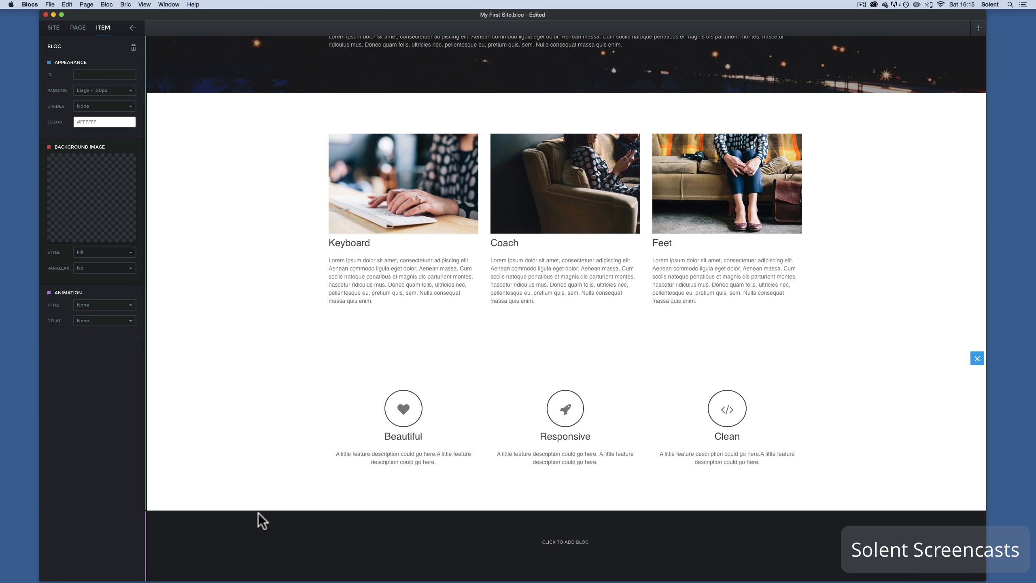
click(108, 123)
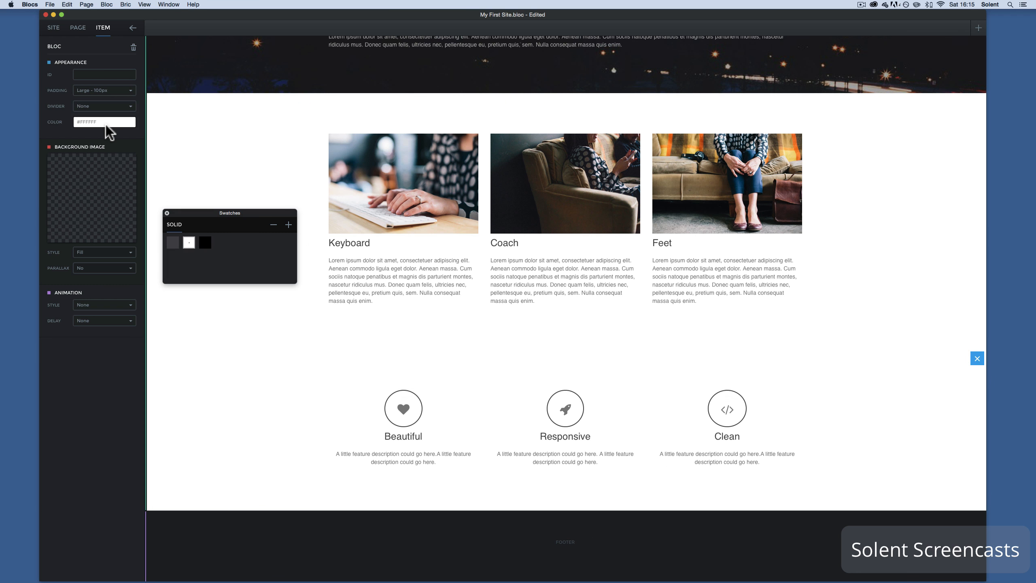
click(289, 225)
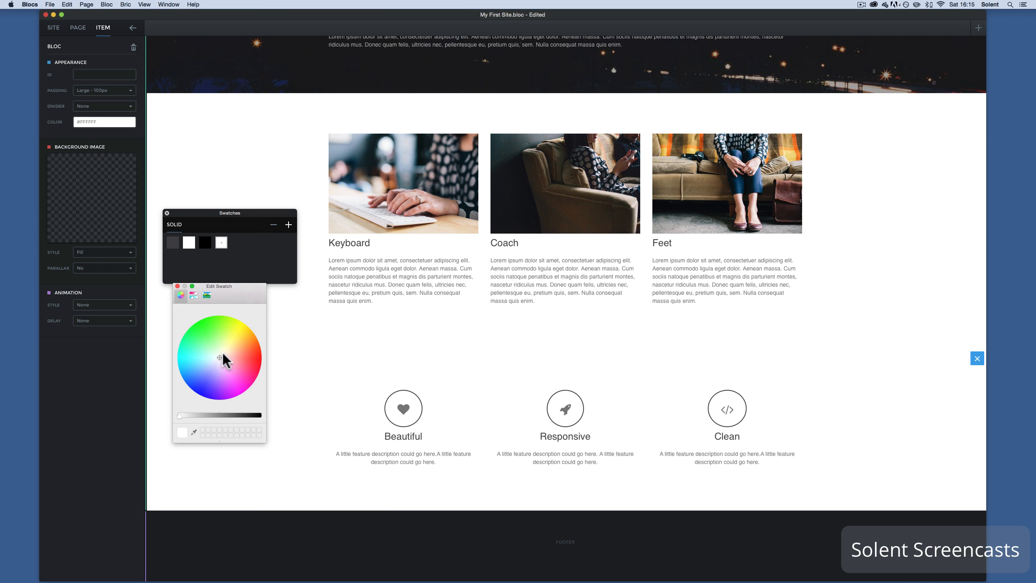
drag(222, 358, 254, 347)
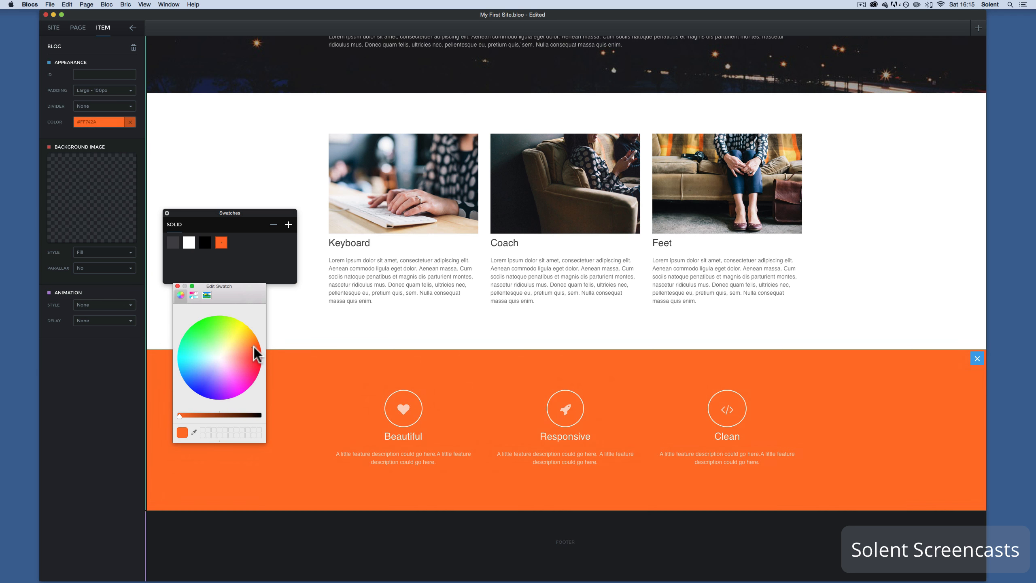
click(178, 286)
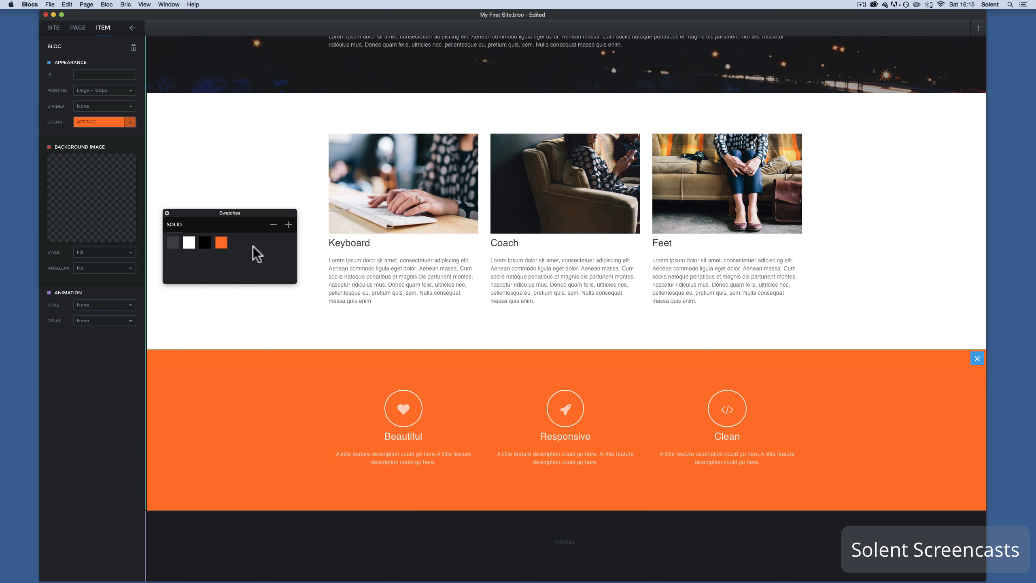
Colour the heart, rocket and code icons black (#000000) using the existing swatch
click(402, 423)
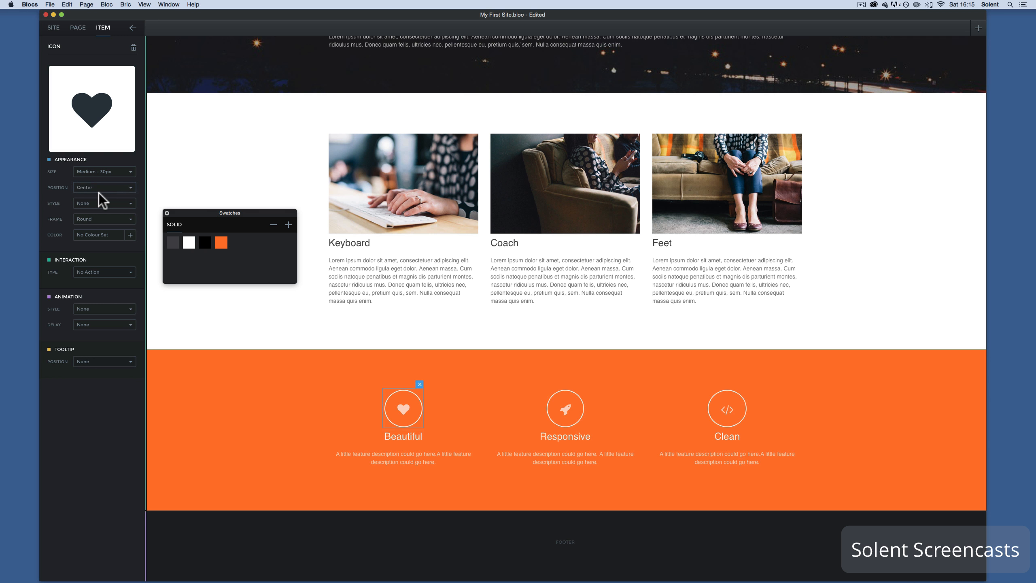
click(130, 236)
click(204, 243)
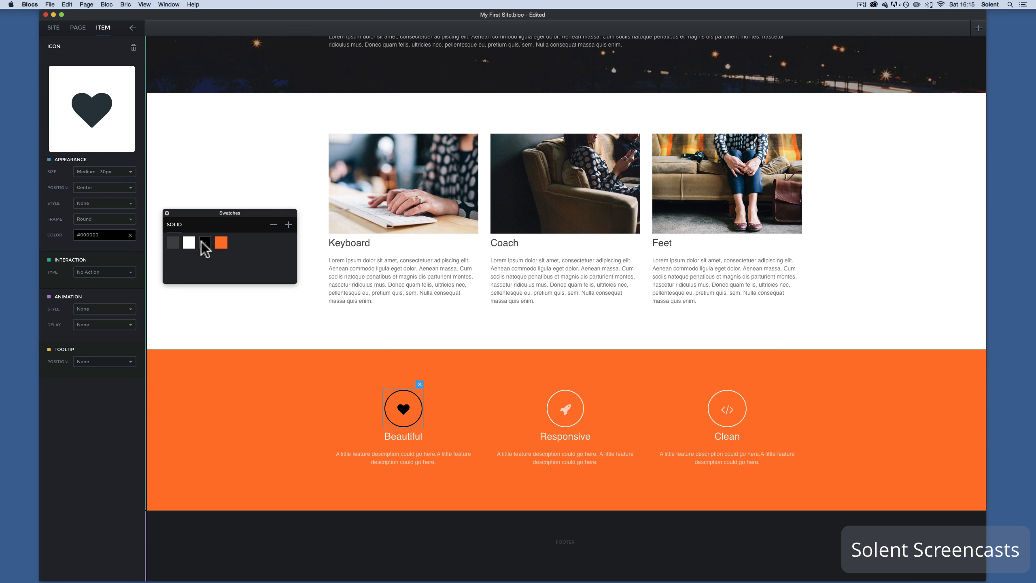
click(580, 425)
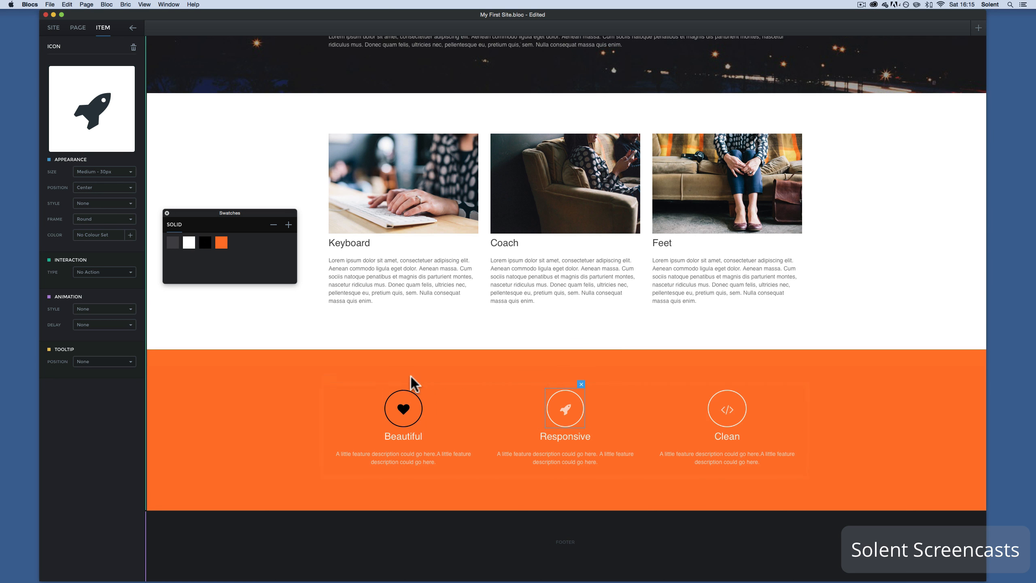
click(205, 244)
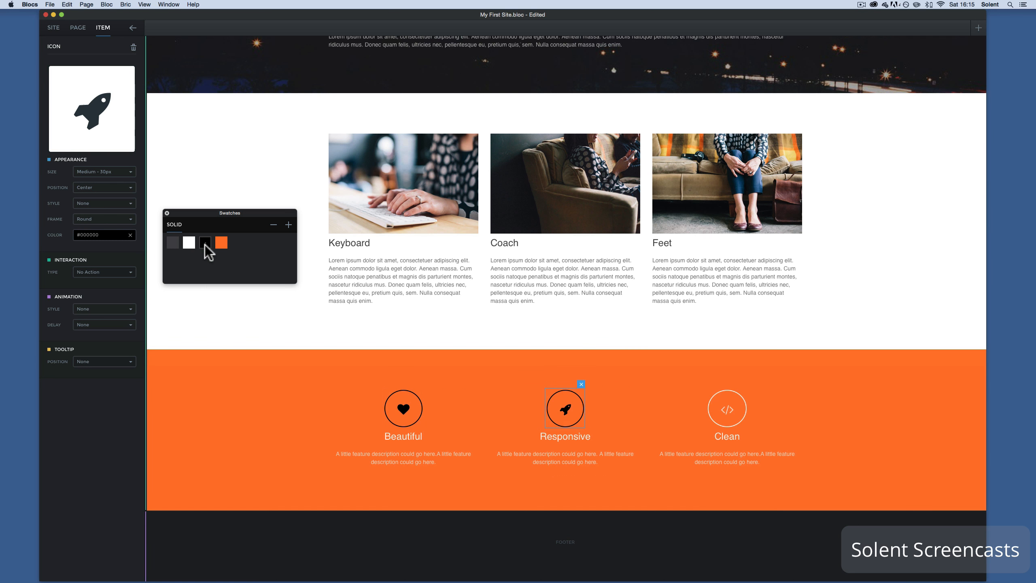
click(730, 412)
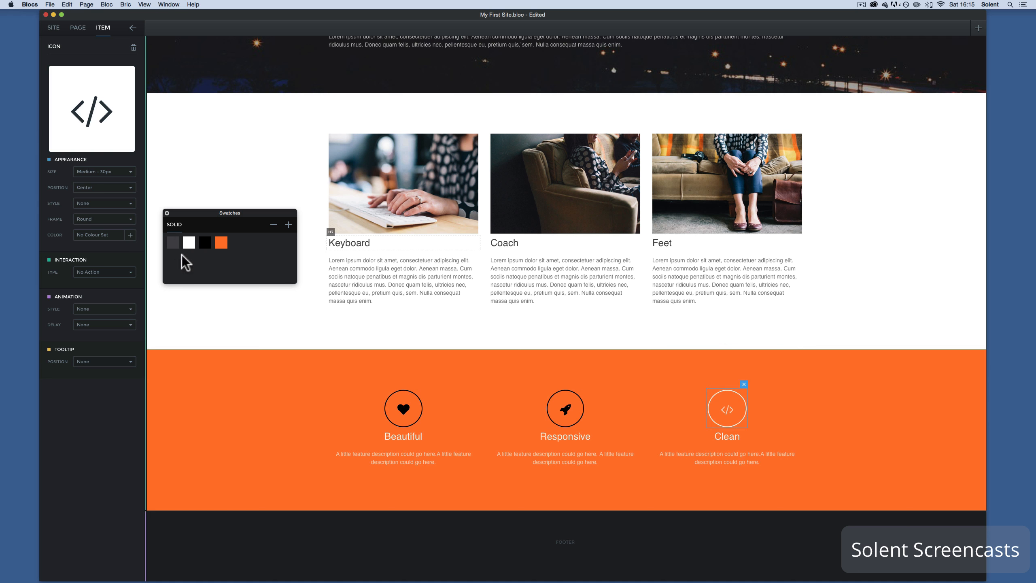
click(206, 242)
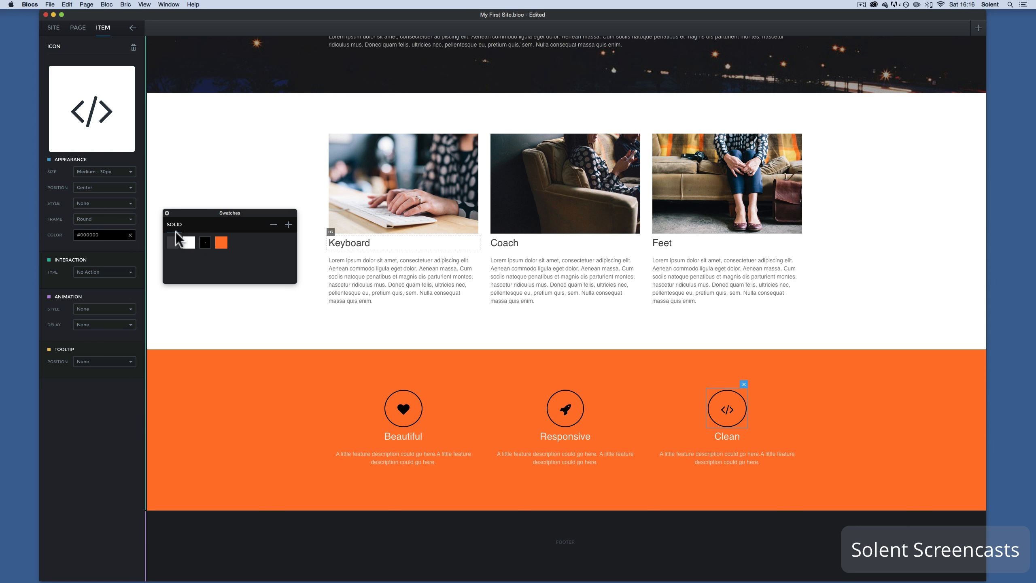
Set the size of the code, rocket and heart icons to XL - 100px
click(122, 172)
click(106, 212)
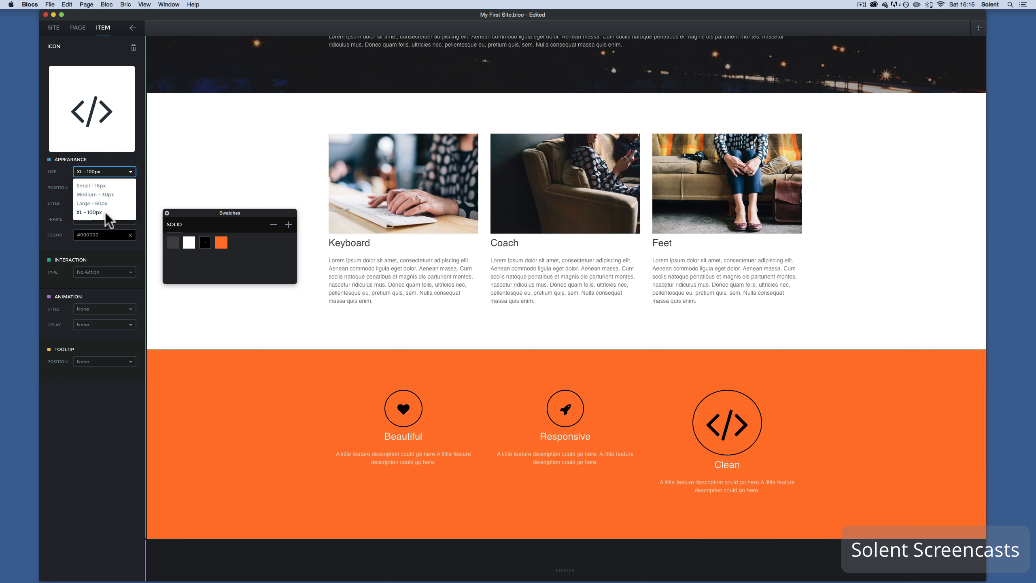
click(571, 402)
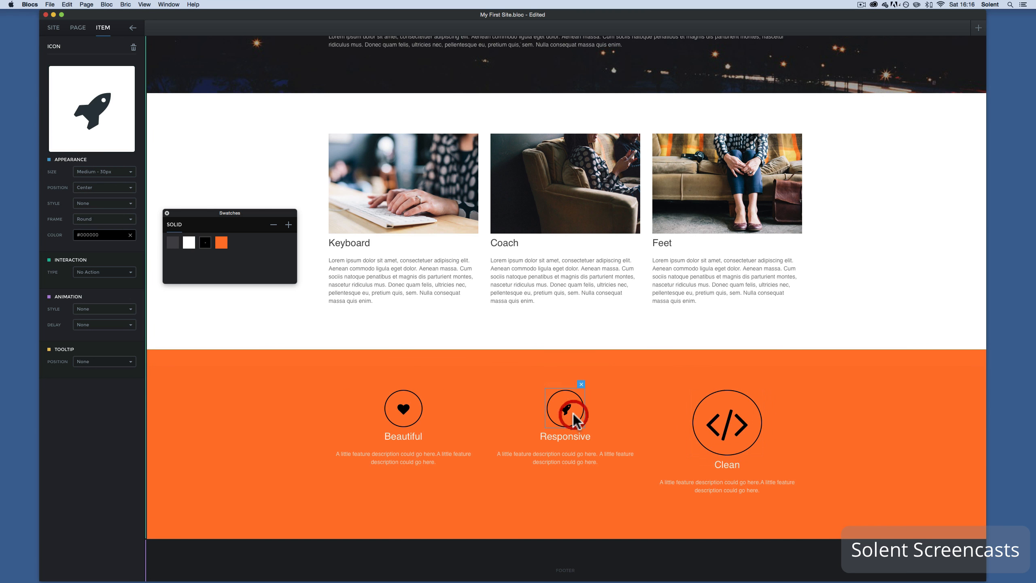
click(122, 172)
click(116, 212)
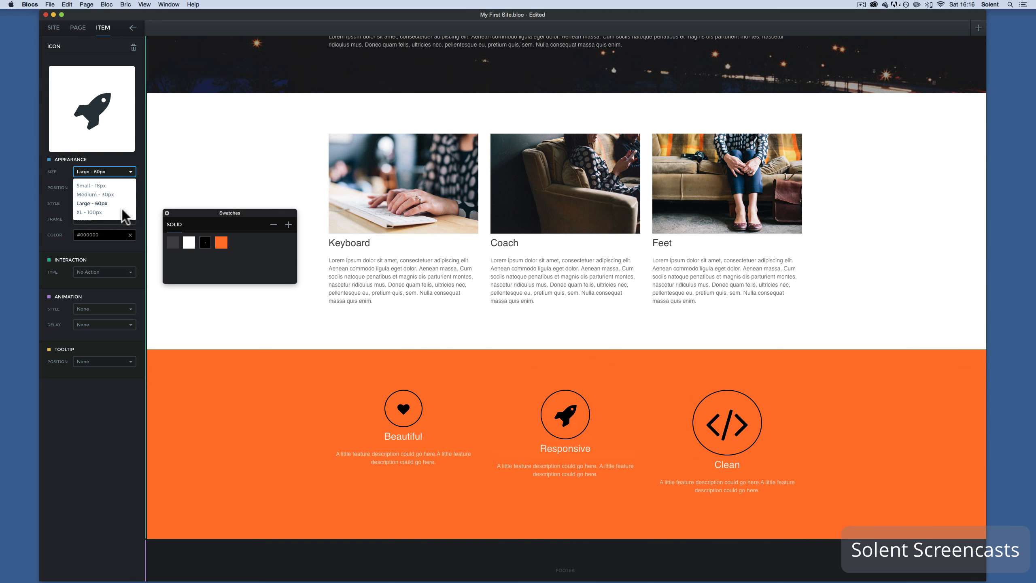
click(409, 414)
click(125, 172)
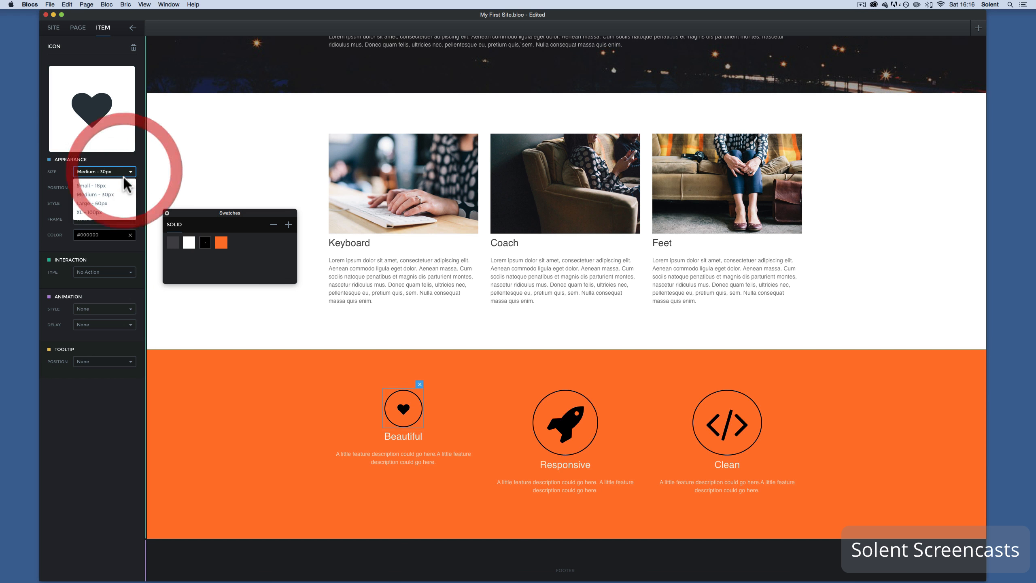
click(116, 213)
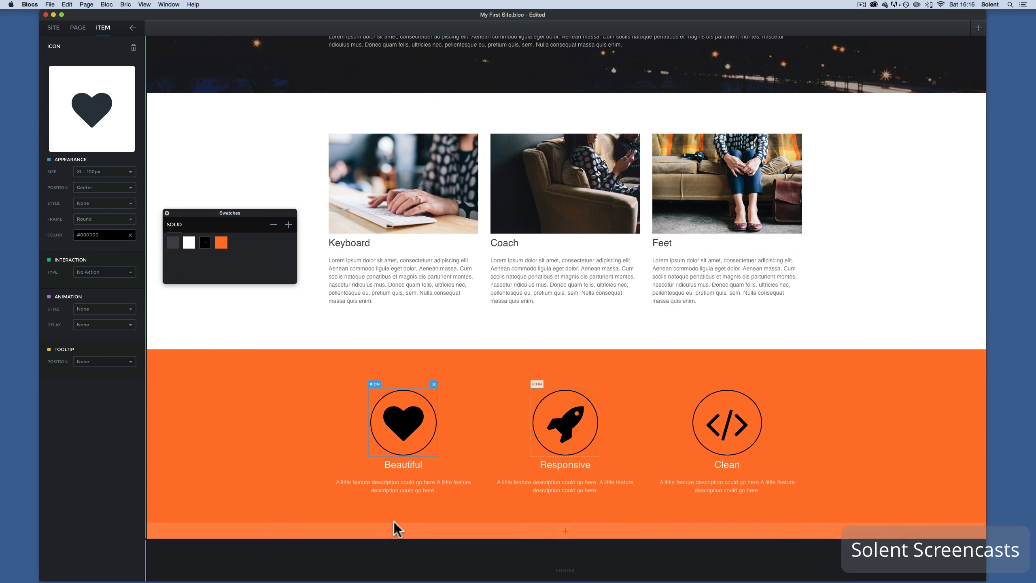
Colour the titles beneath the three icons black (#000000), close the swatches, and save the project
click(409, 473)
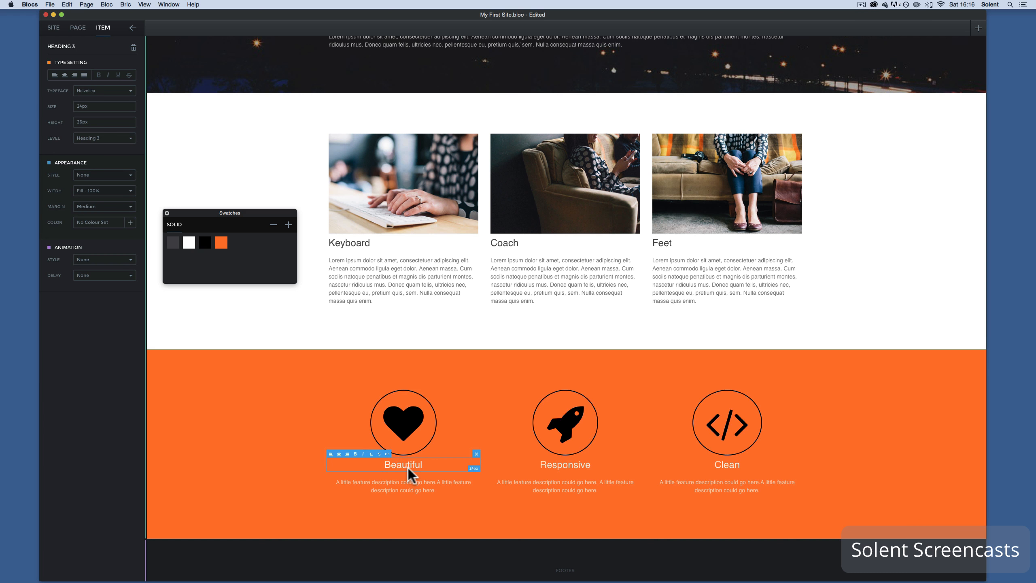
double_click(209, 244)
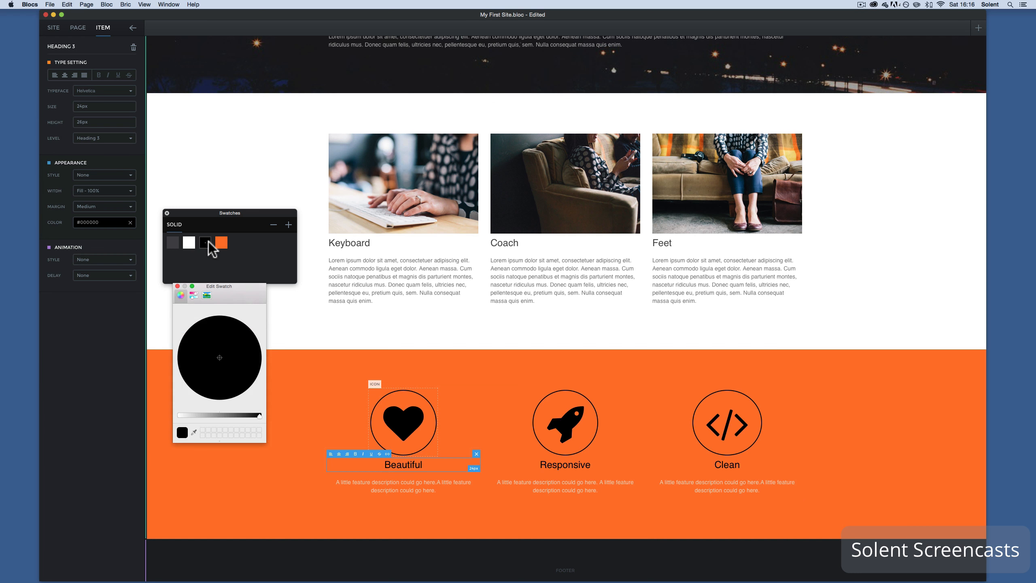
click(211, 216)
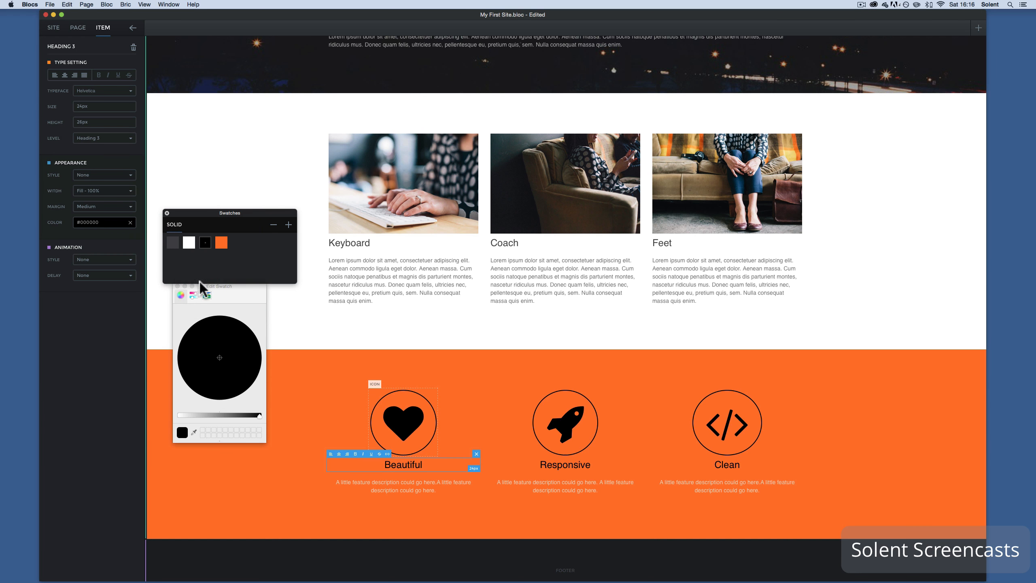
click(178, 286)
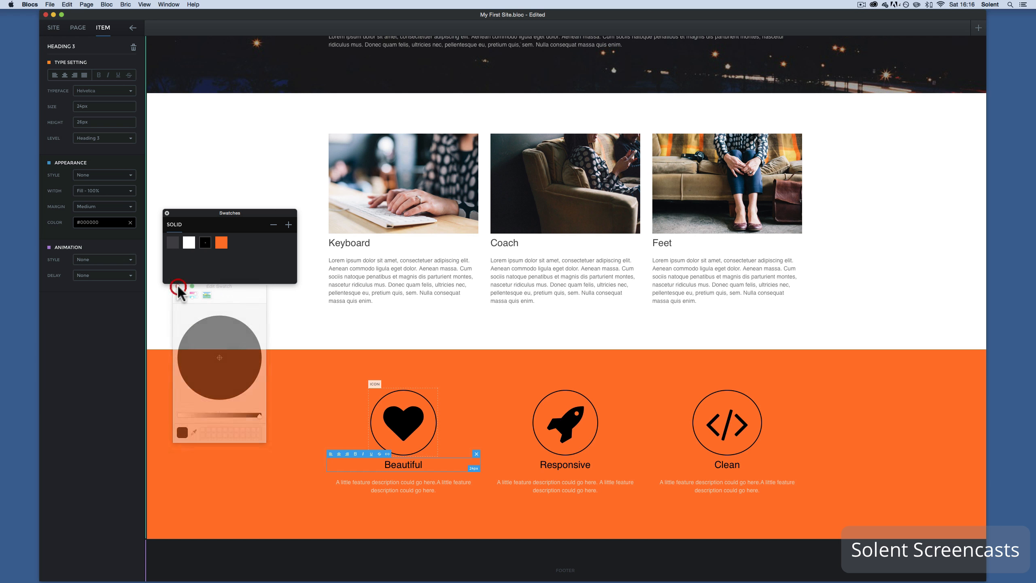
click(508, 358)
click(770, 223)
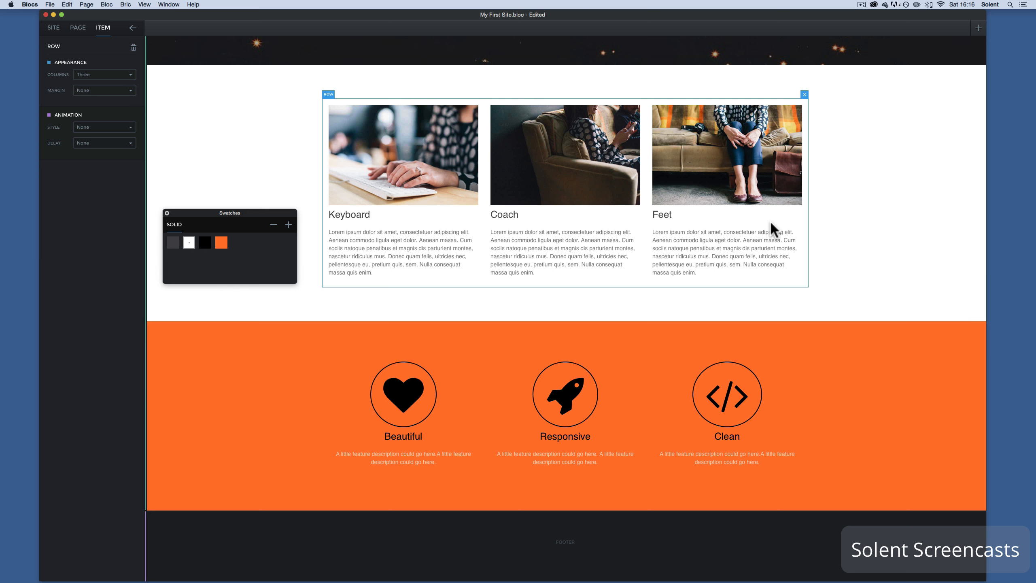
click(167, 212)
key(super+s)
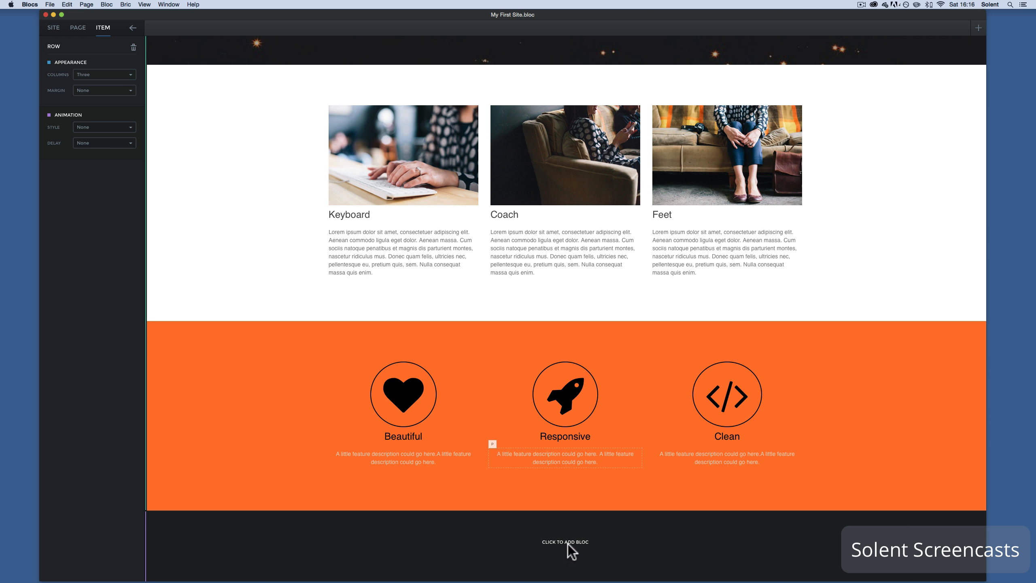
Add the pre-built bloc with four large social icons beneath the orange bloc
click(569, 543)
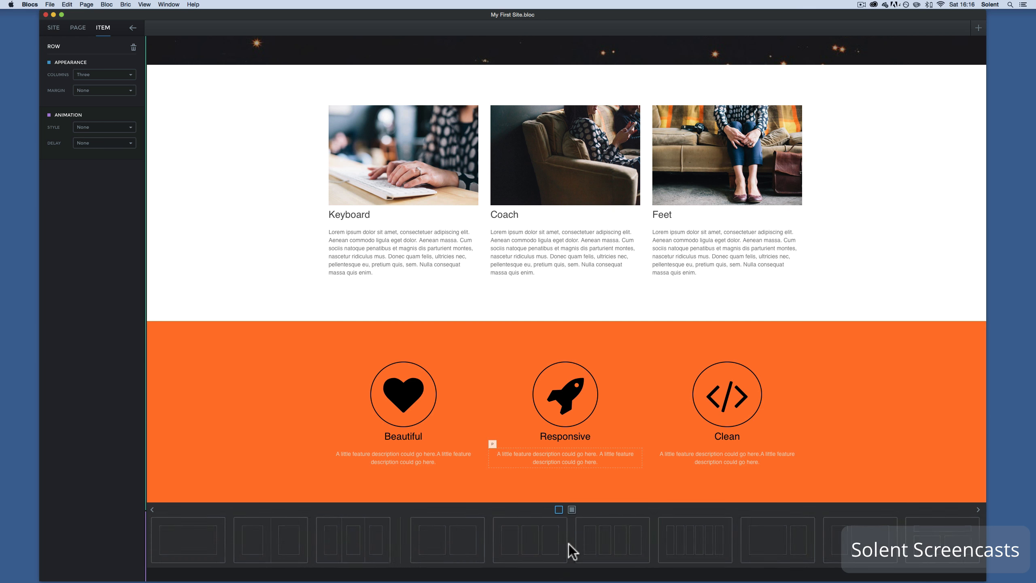
click(572, 508)
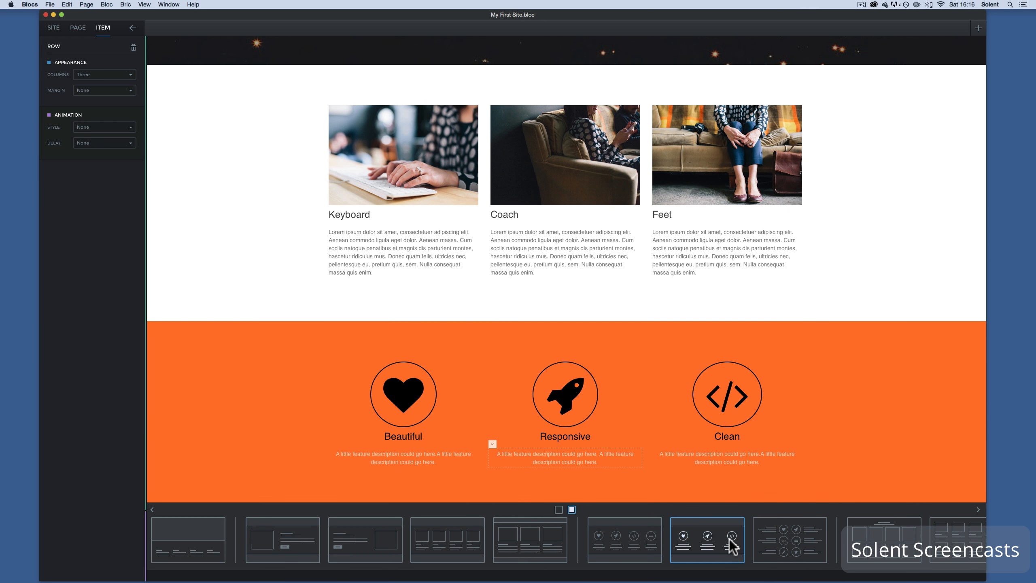
scroll(730, 540, right, 15)
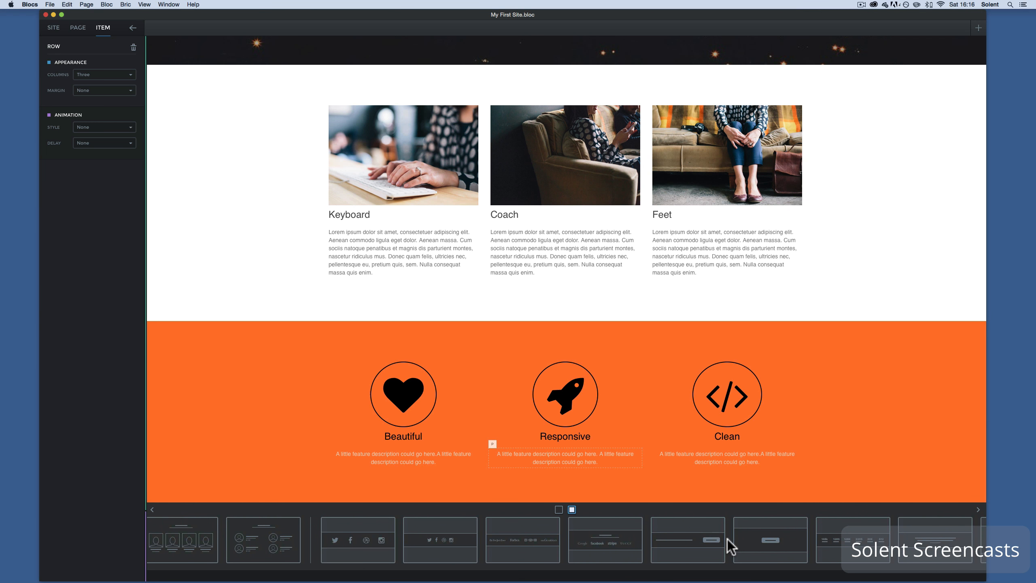
click(364, 539)
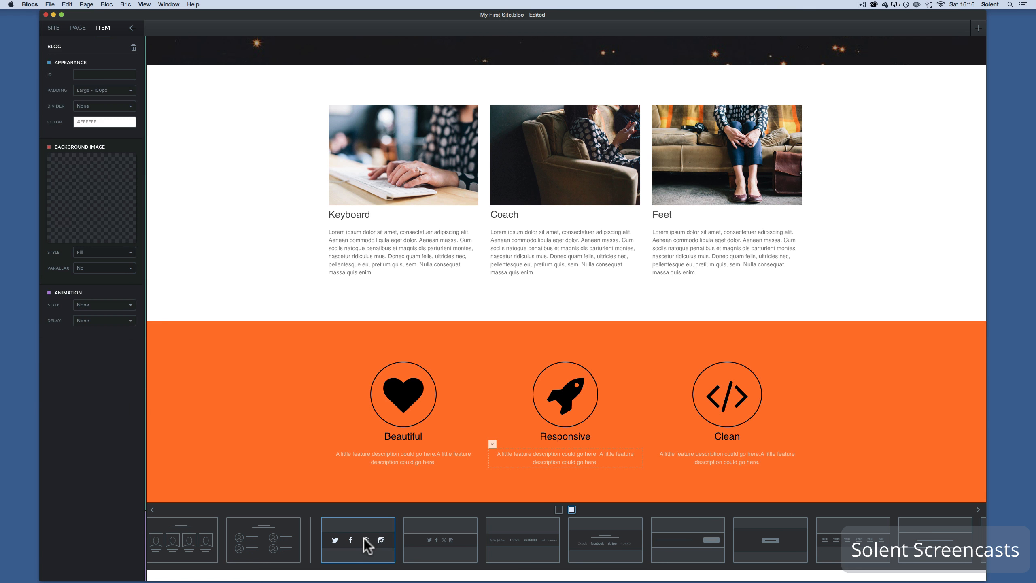
click(954, 365)
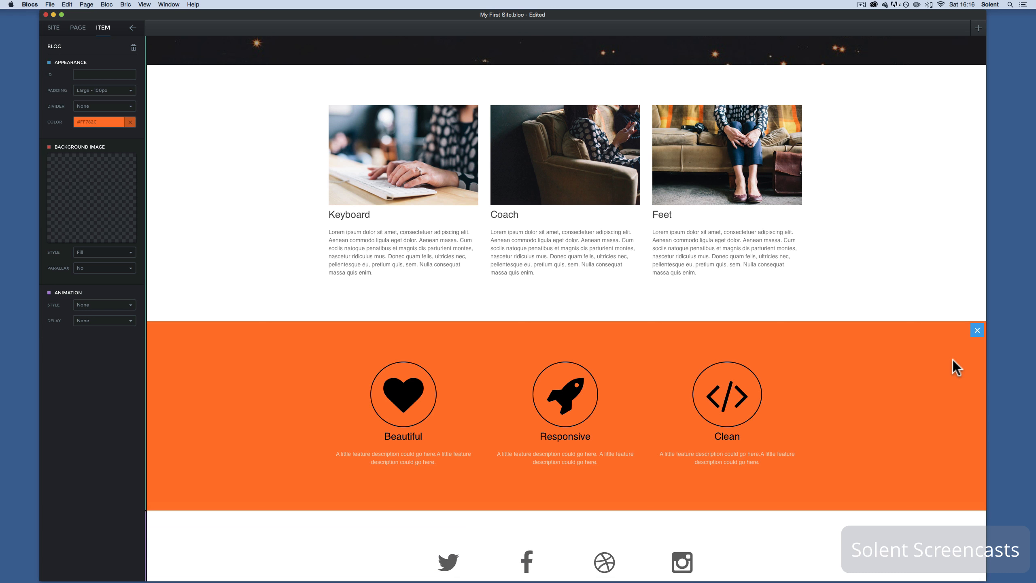
Set the social icon bloc's background colour to the existing black swatch (#000000)
scroll(953, 365, down, 2)
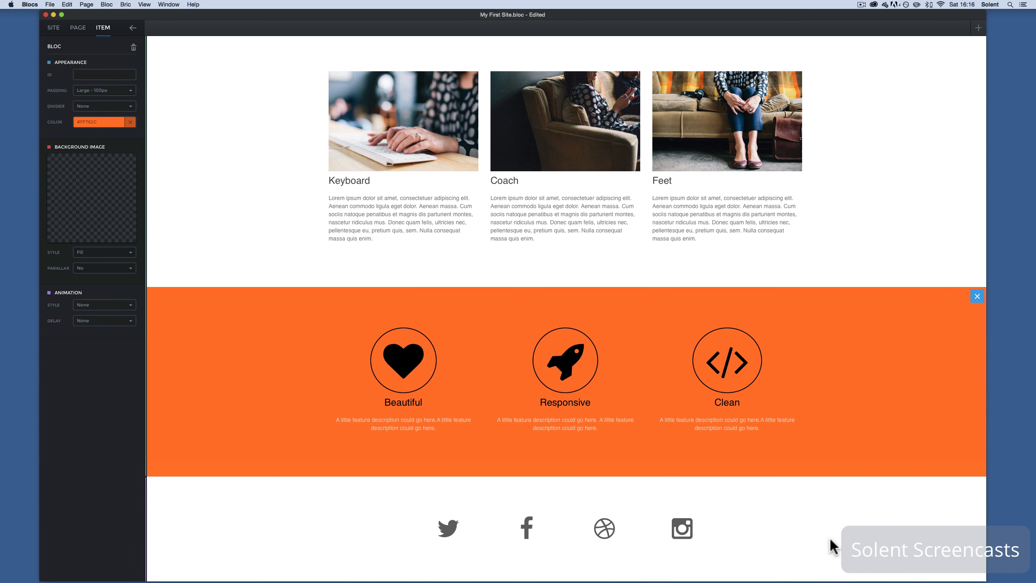
click(865, 518)
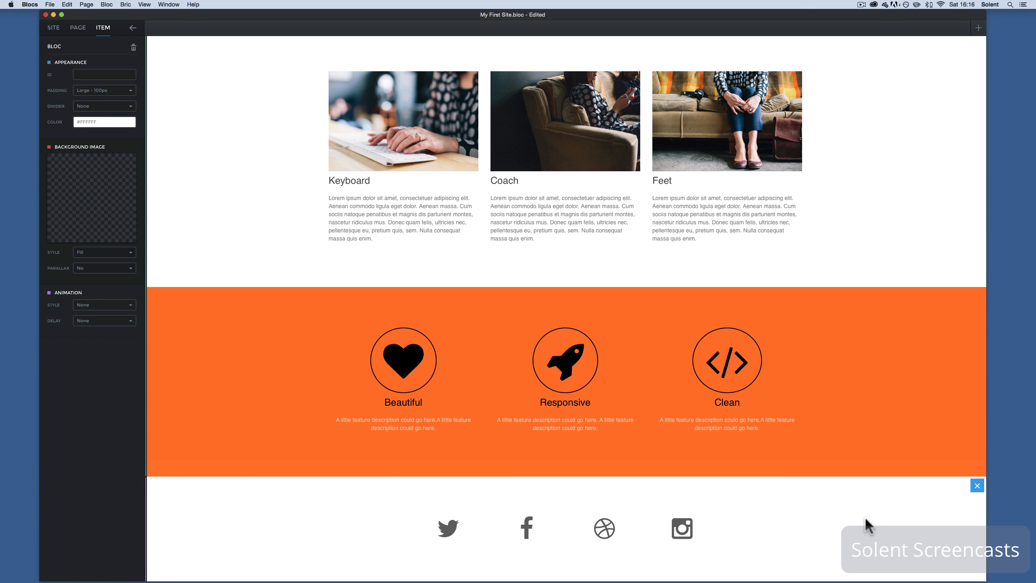
click(102, 122)
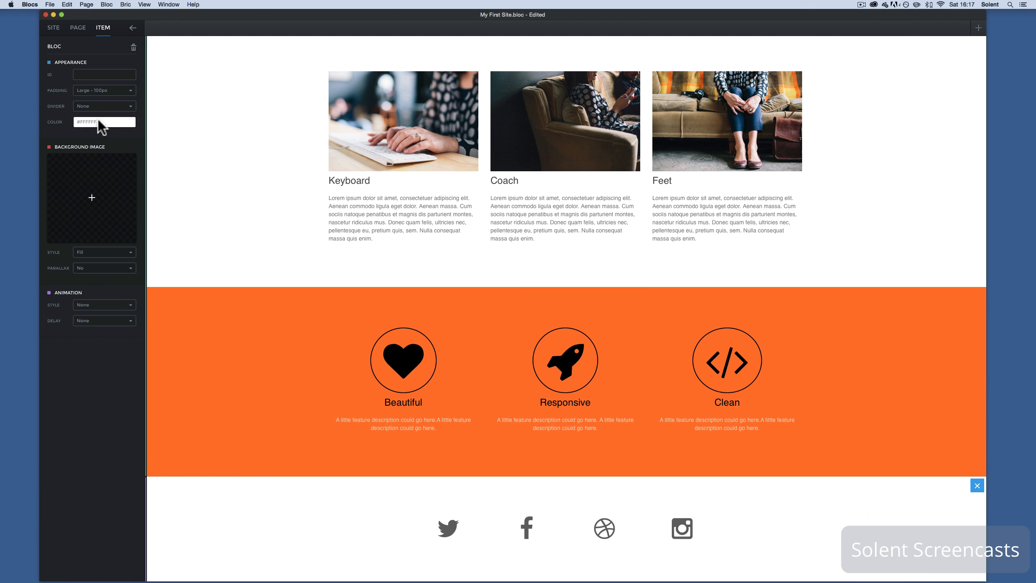
click(205, 242)
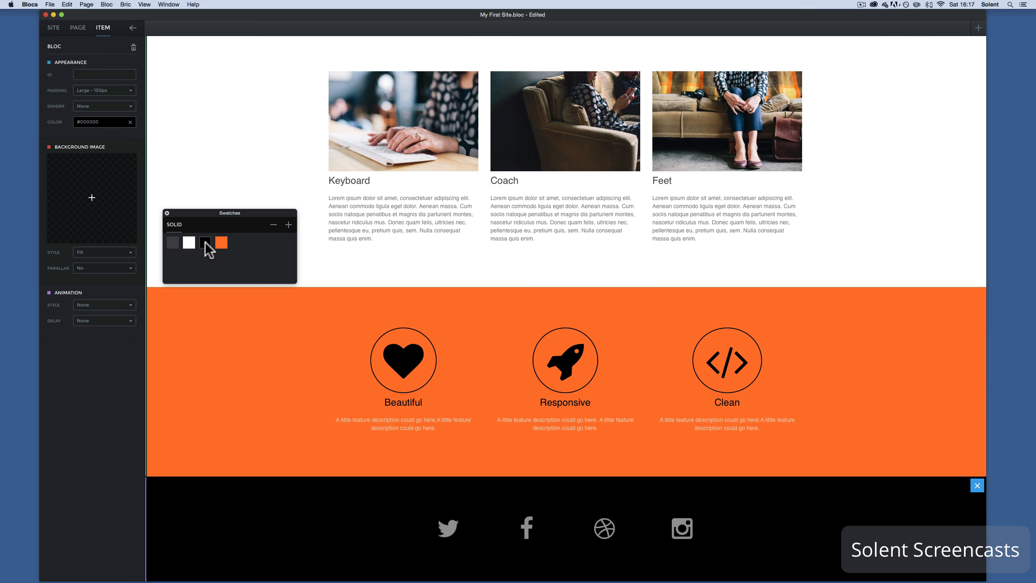
Colour the Twitter, Facebook, Dribbble and Instagram icons white (#FFFFFF) using the existing swatch, and save the project
click(444, 535)
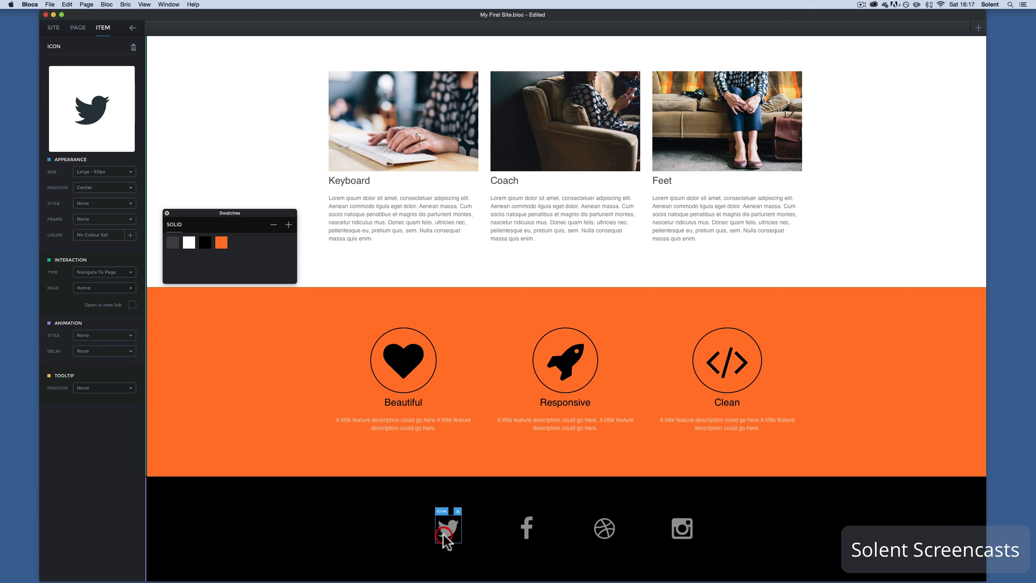
click(189, 242)
click(521, 525)
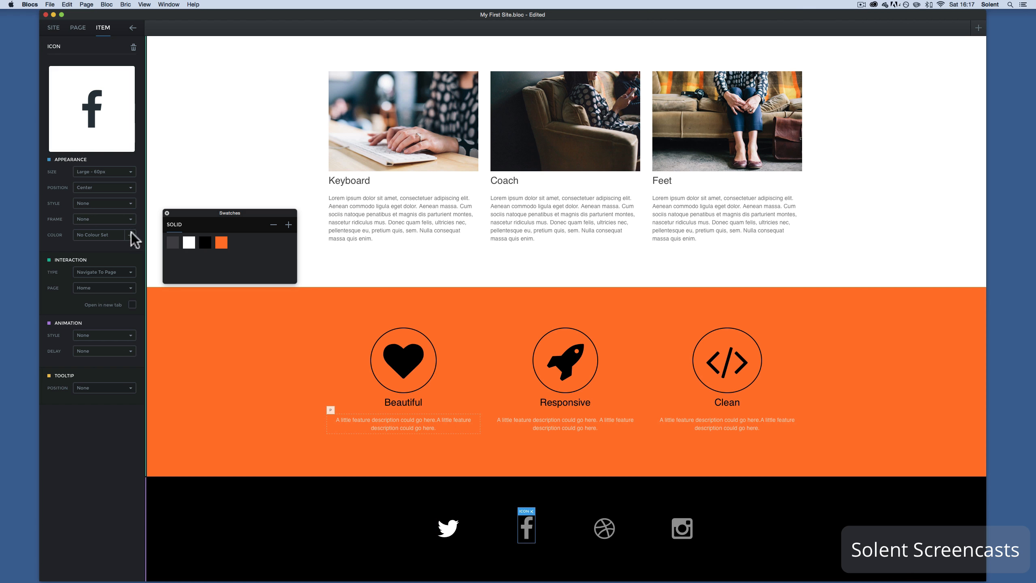
click(189, 244)
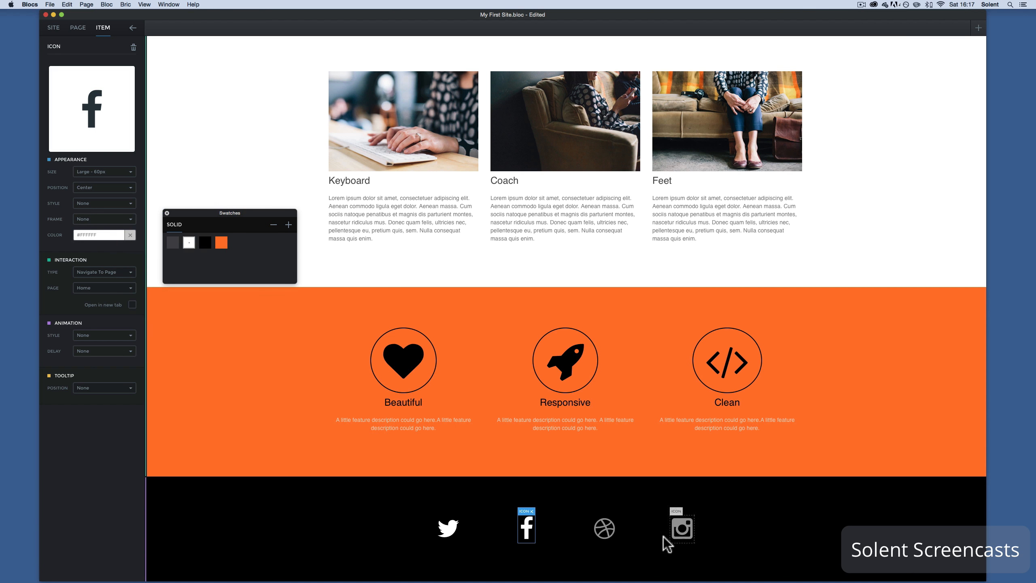
click(603, 528)
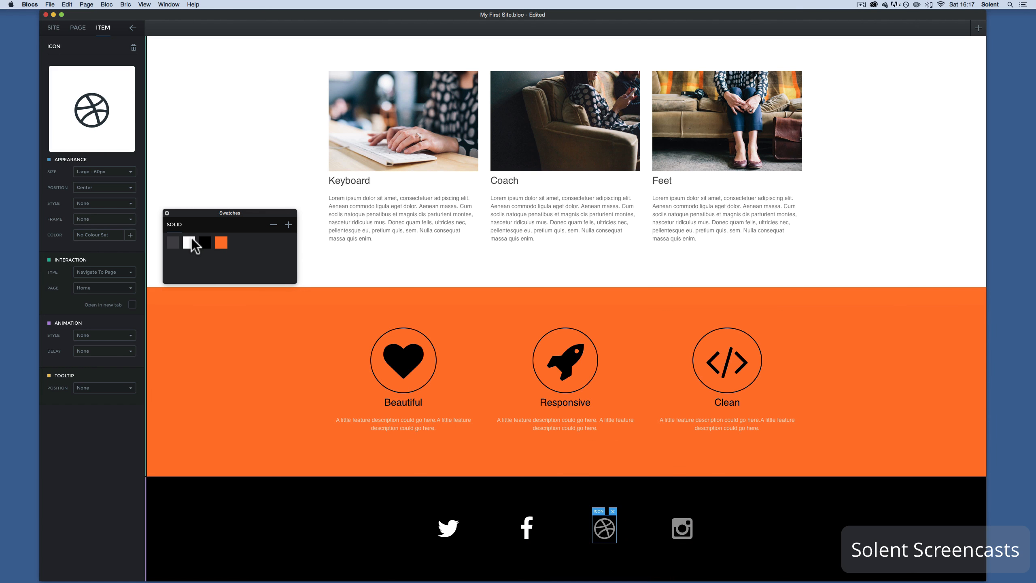
click(189, 243)
click(677, 527)
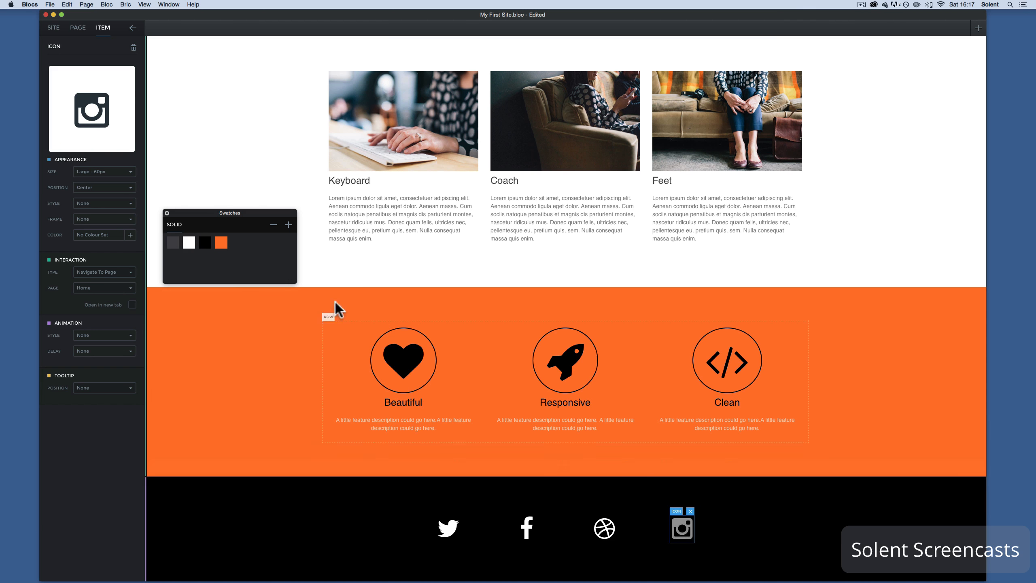
click(190, 245)
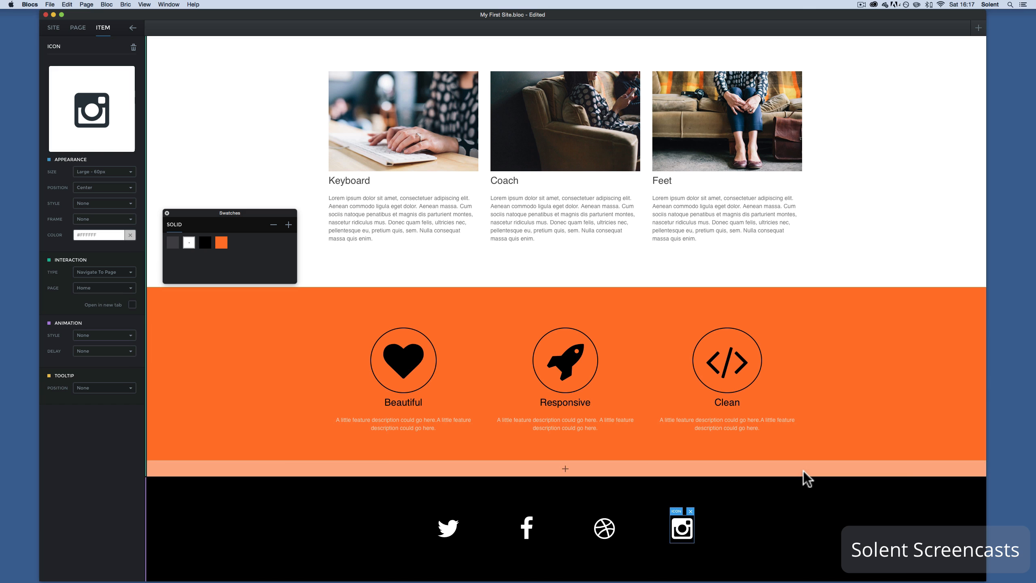
key(super+s)
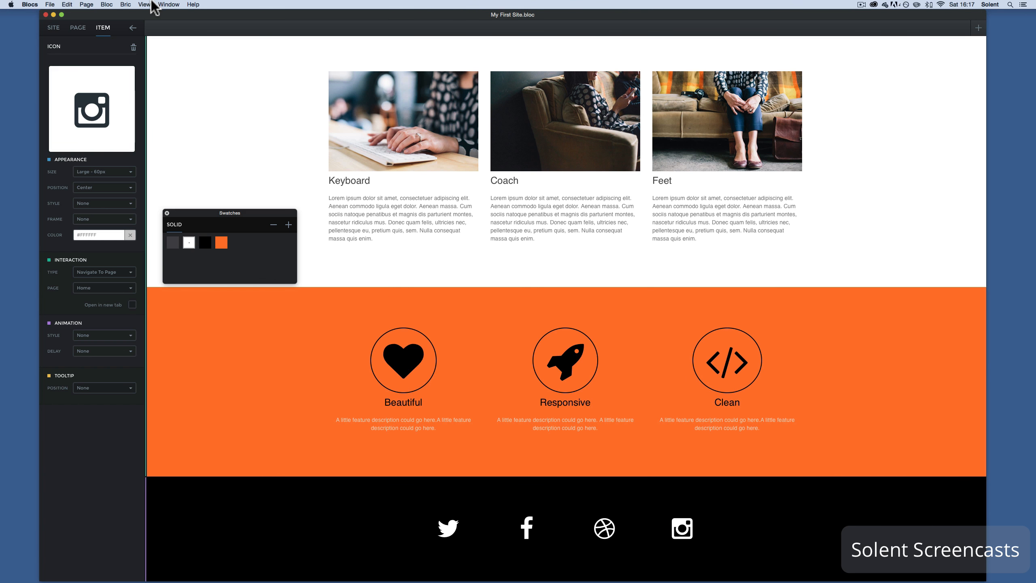
click(132, 6)
mouse_move(149, 5)
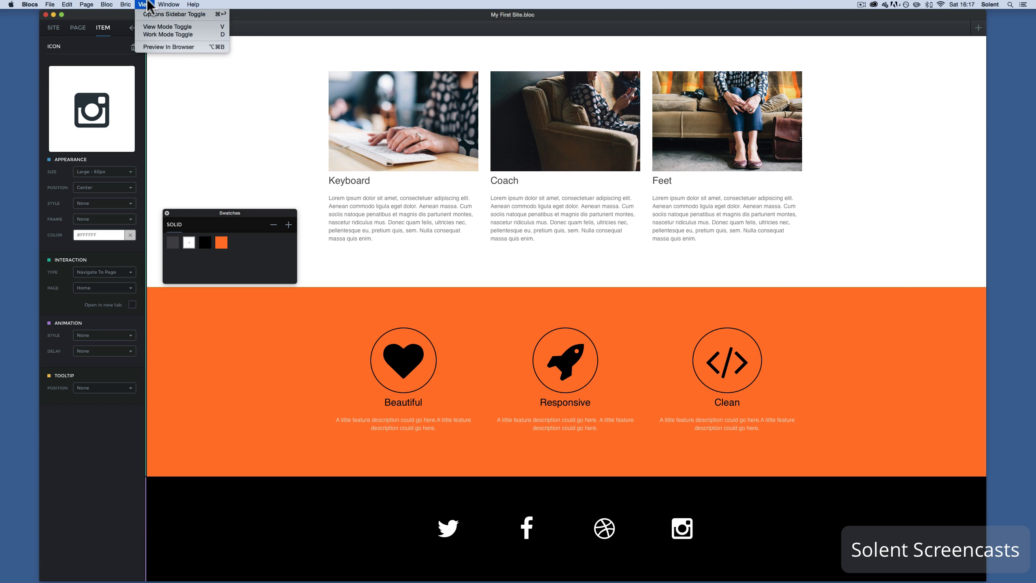
click(164, 27)
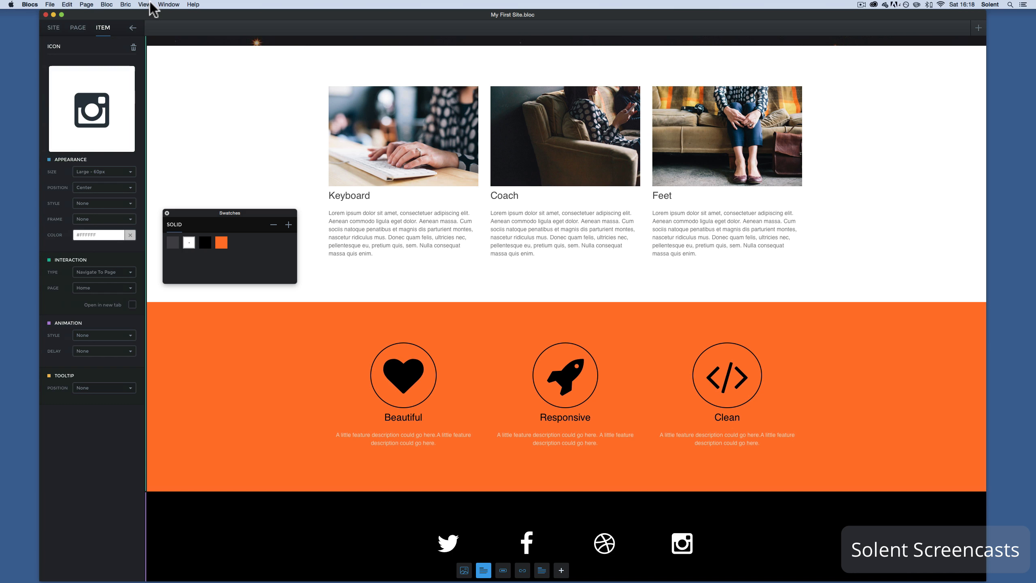
click(145, 5)
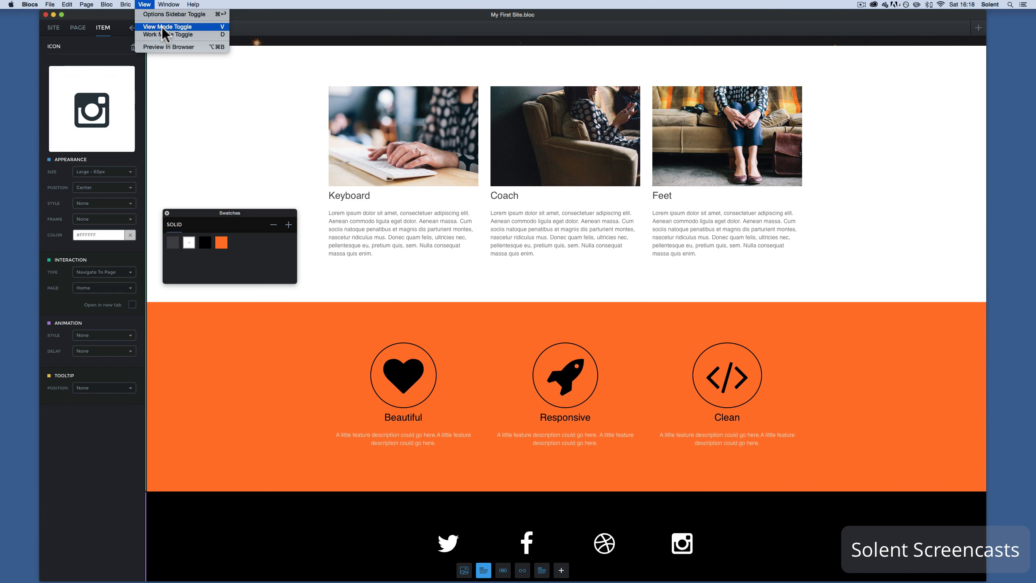
click(145, 4)
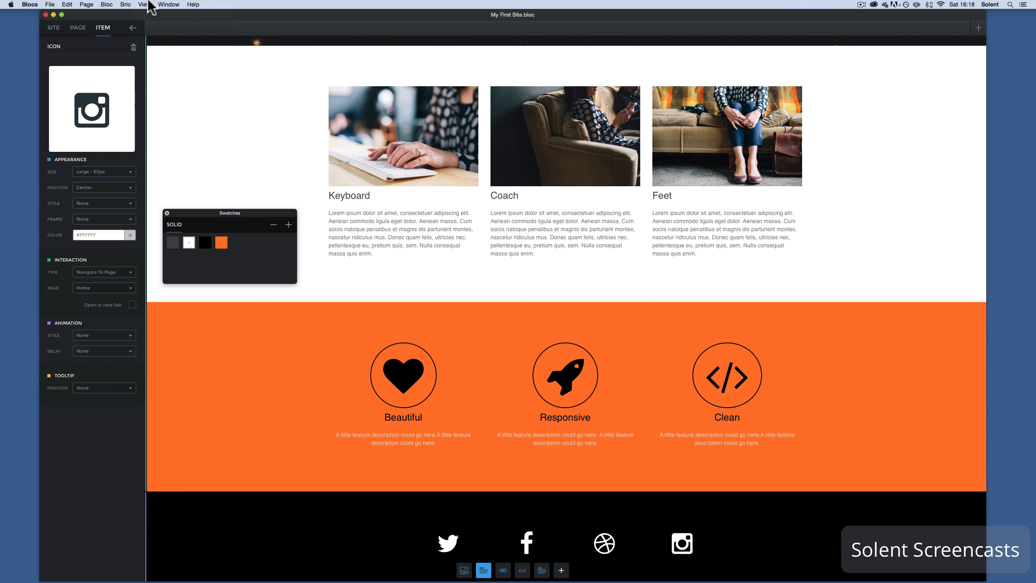
Preview the page in the browser and examine the parallax movement of the heading bloc's road image
click(148, 5)
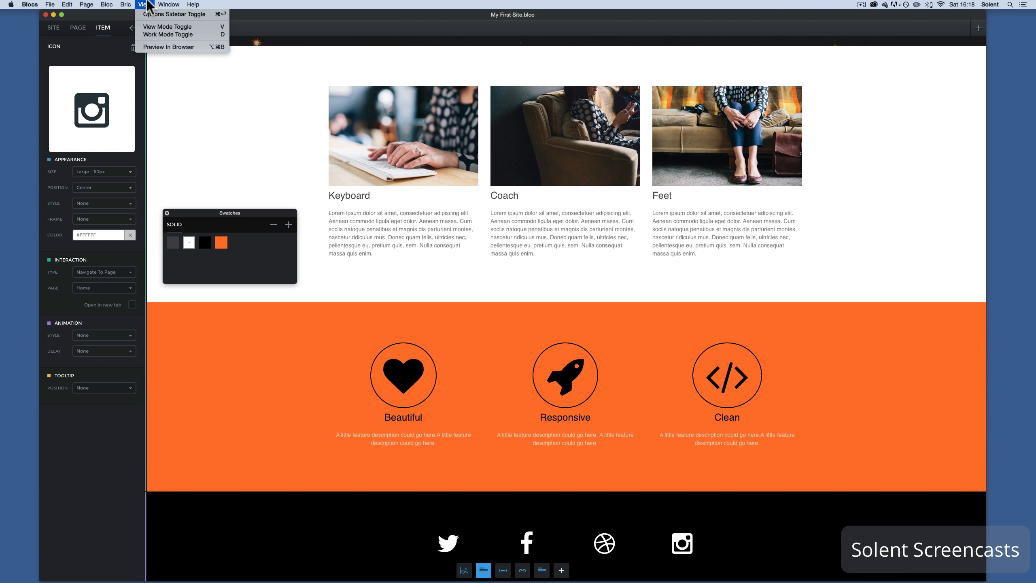
click(163, 46)
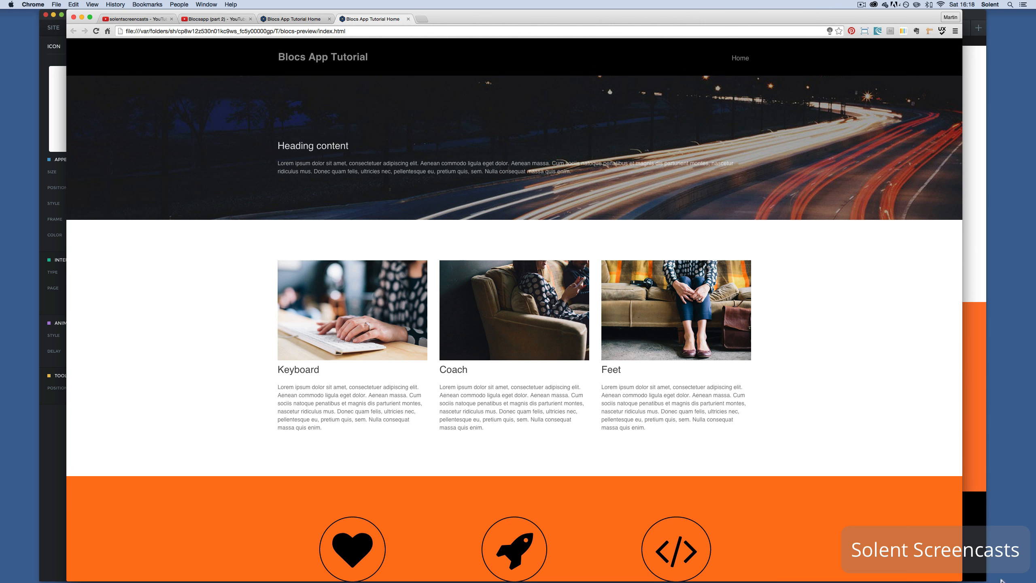
scroll(717, 312, down, 5)
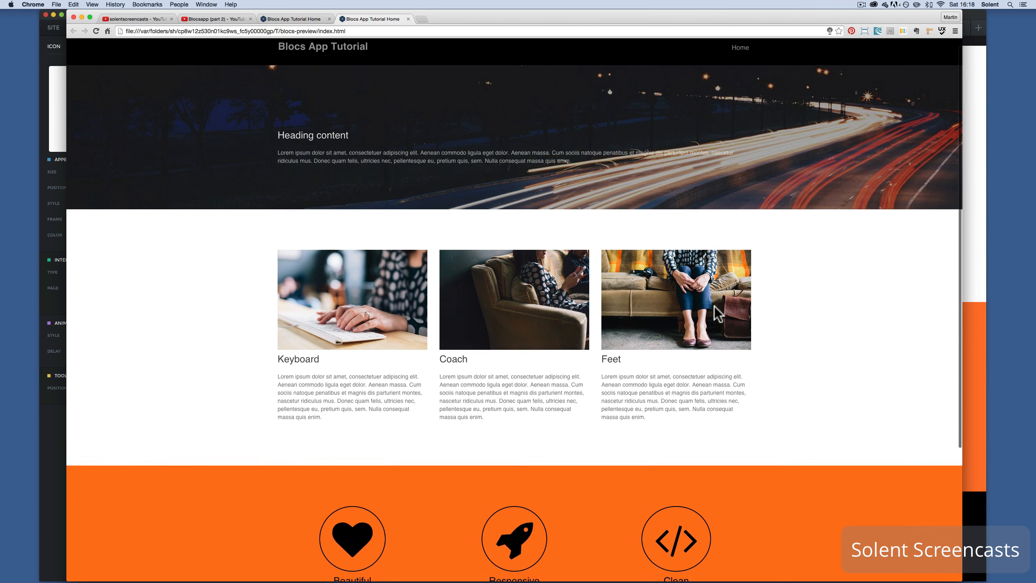
scroll(717, 312, up, 5)
scroll(718, 313, down, 5)
scroll(717, 313, up, 5)
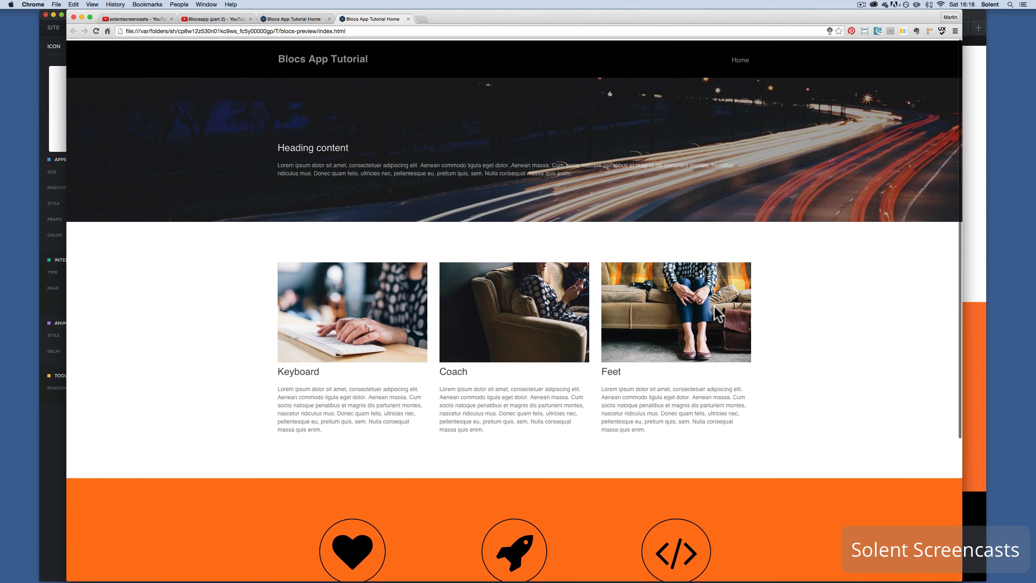
scroll(717, 313, down, 5)
scroll(718, 312, up, 5)
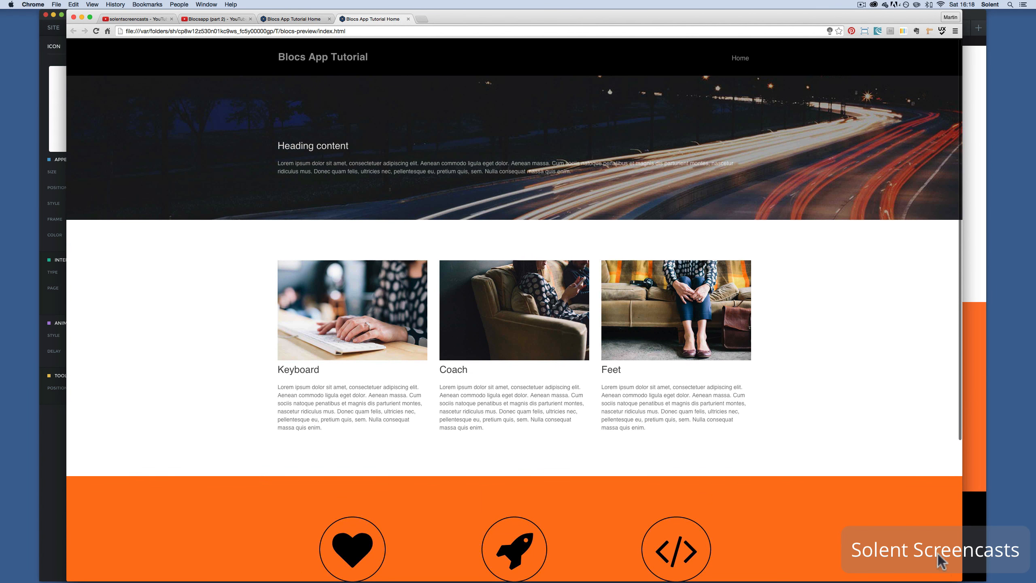
Narrow the browser window to phone width to examine the responsive layout down to the social icons, and widen it again
drag(957, 578, 228, 495)
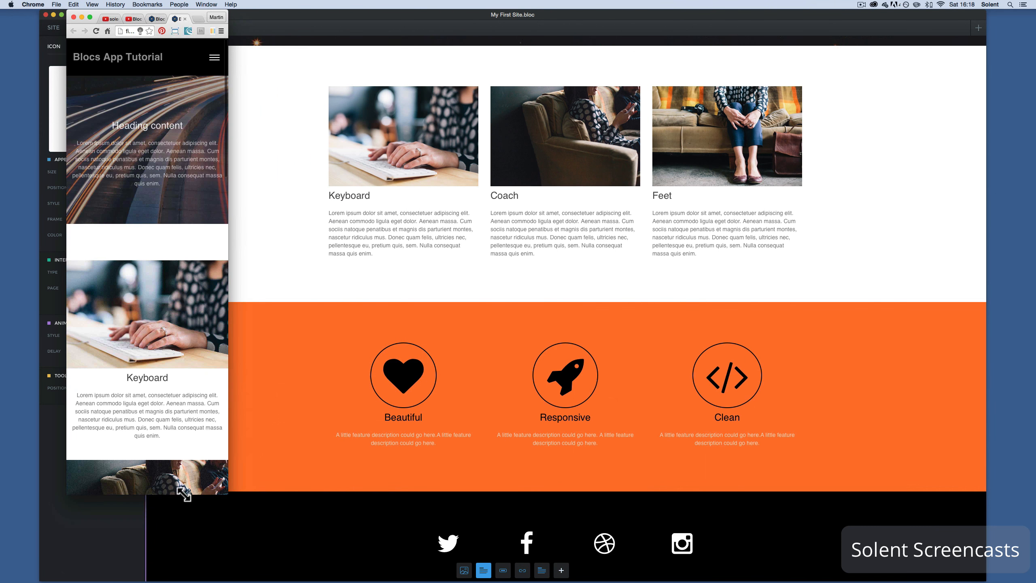
scroll(127, 323, down, 3)
scroll(127, 323, down, 10)
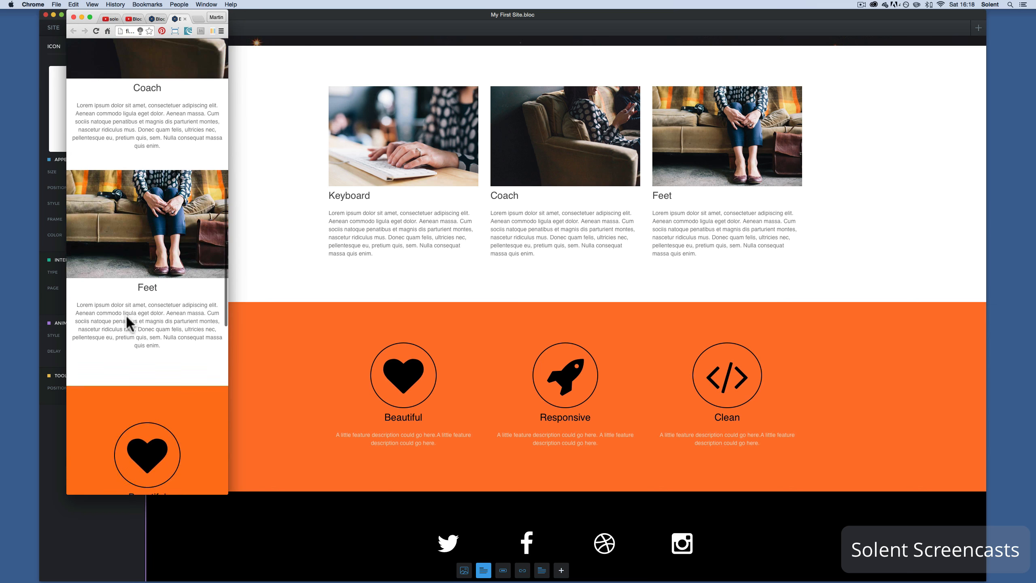
scroll(202, 441, down, 10)
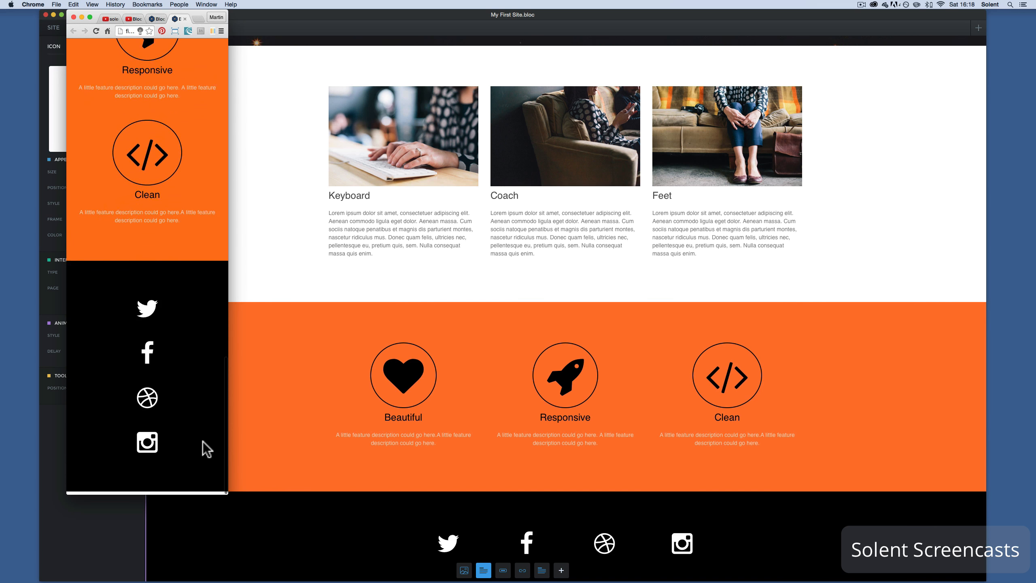
drag(221, 489, 978, 553)
scroll(780, 292, up, 5)
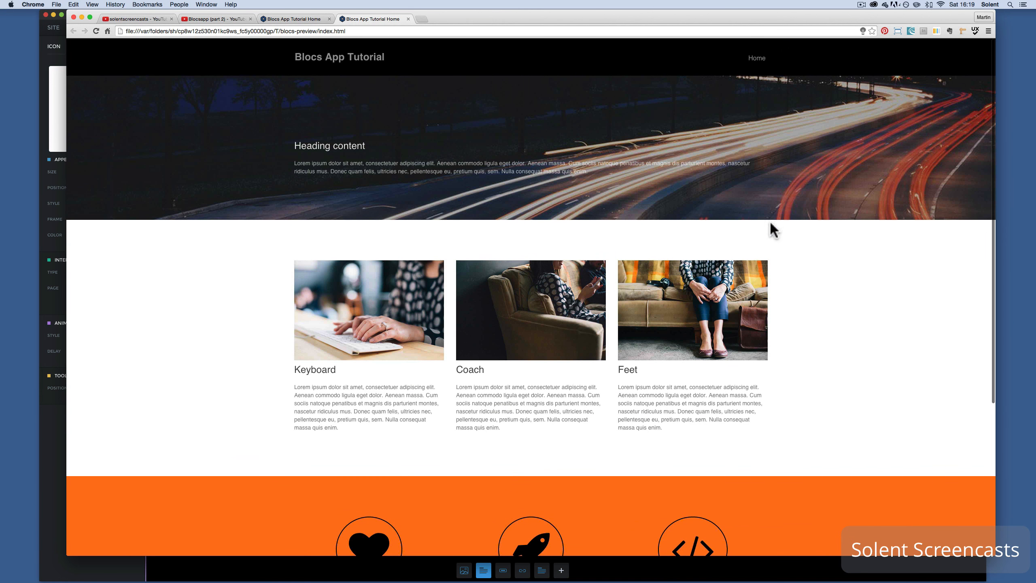
Switch back to Blocs and set the padding of the parallax heading bloc to XXL - 200px
click(46, 133)
scroll(496, 180, up, 5)
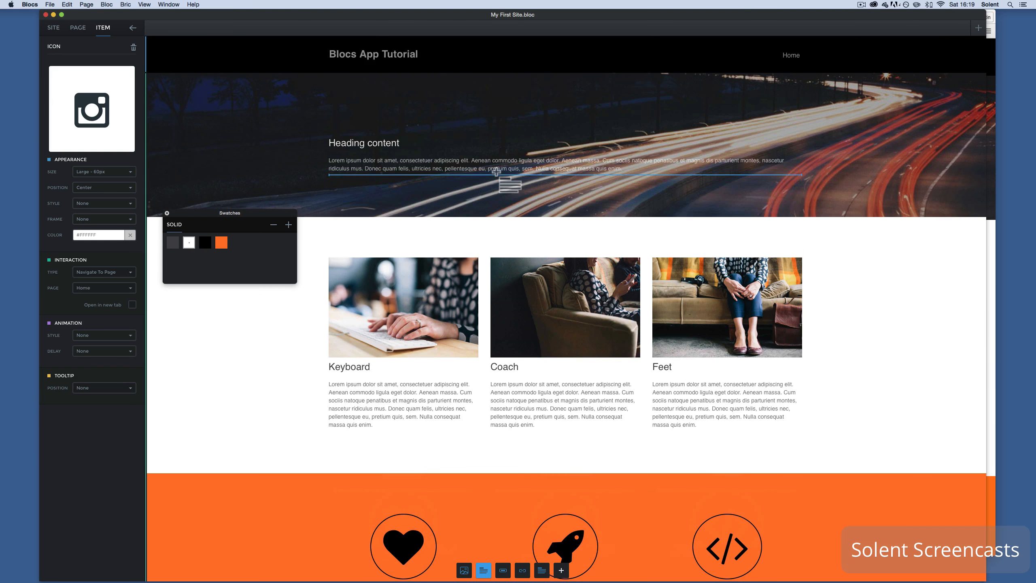
mouse_move(240, 87)
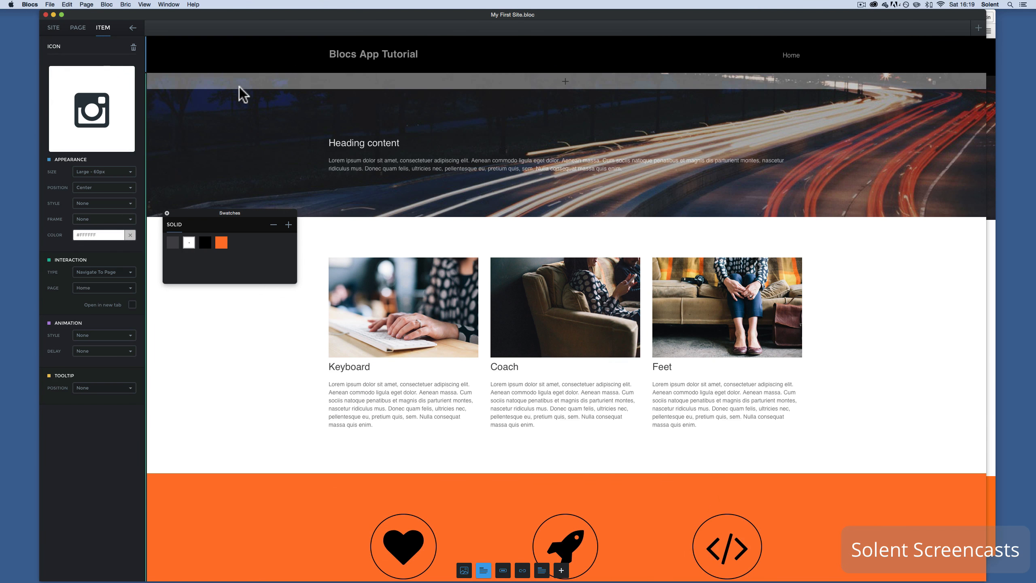
scroll(240, 87, down, 2)
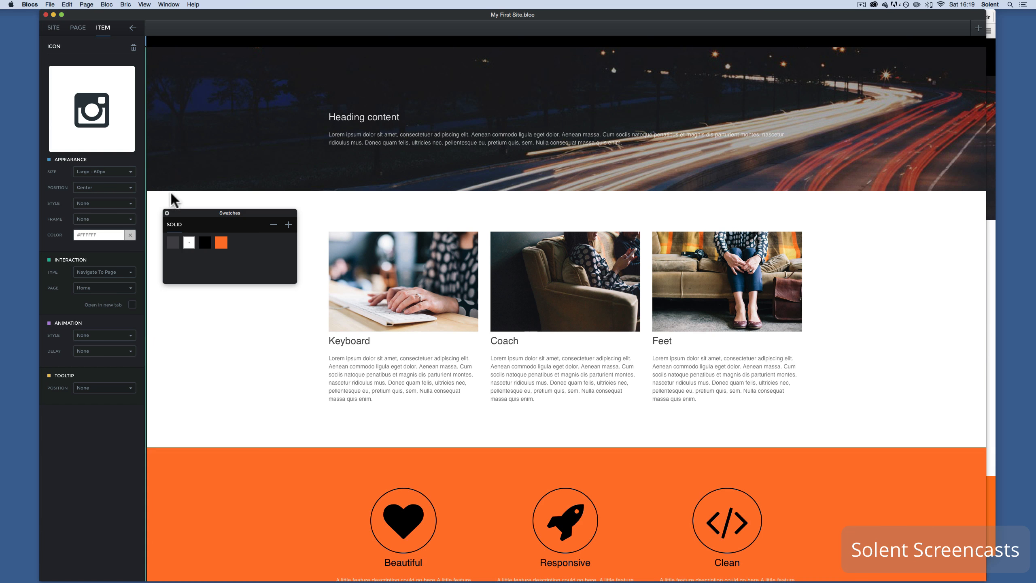
click(251, 147)
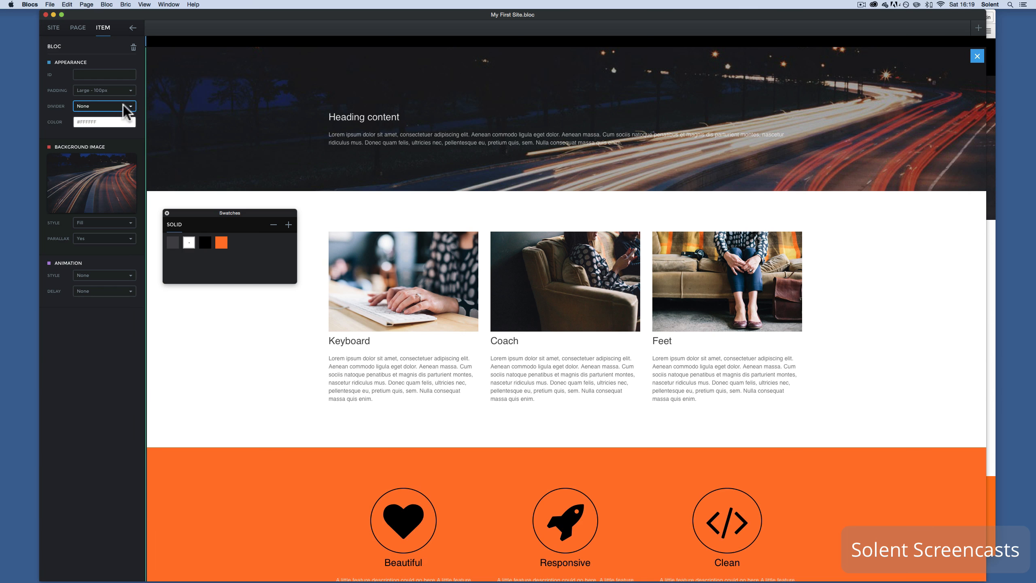
click(126, 90)
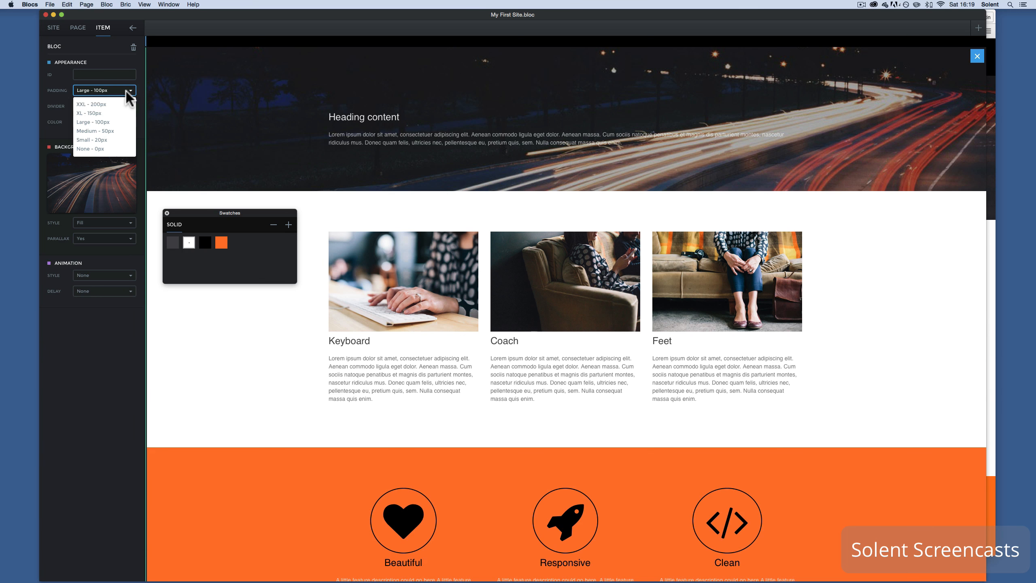
click(106, 104)
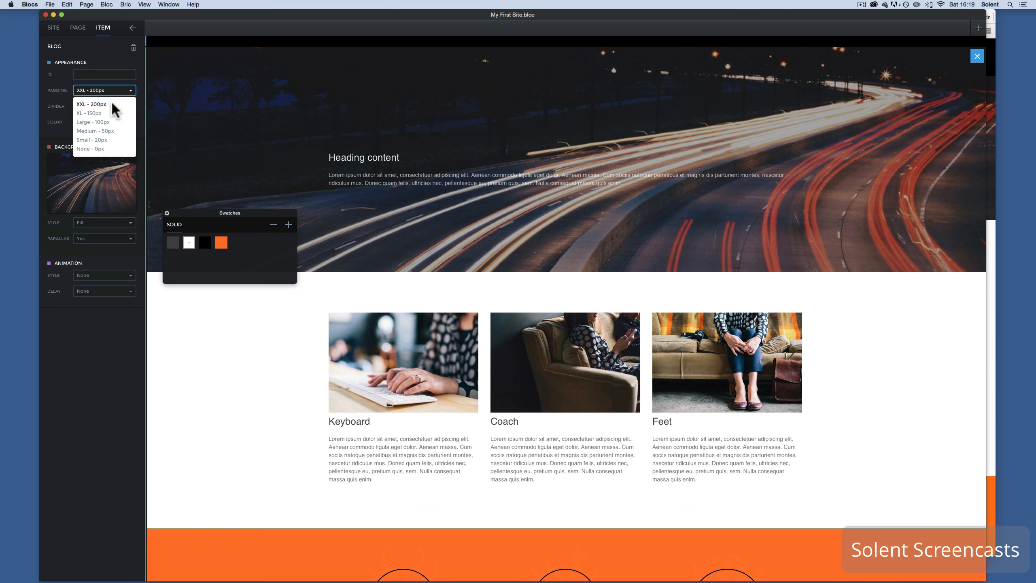
Save the project with the heading bloc's padding at XXL - 200px and preview the page in the browser
click(112, 104)
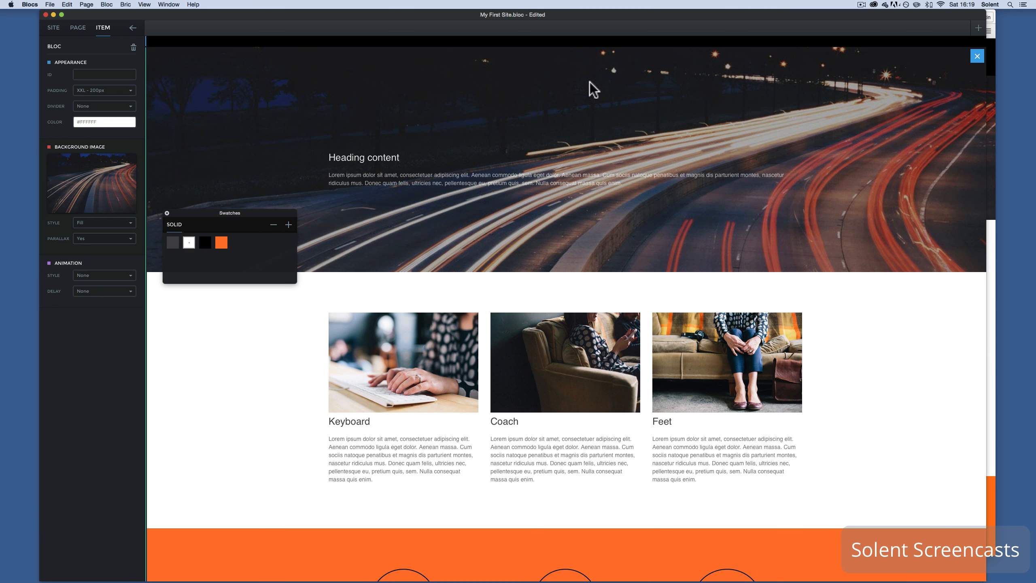
key(super+s)
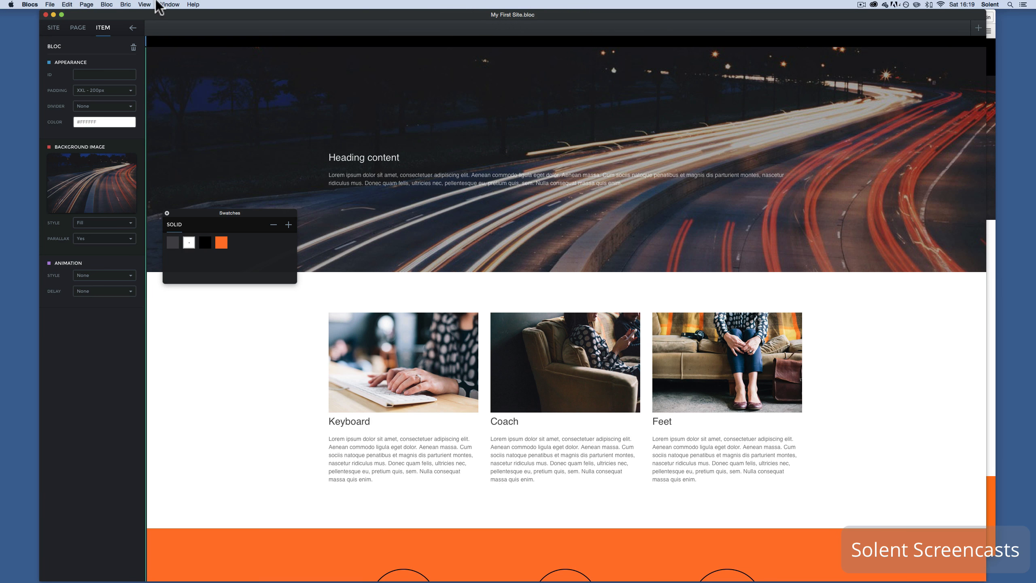
click(148, 6)
click(166, 45)
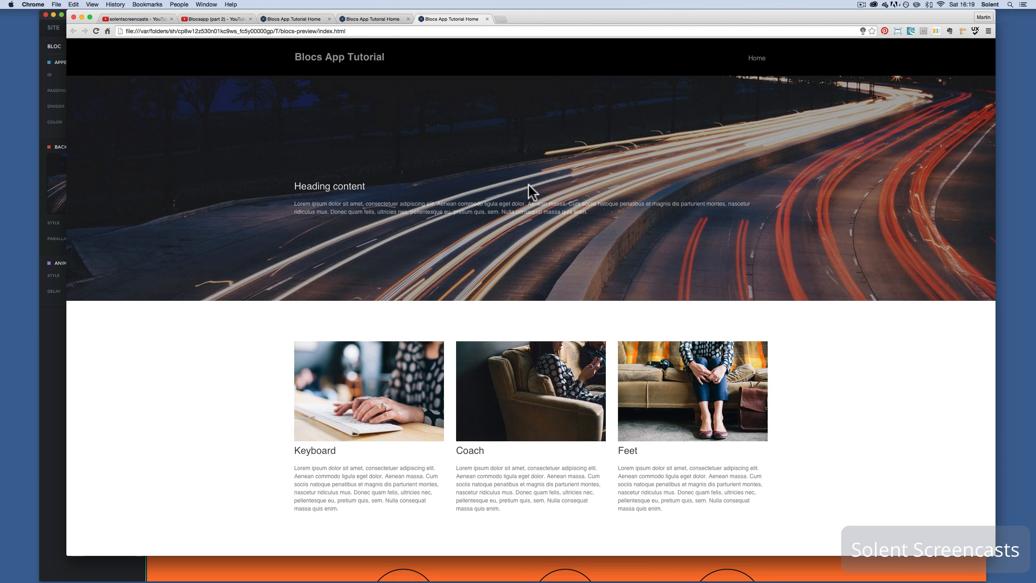
scroll(529, 184, down, 2)
scroll(528, 185, up, 2)
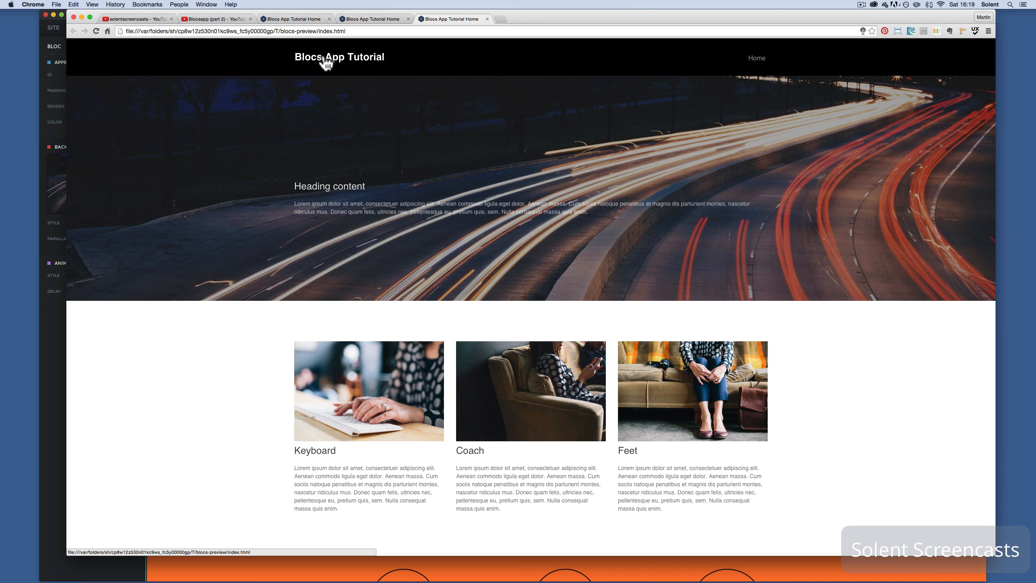
Switch back to Blocs, colour the Blocs App Tutorial logo text and the Home link white (#FFFFFF), and save the project
click(48, 81)
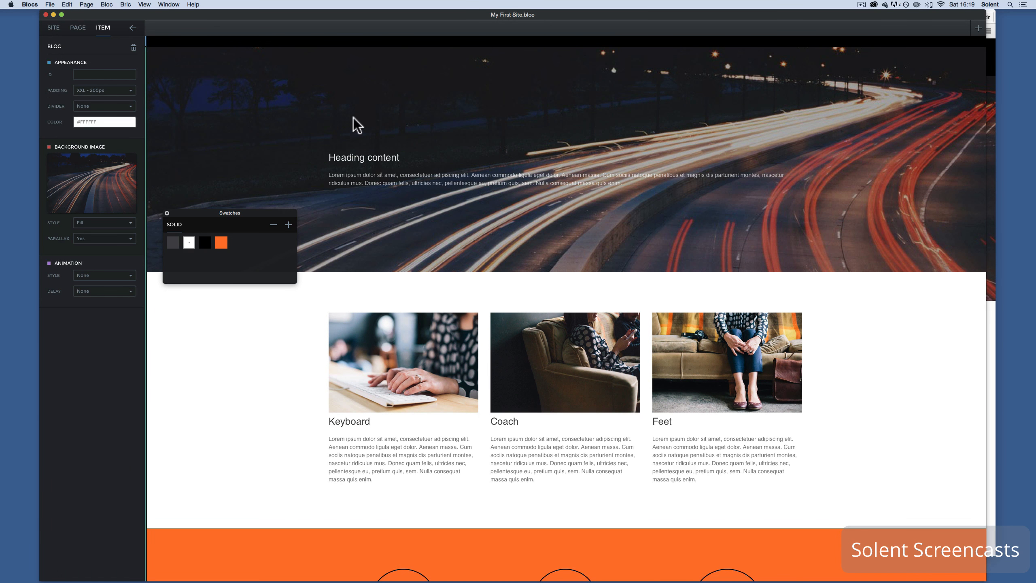
scroll(355, 120, up, 2)
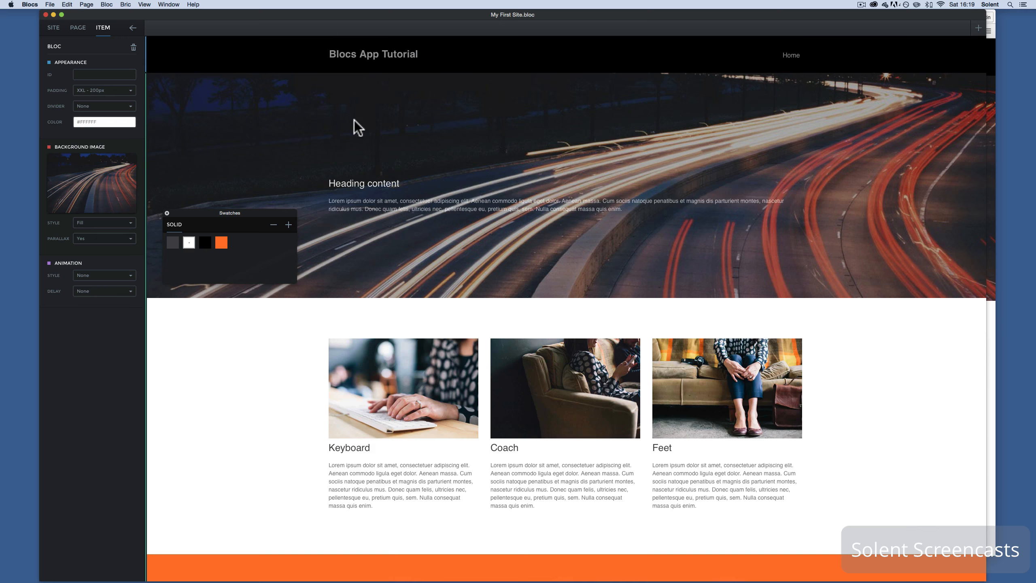
click(363, 56)
click(190, 242)
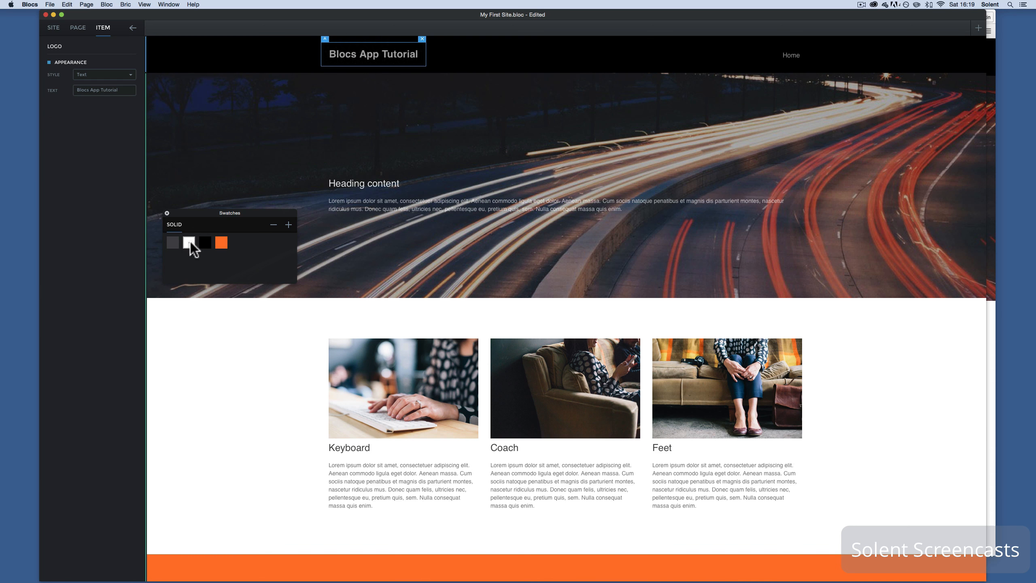
click(789, 55)
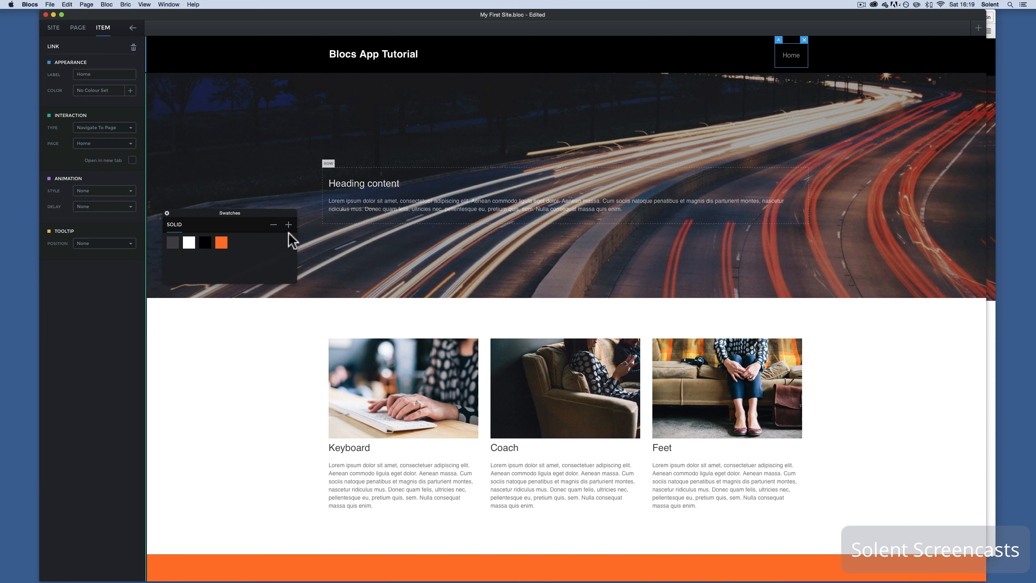
click(188, 243)
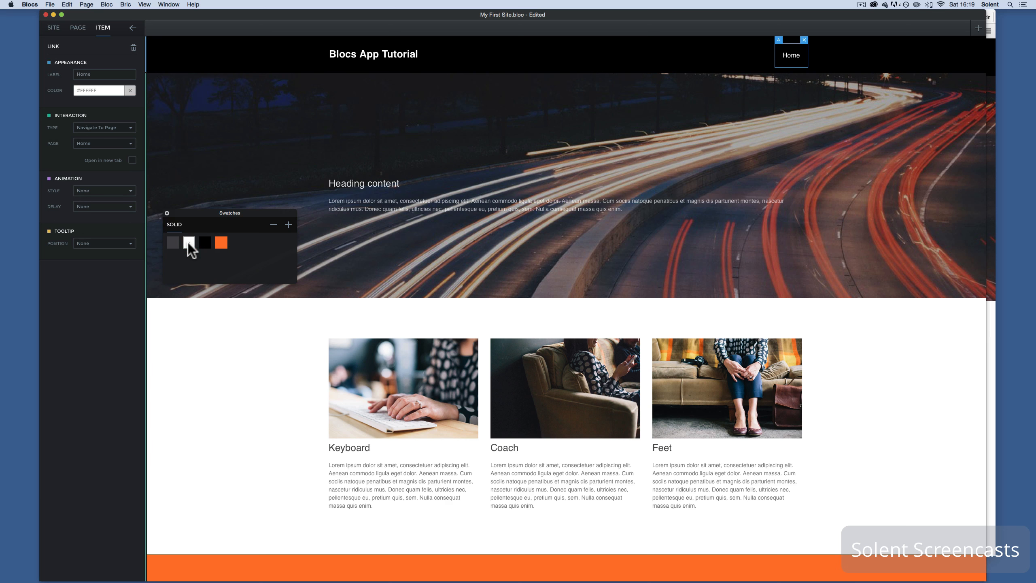
key(super+s)
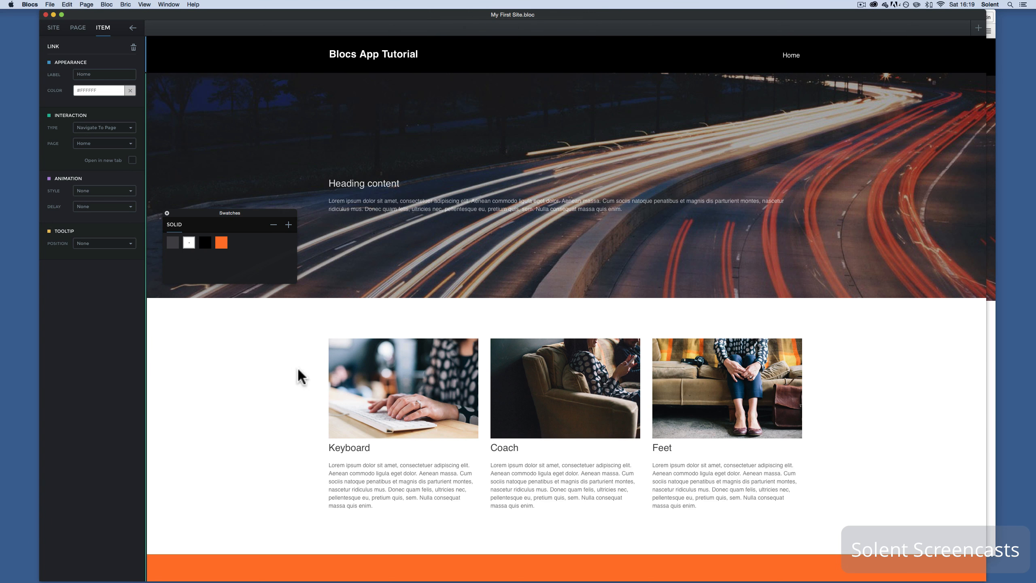
Set the interaction type of the Twitter icon in the black footer bloc to Navigate to URL
scroll(456, 308, down, 6)
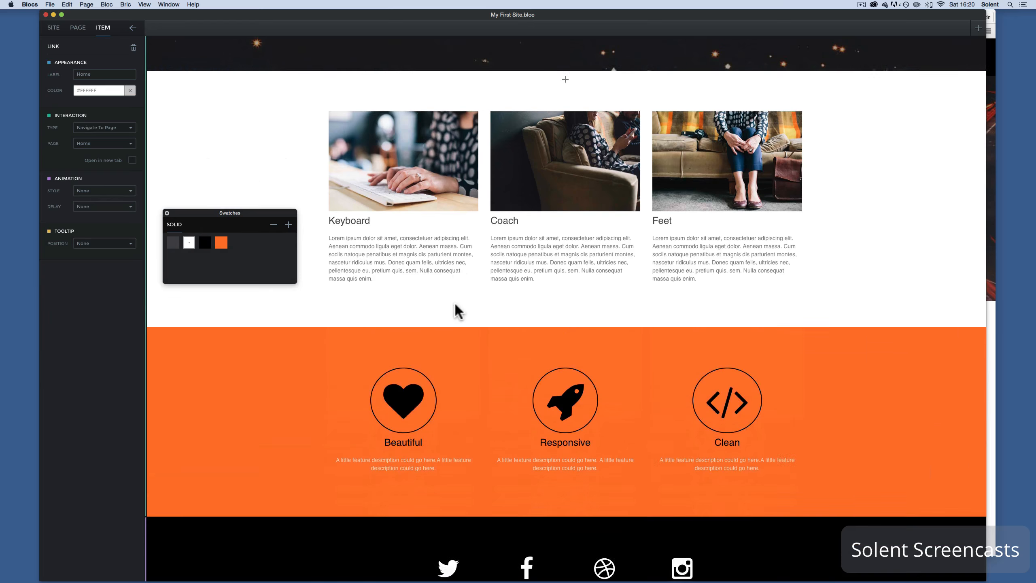
scroll(456, 308, up, 3)
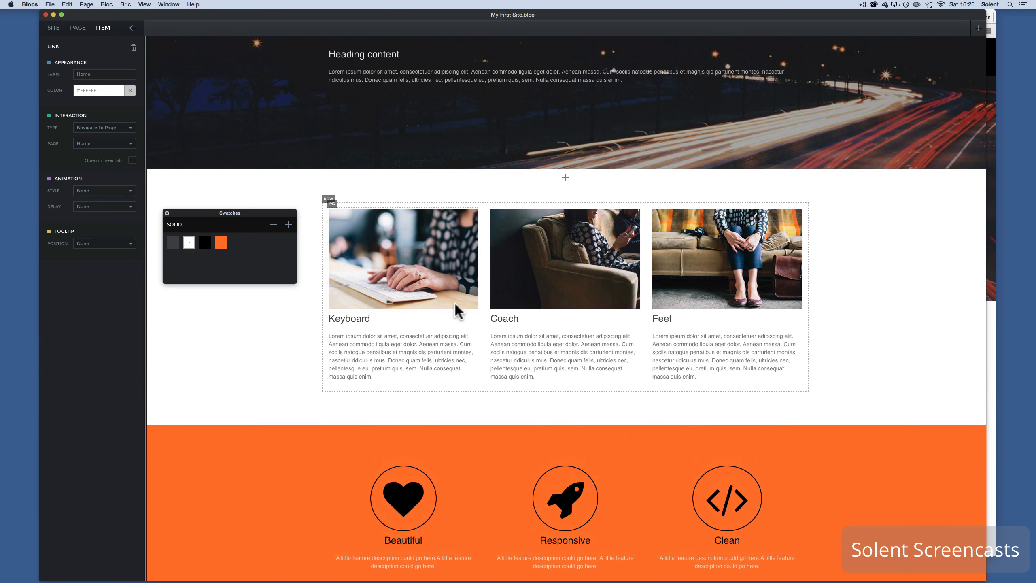
scroll(456, 308, down, 3)
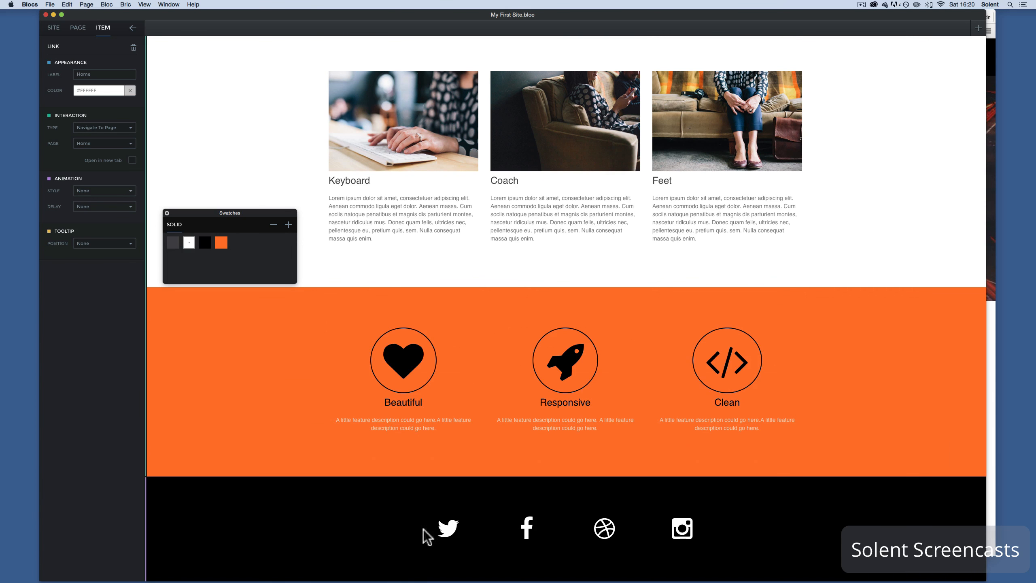
click(450, 529)
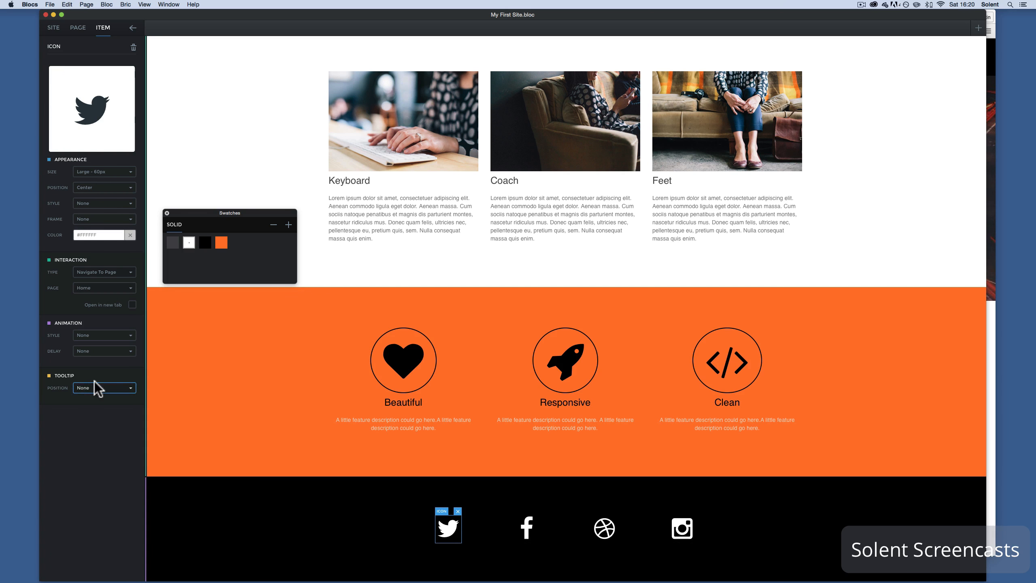
click(126, 273)
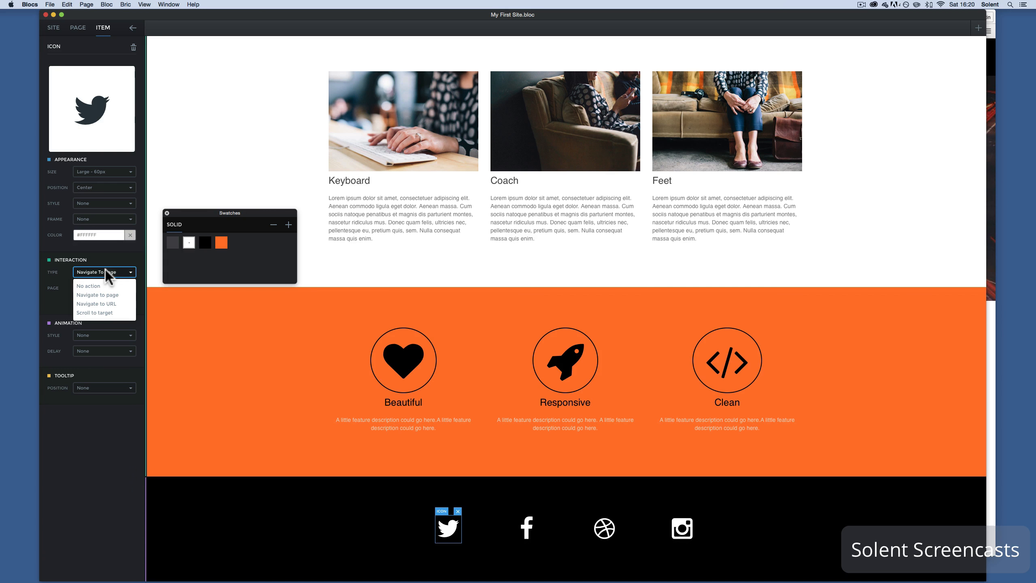
click(104, 302)
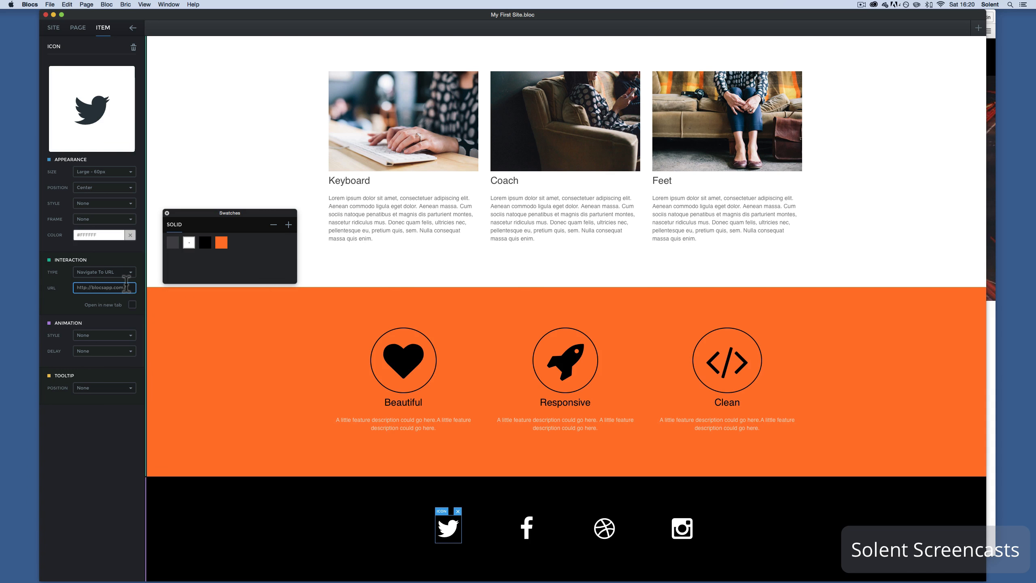
Replace the heart icon above Beautiful with the bomb icon from the Font Awesome set
click(403, 359)
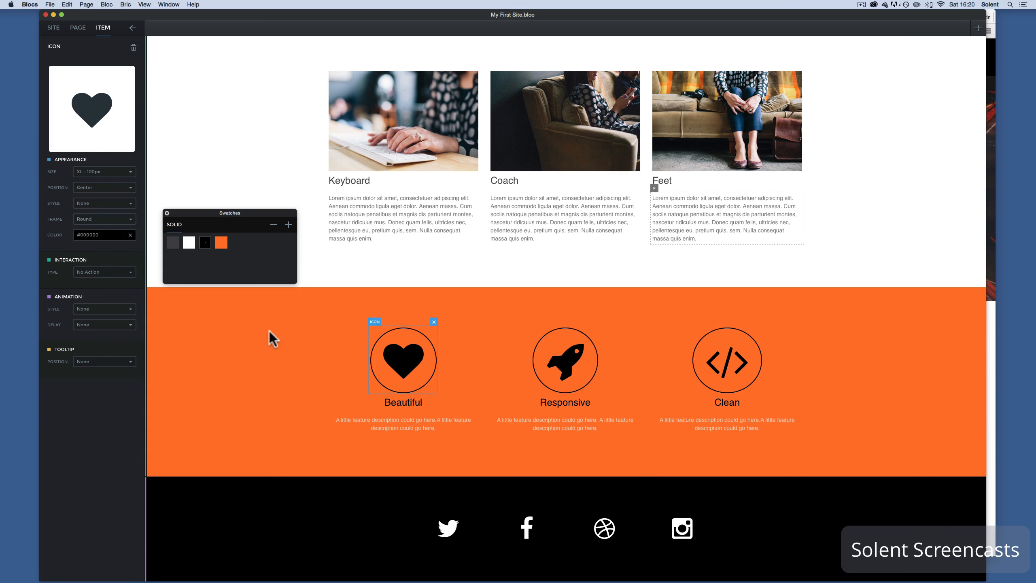
double_click(407, 368)
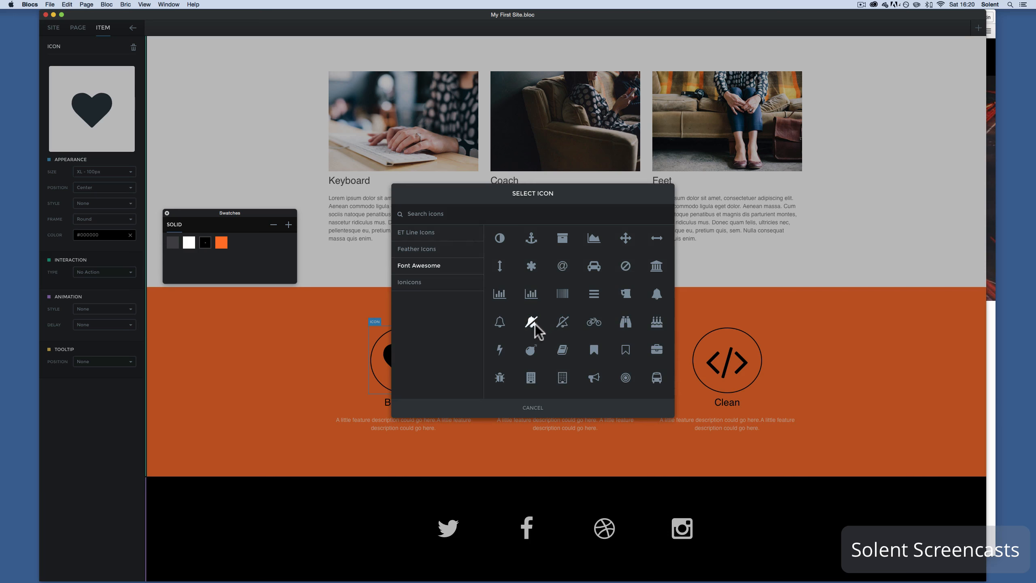
click(532, 351)
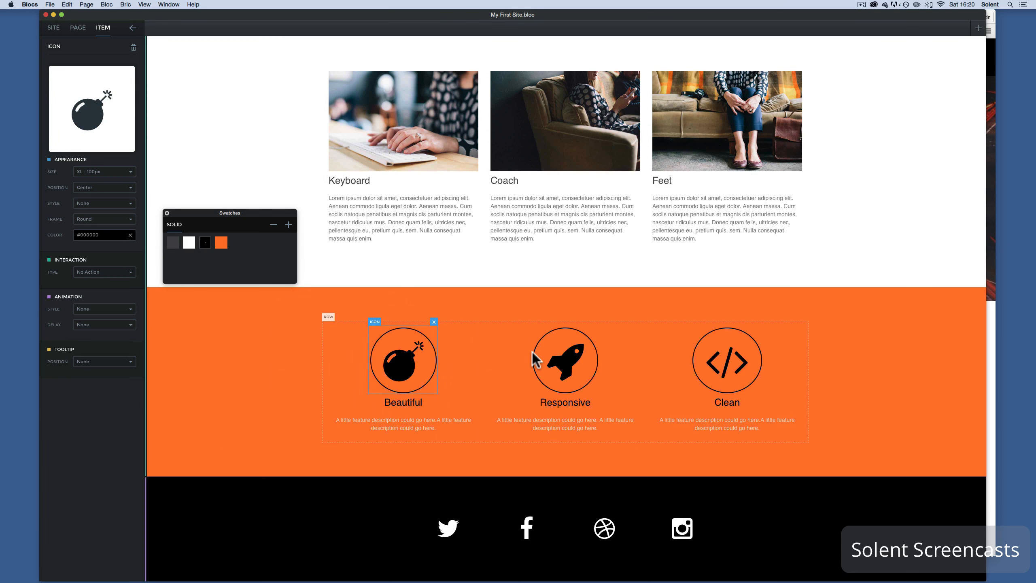
Replace the rocket icon above Responsive with the Font Awesome bicycle icon and save the project
click(565, 362)
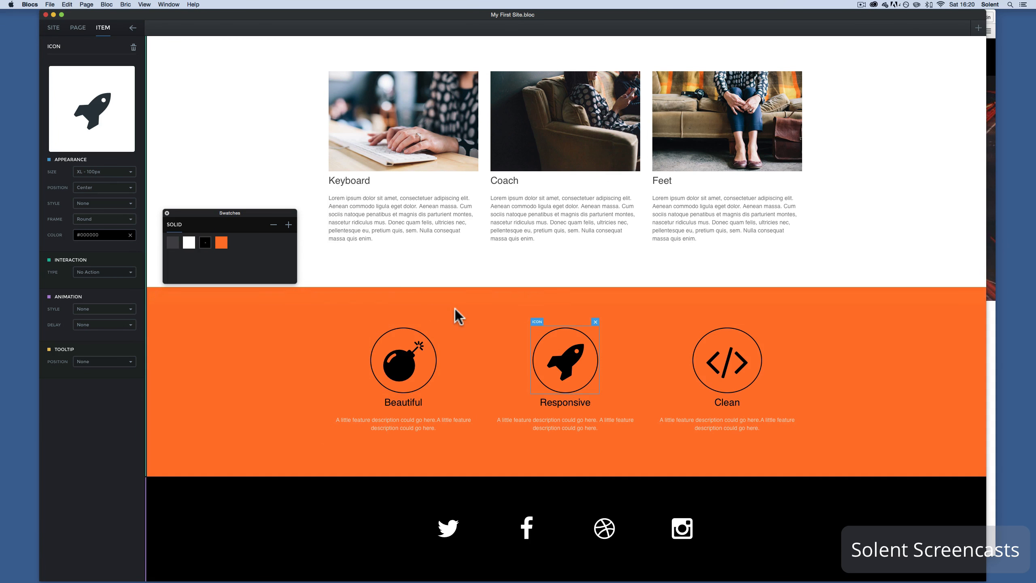
double_click(548, 356)
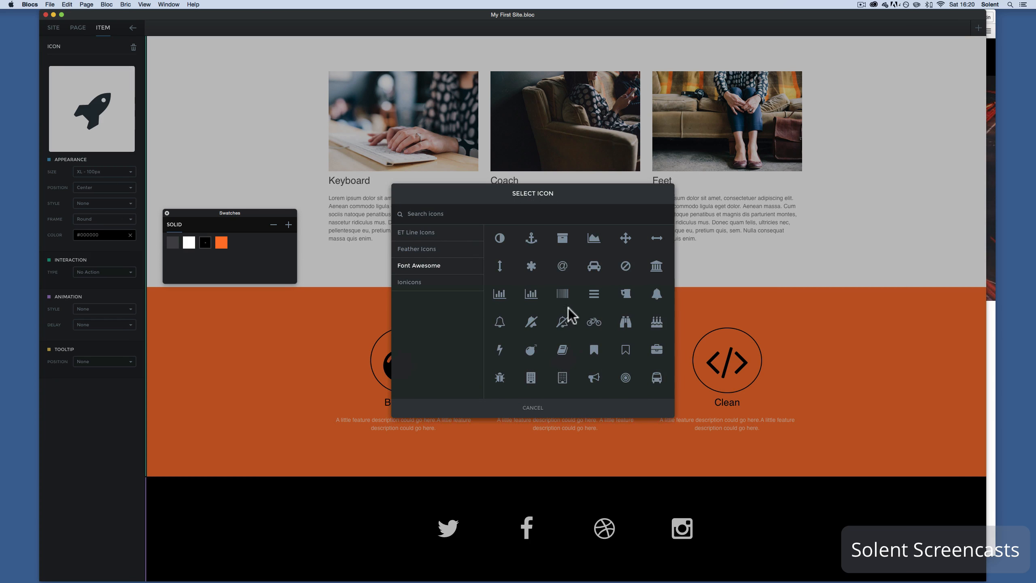
click(593, 323)
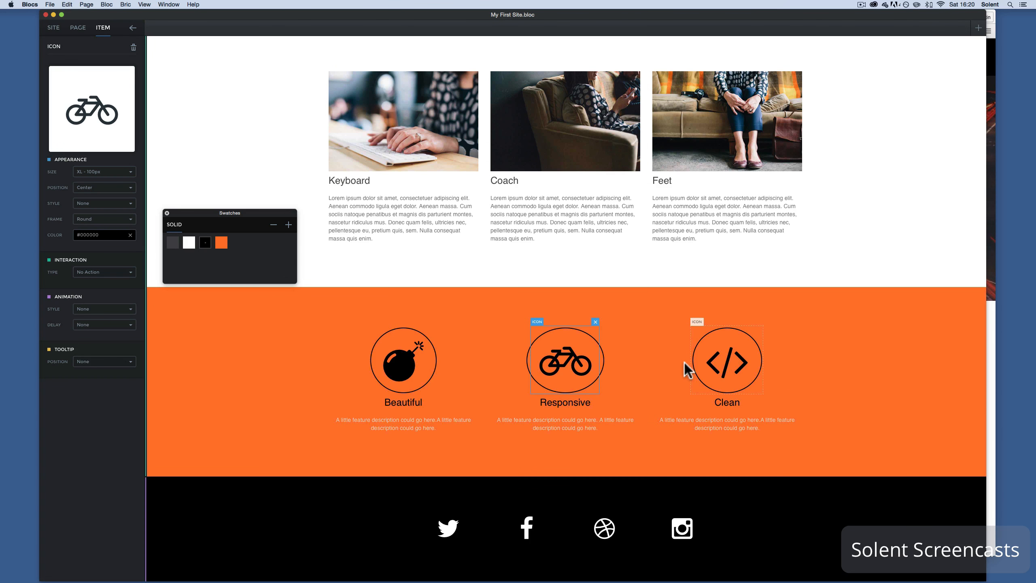
key(super+s)
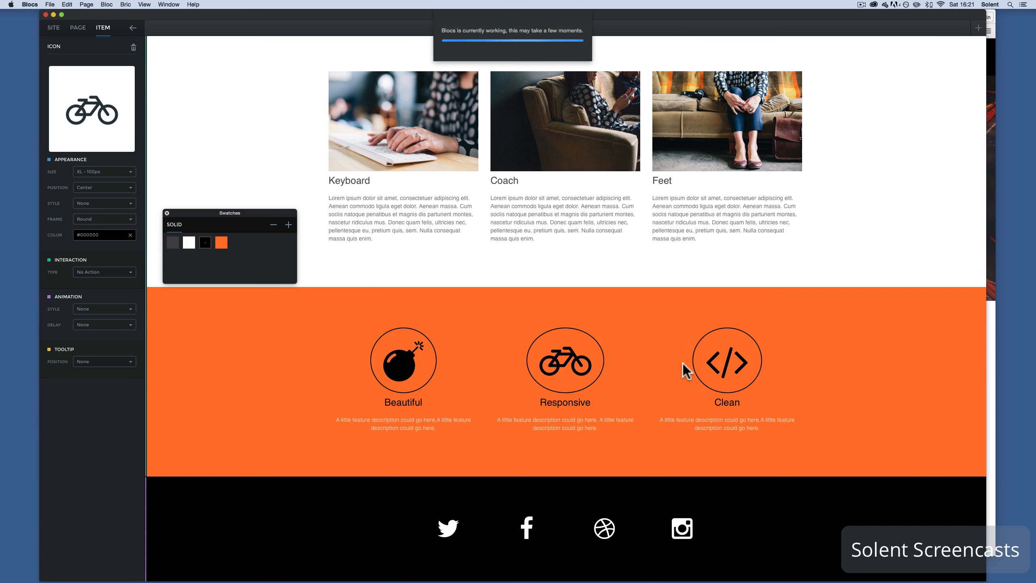
Create a new blank page named About
scroll(658, 360, up, 10)
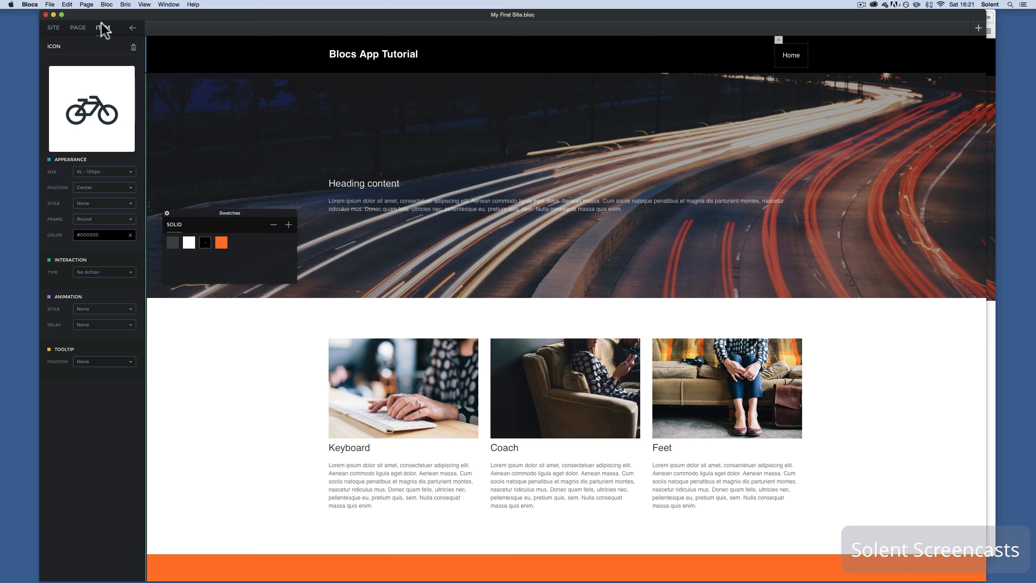
click(88, 4)
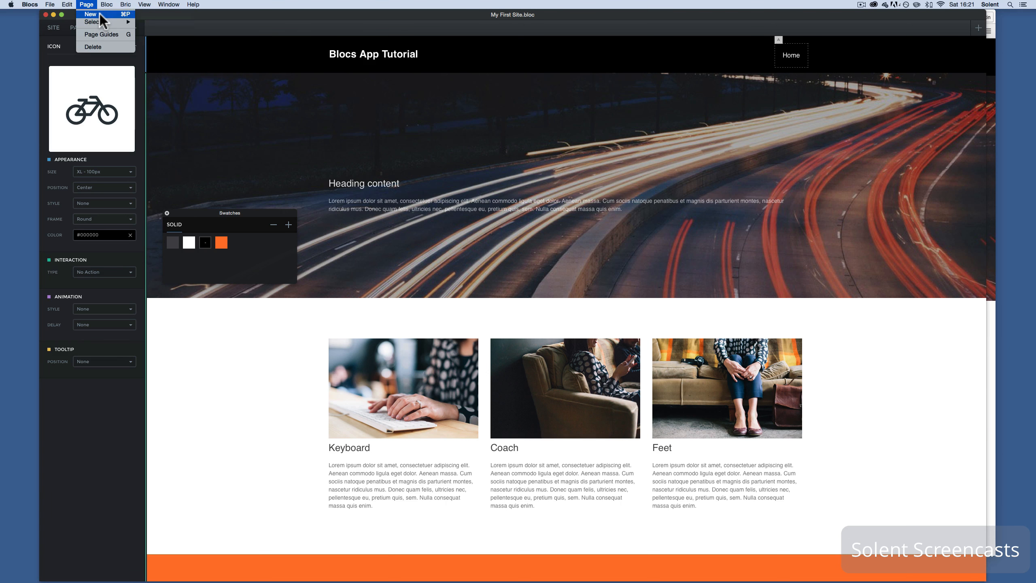
click(100, 15)
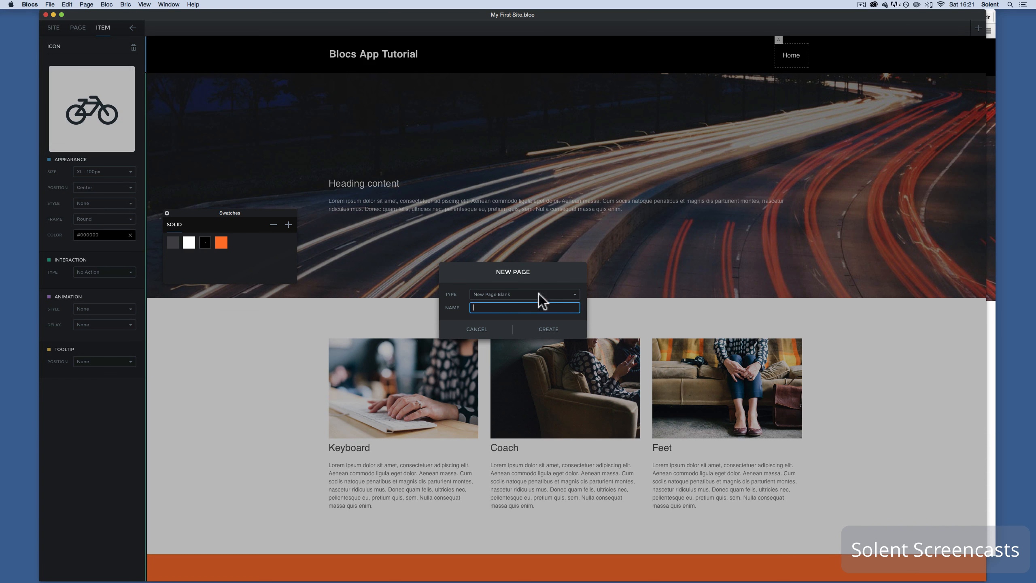
click(521, 297)
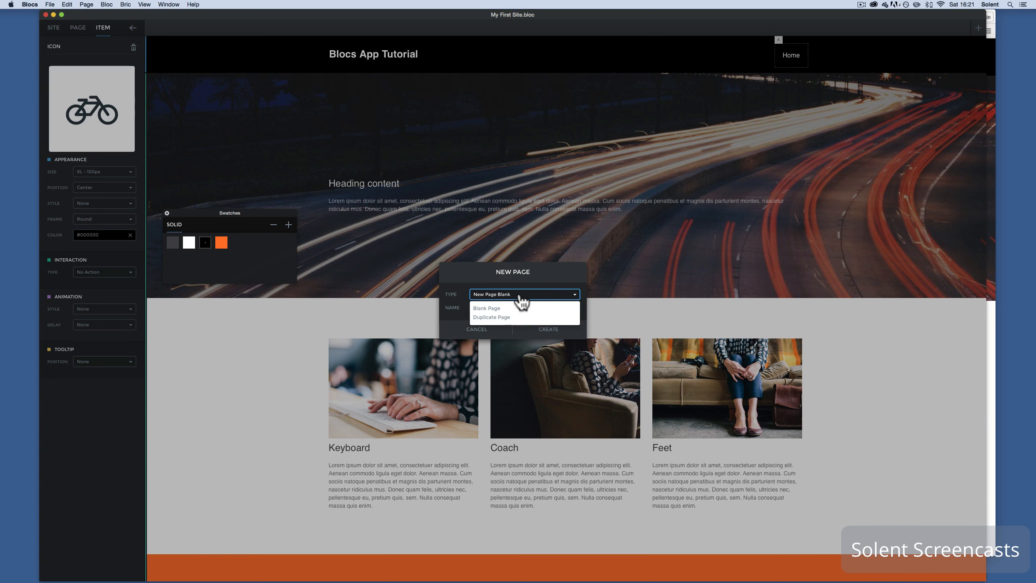
click(470, 285)
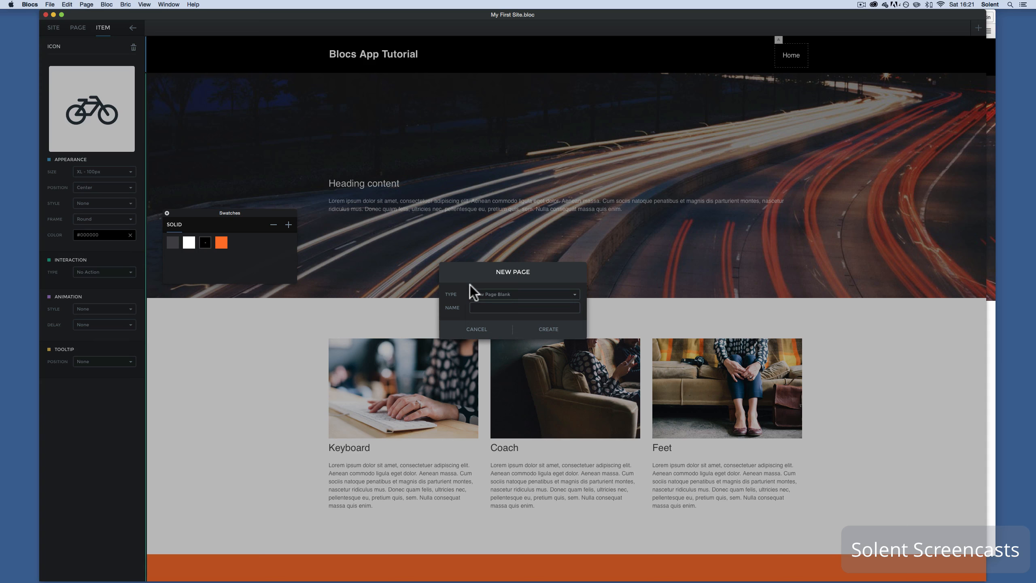
click(489, 309)
click(553, 332)
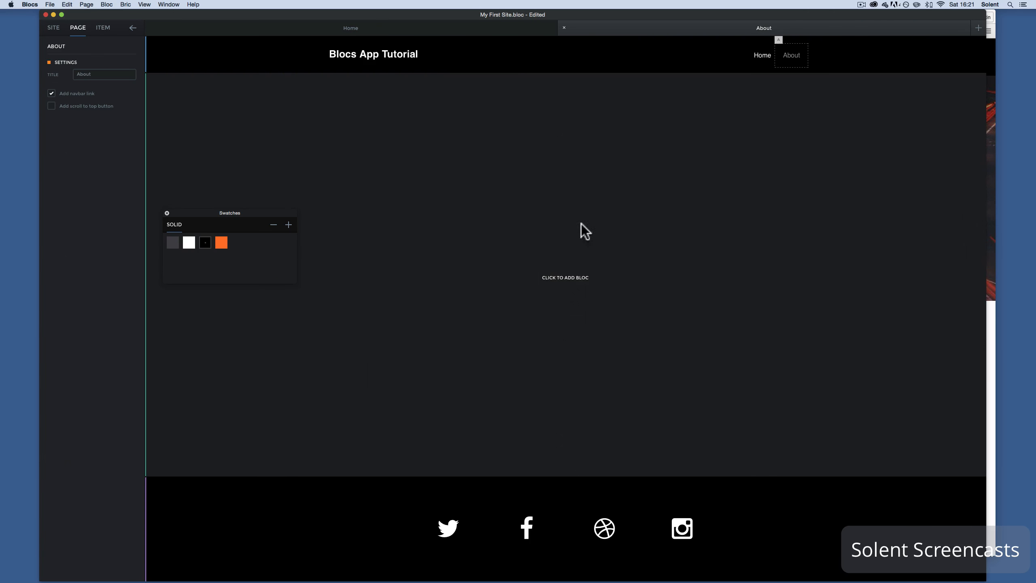
Colour the About navigation link white (#FFFFFF), check it on the Home page, and return to the About page
click(789, 57)
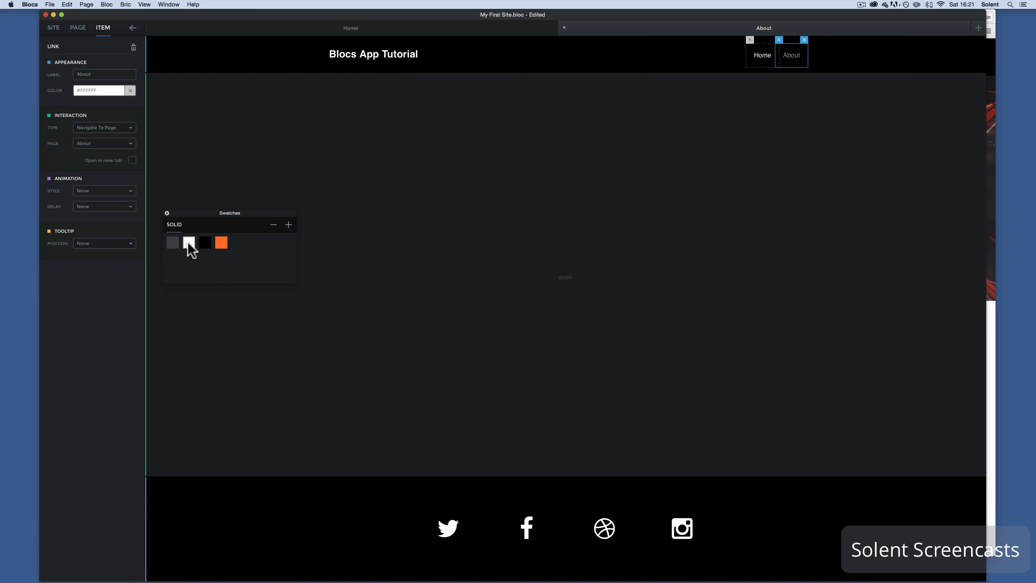
double_click(189, 243)
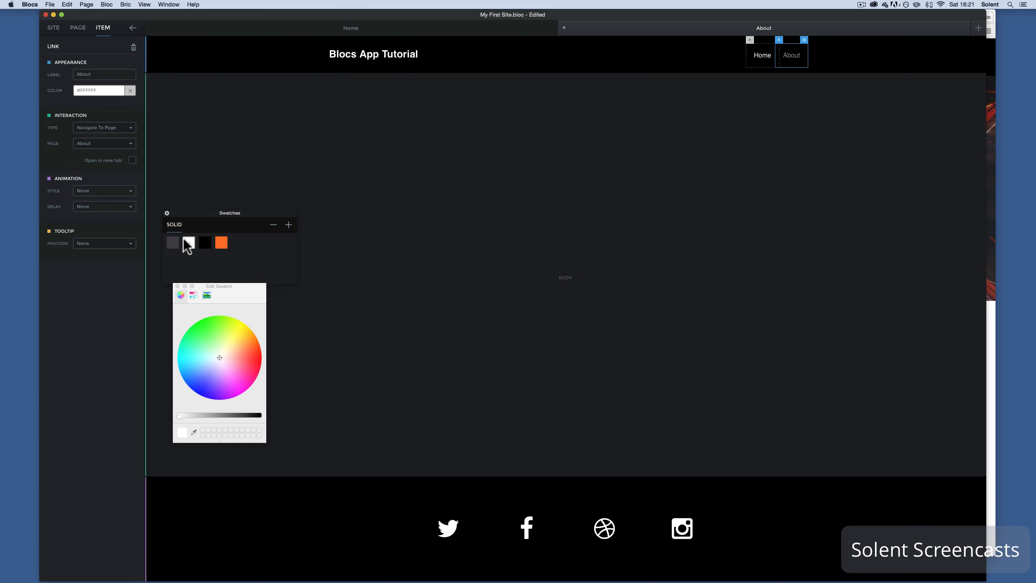
click(177, 286)
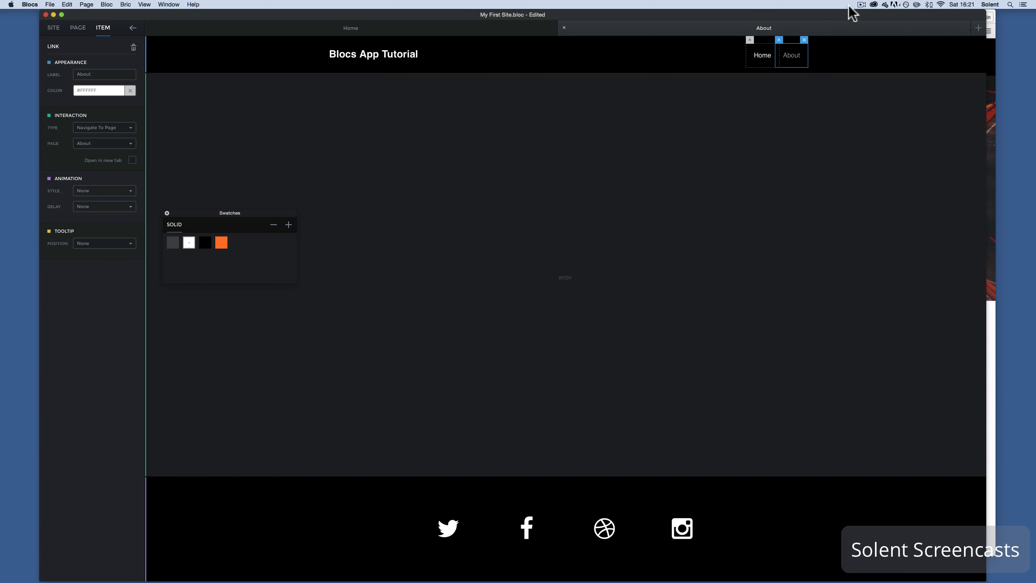
click(876, 48)
click(796, 61)
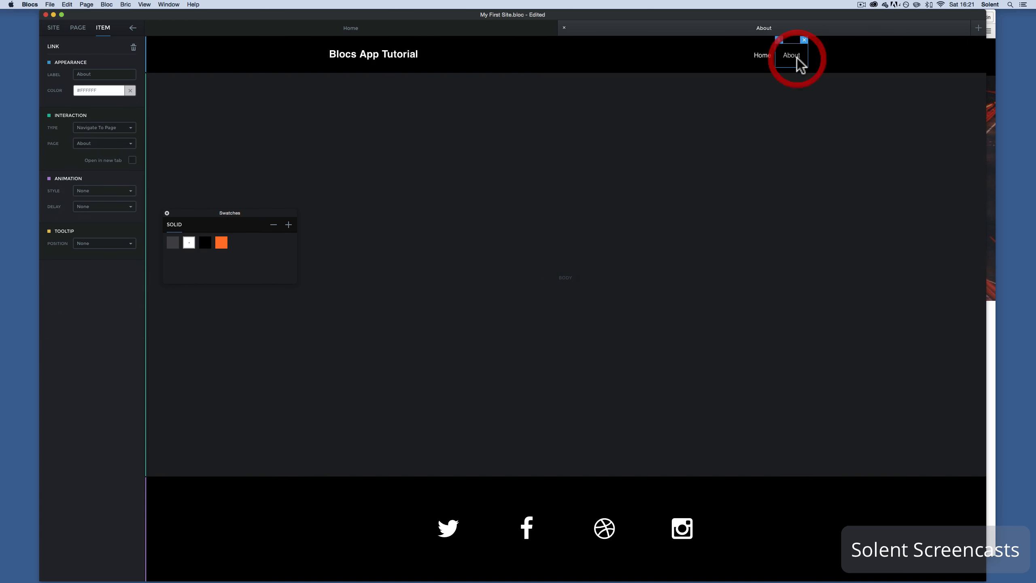
click(389, 30)
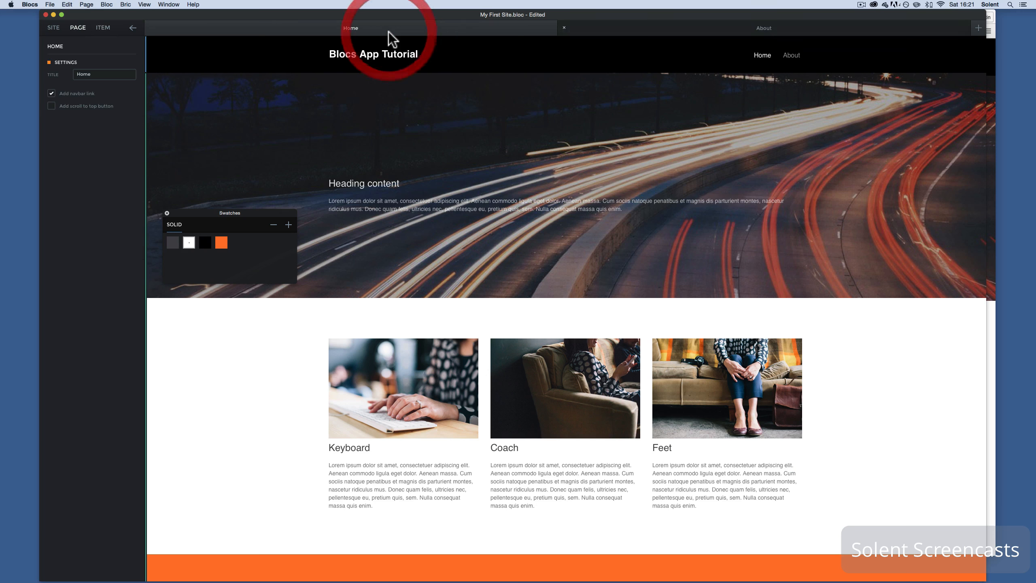
click(690, 25)
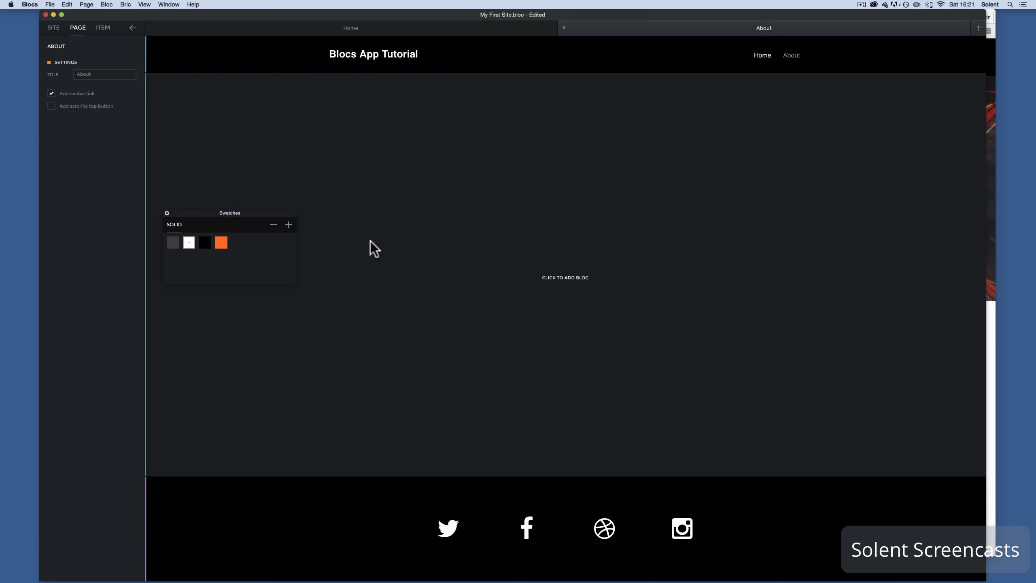
Check the Home page, return to the About page and add the structured bloc with a large image above a heading and text
click(374, 29)
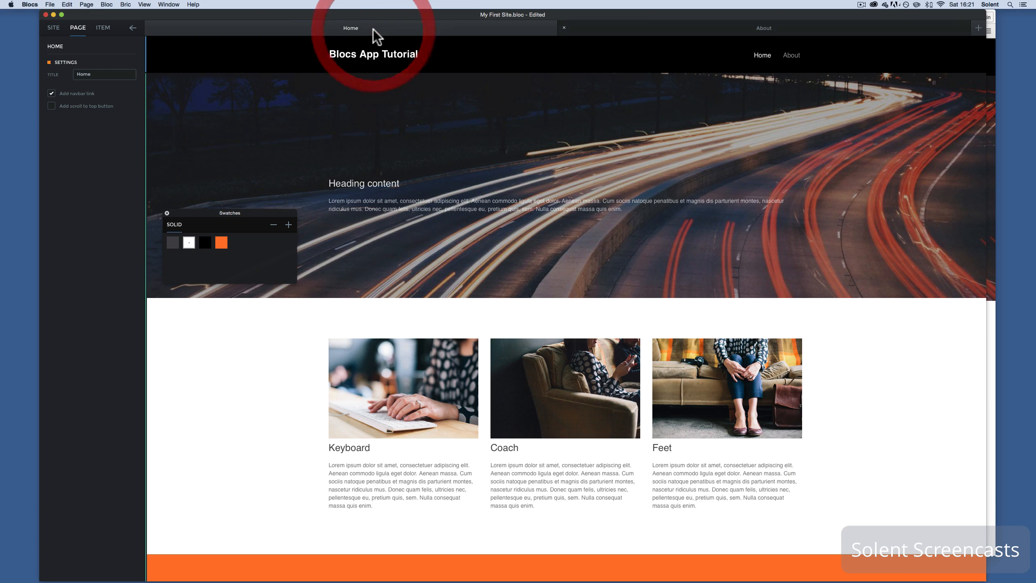
scroll(531, 214, down, 5)
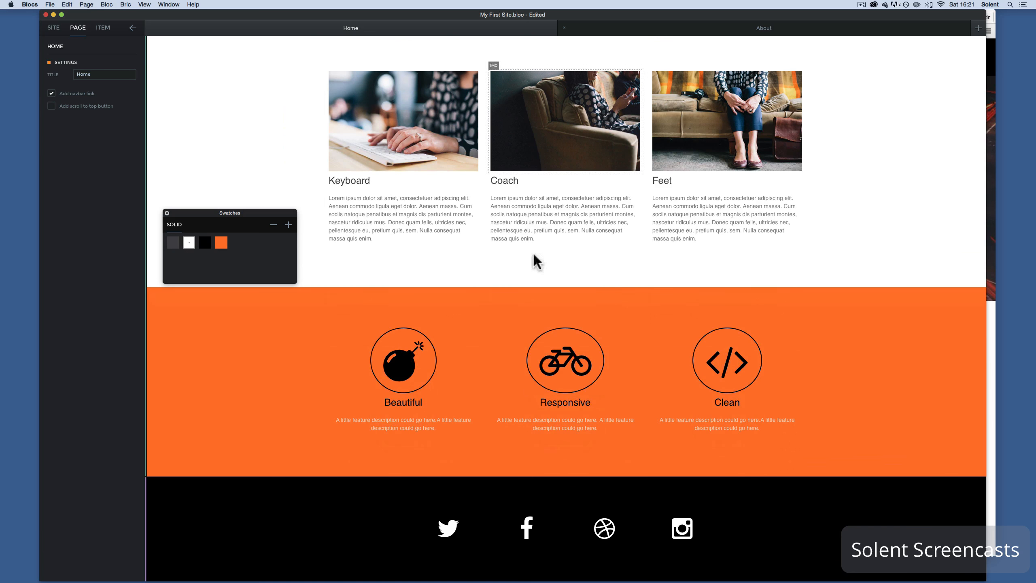
click(739, 28)
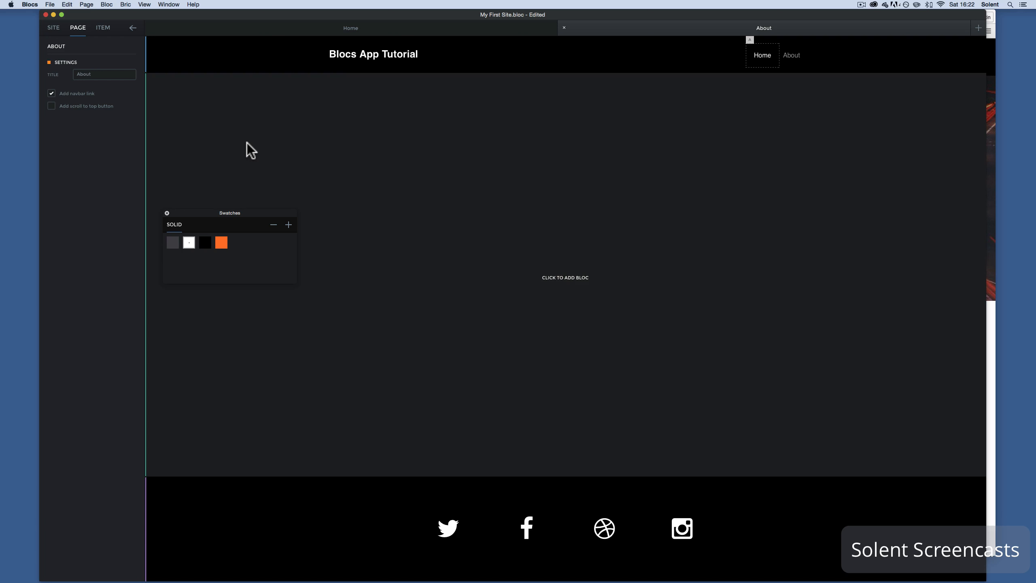
click(557, 280)
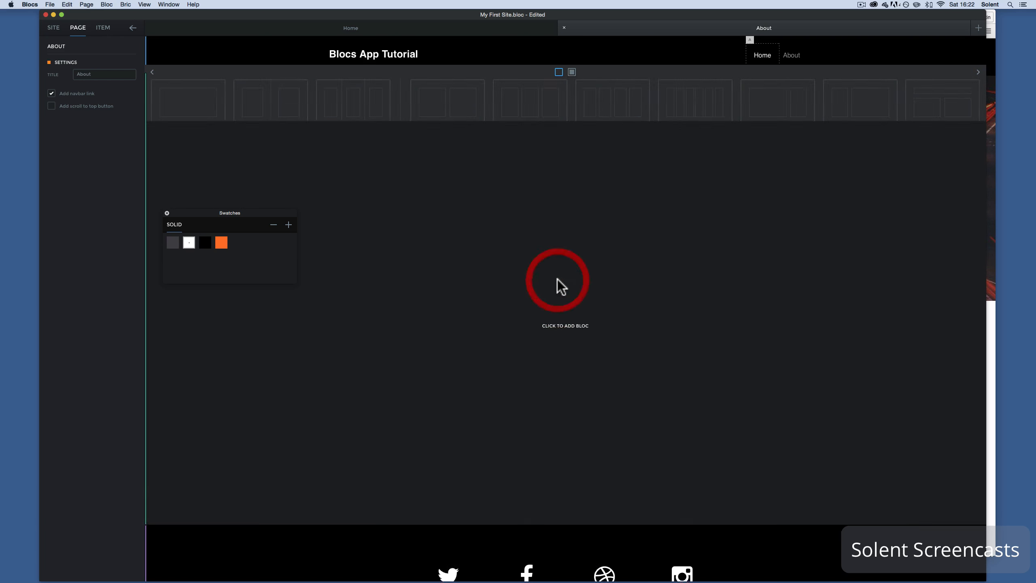
click(571, 72)
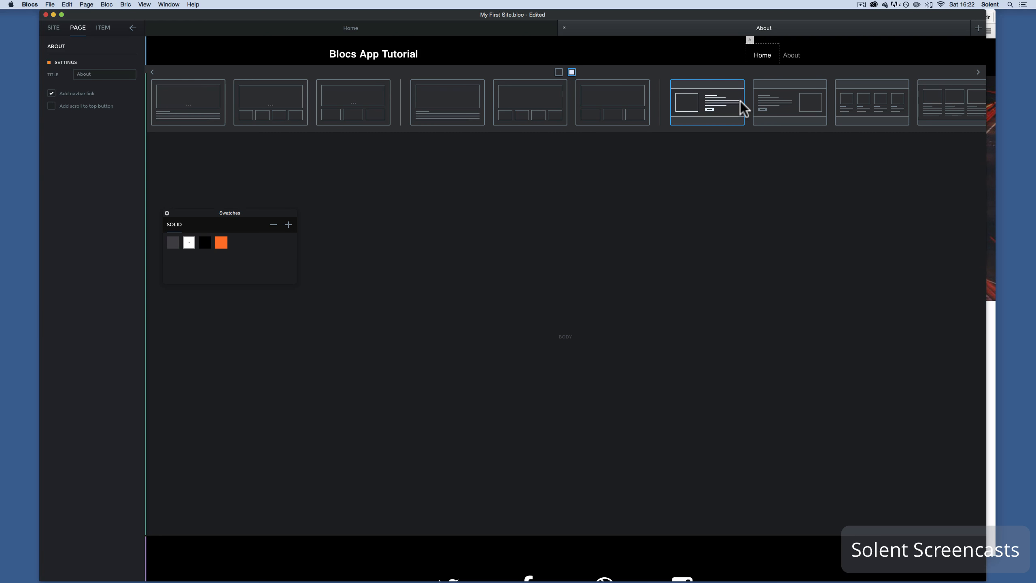
click(451, 100)
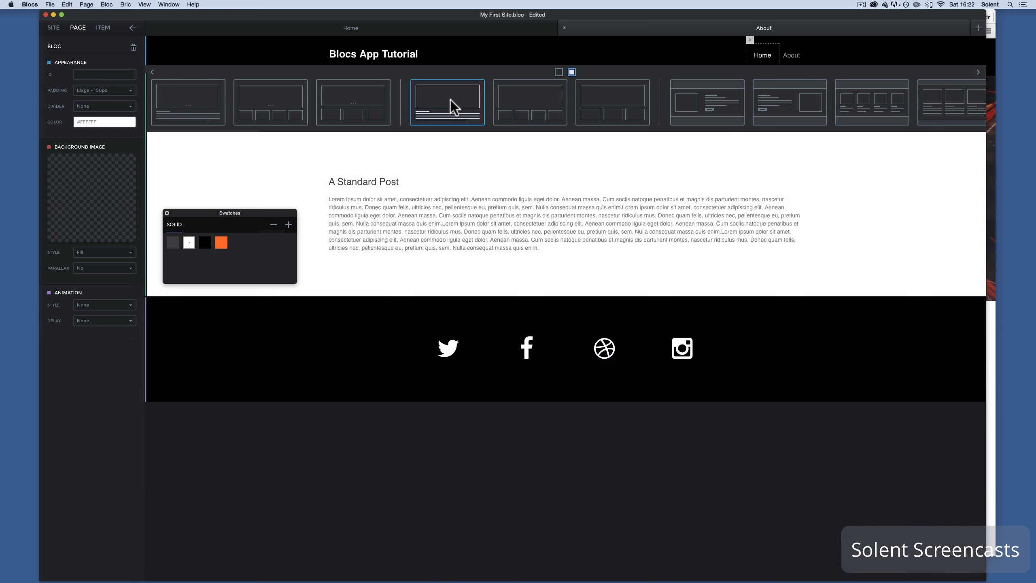
Replace the placeholder image above A Standard Post with the desk fan photo from the project assets
double_click(473, 280)
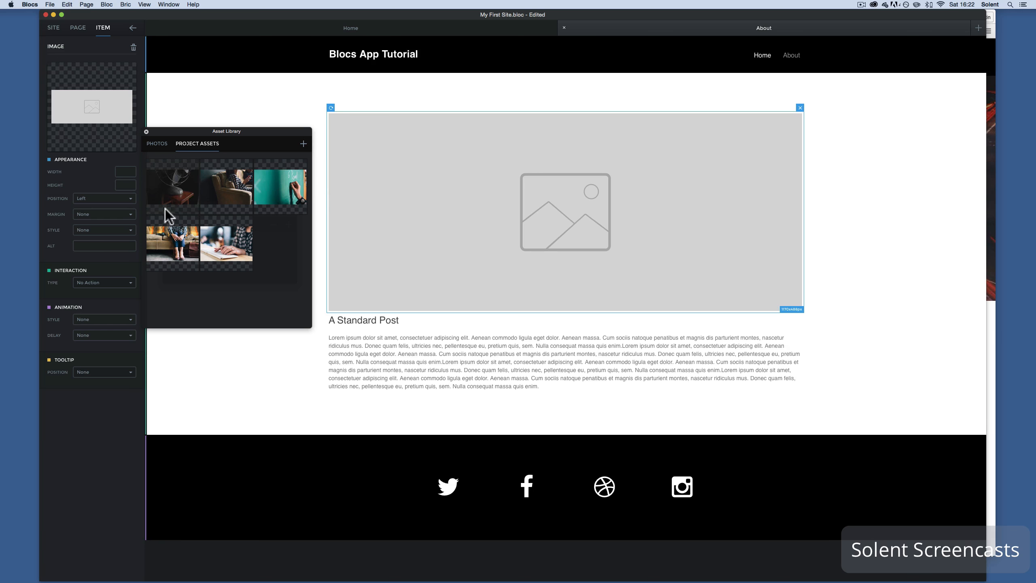
click(172, 196)
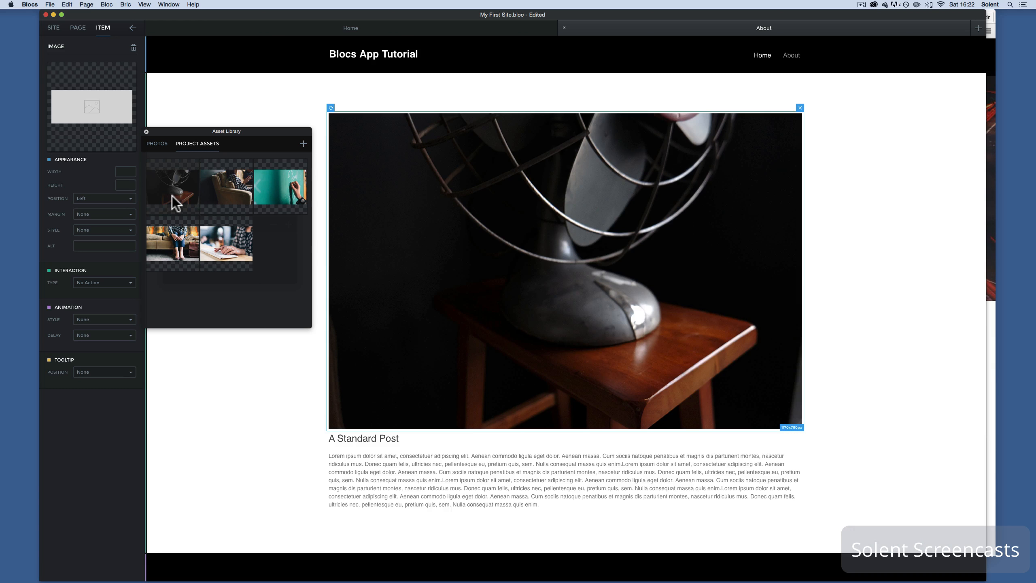
click(816, 228)
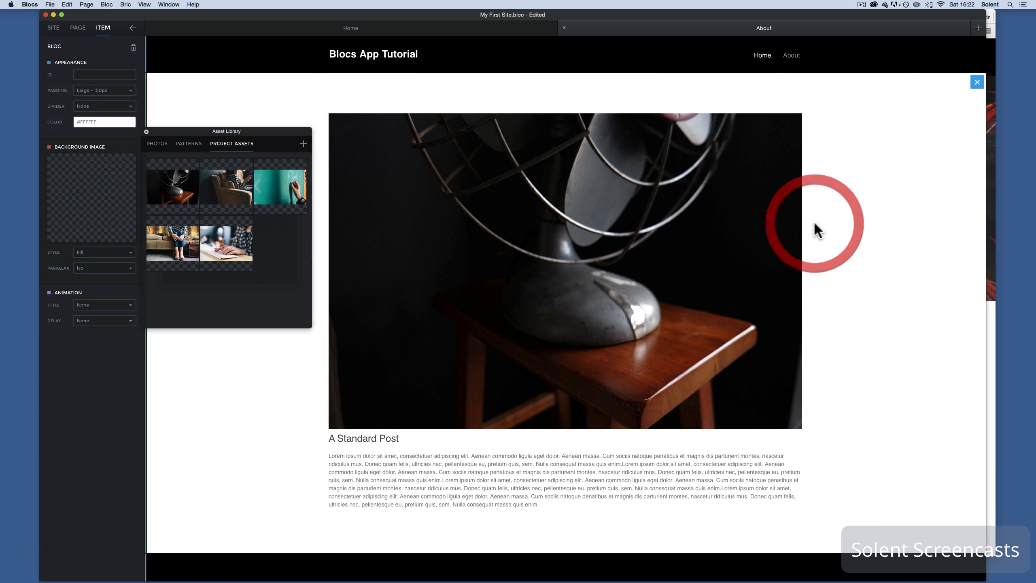
Close the Asset Library and Swatches windows and save the project
click(145, 131)
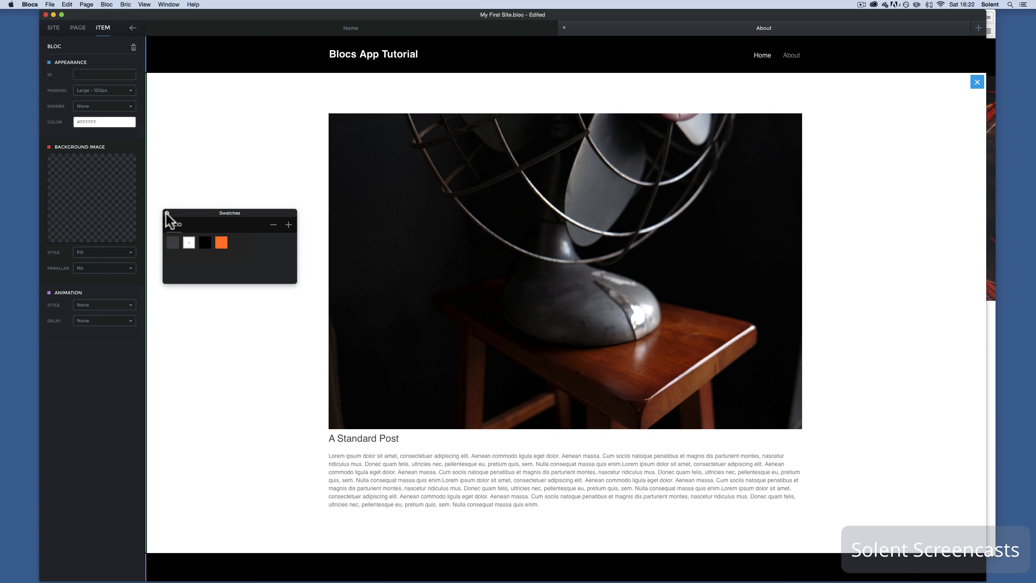
click(168, 213)
scroll(250, 240, down, 3)
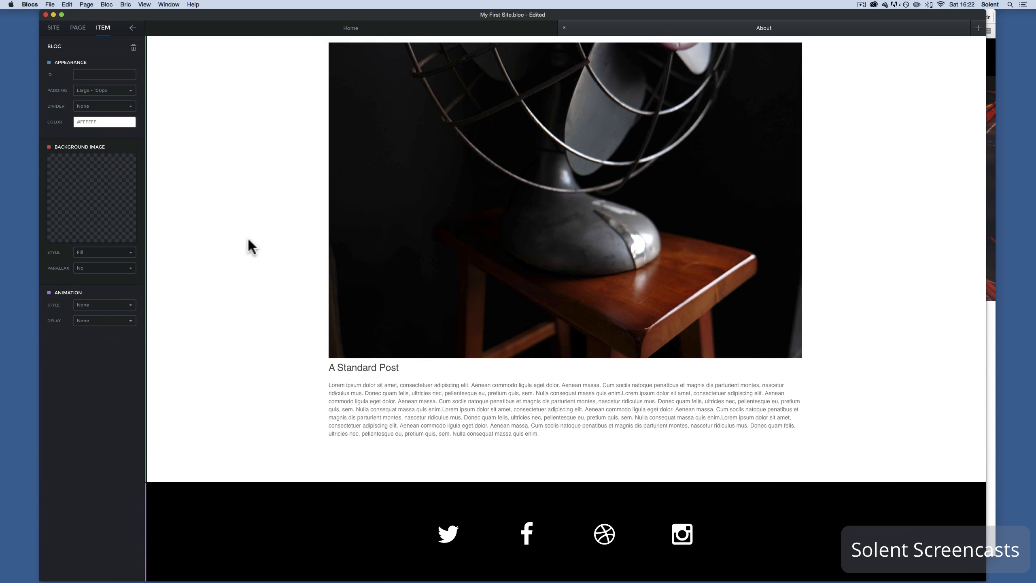
scroll(249, 241, up, 3)
key(super+s)
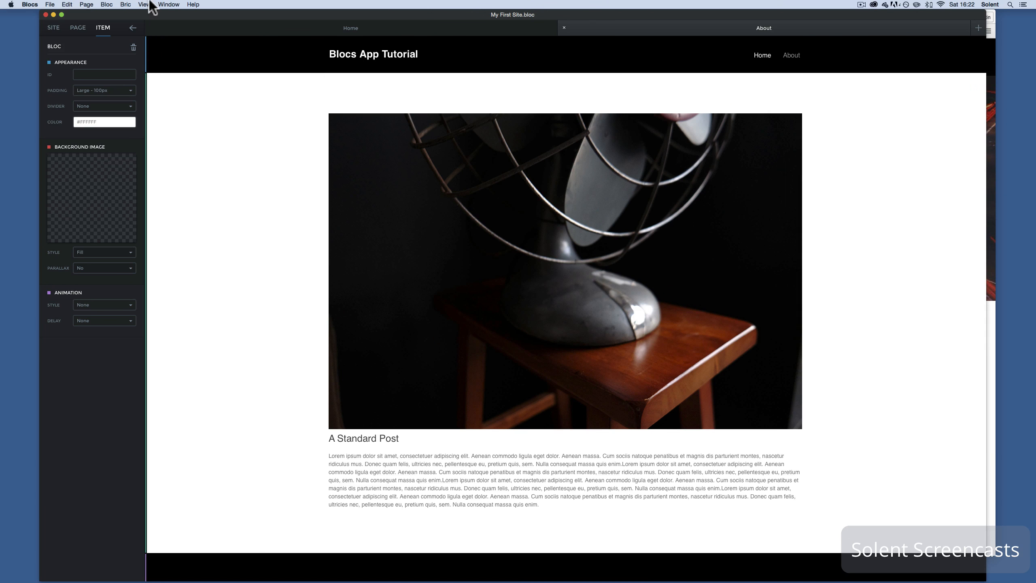
Preview the About page in Chrome and narrow the browser to phone width to check its responsive layout
click(170, 4)
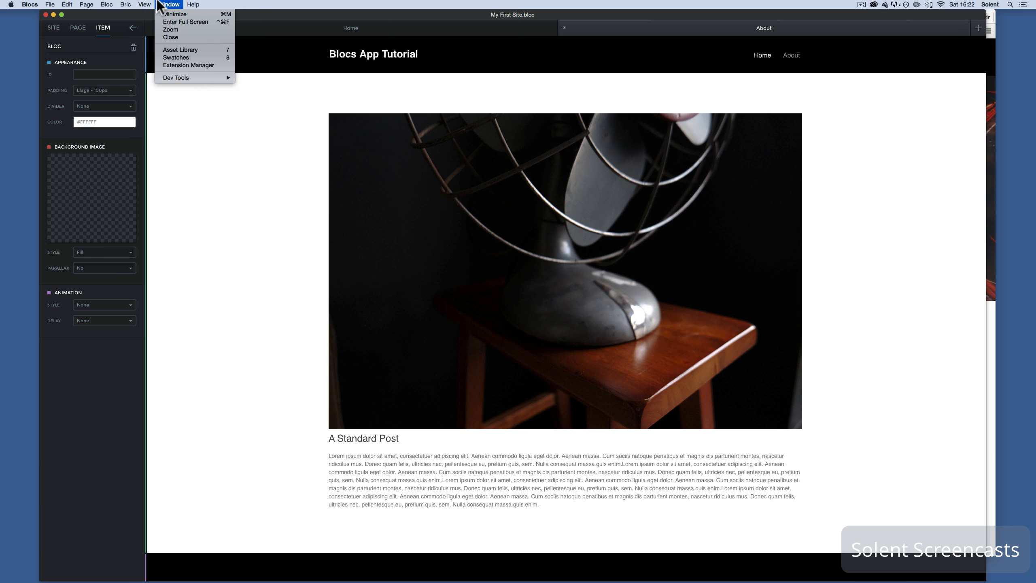
mouse_move(145, 4)
click(158, 47)
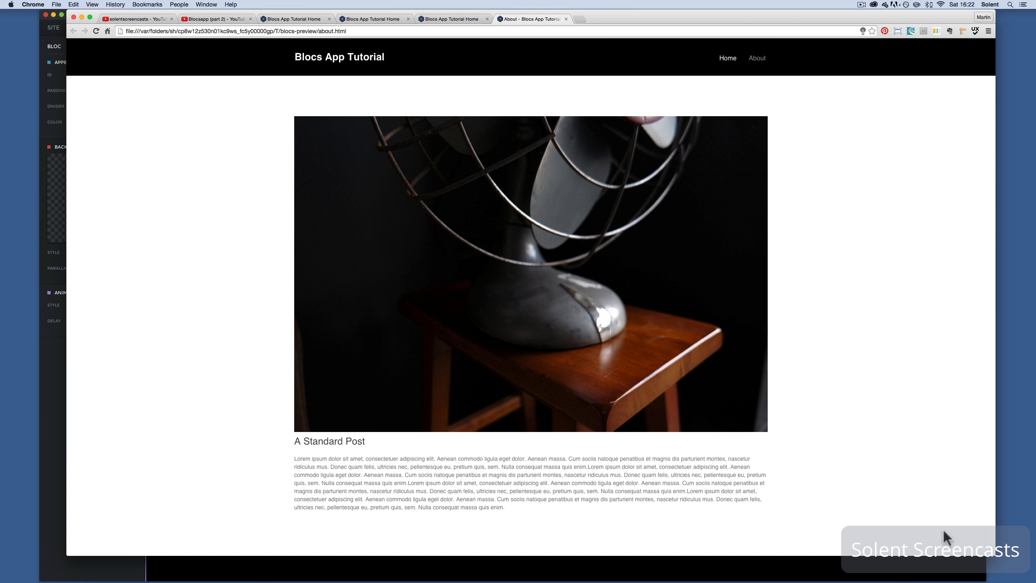
drag(995, 554, 244, 544)
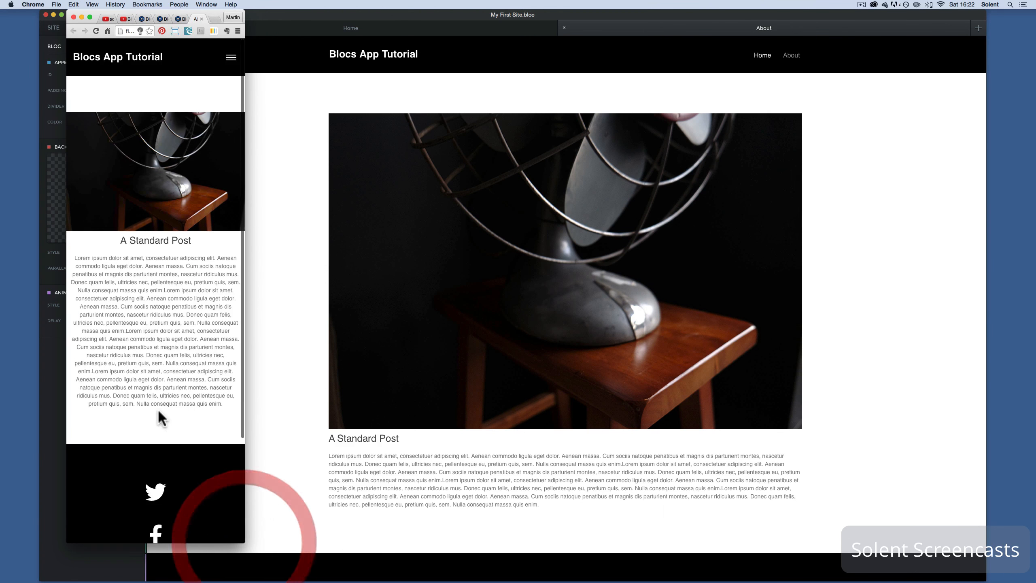
scroll(157, 408, down, 5)
scroll(162, 418, up, 4)
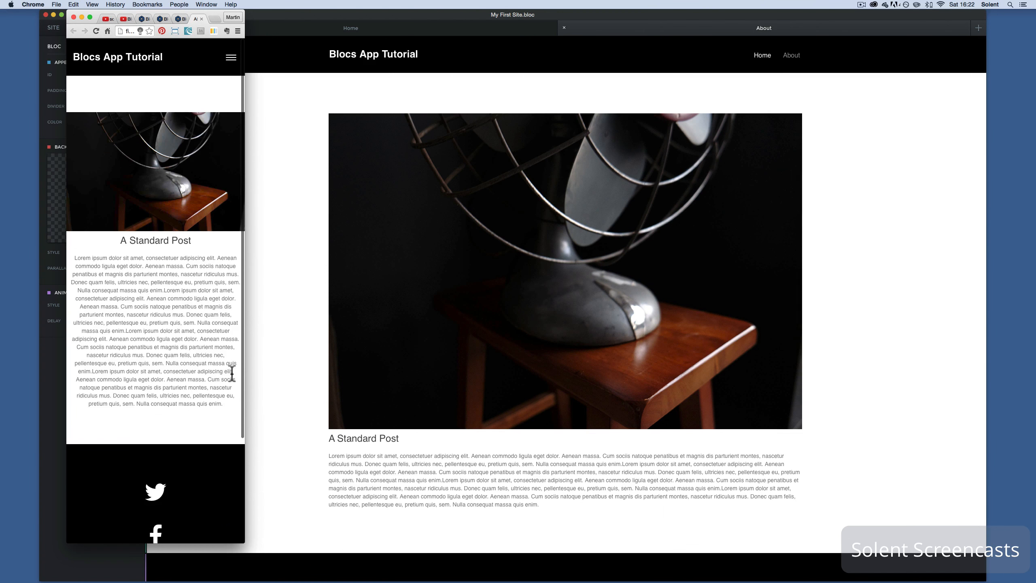
Test the collapsed mobile navigation by going to the Home page and back to the About page
click(231, 61)
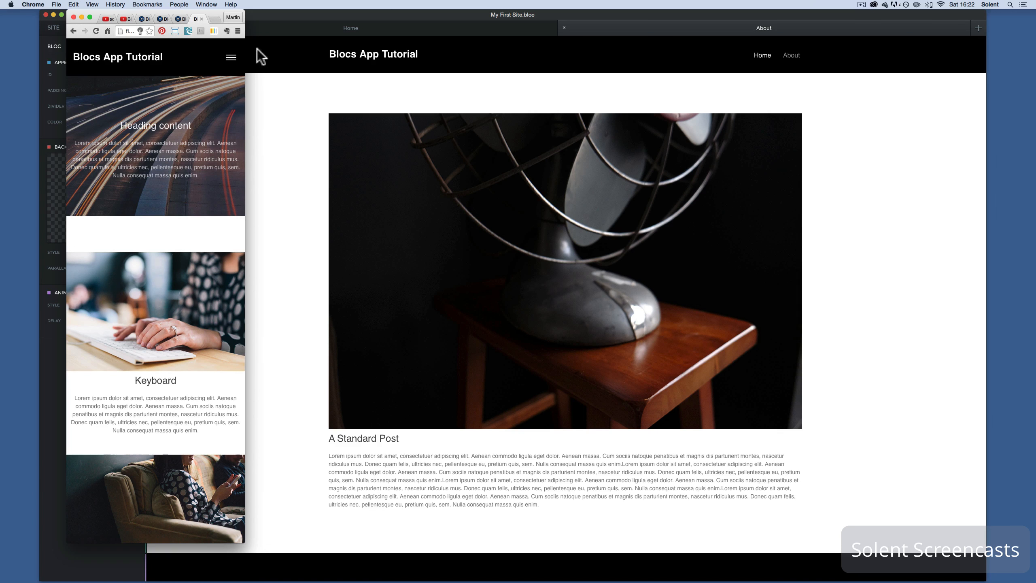
click(229, 58)
click(86, 101)
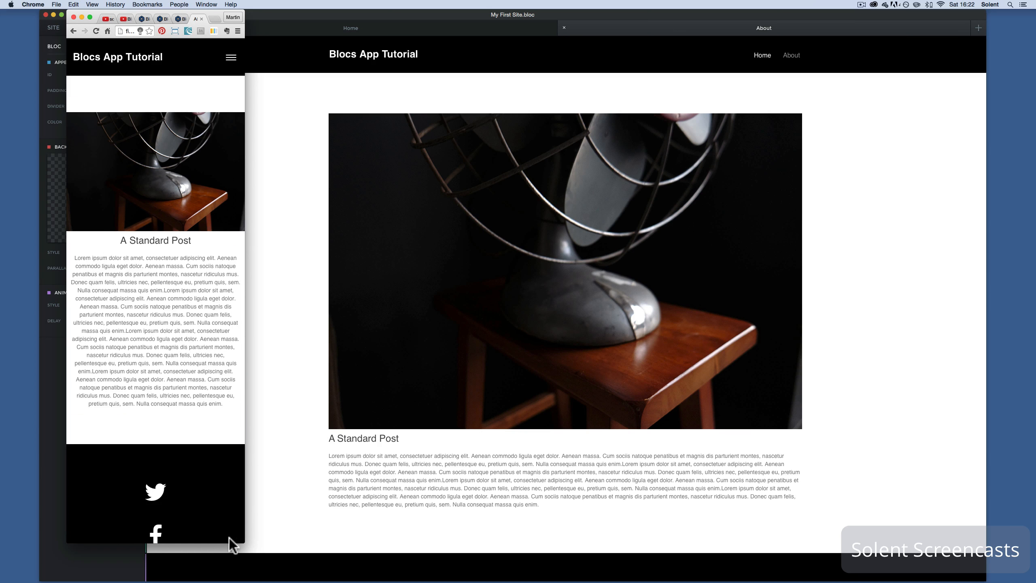
Widen the browser to desktop width, test the Home and About navigation links, and look through the whole Home page
drag(241, 540, 1032, 491)
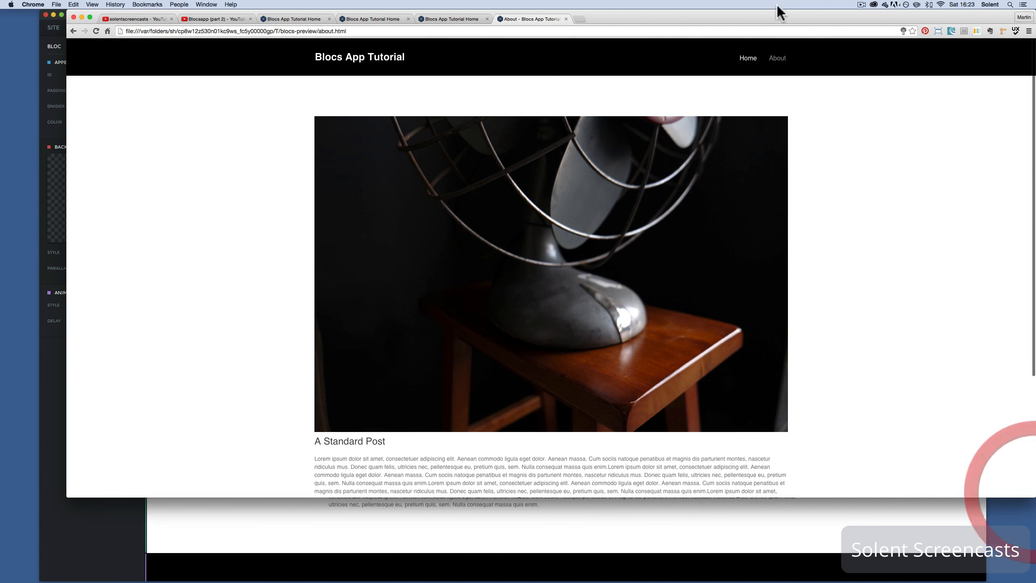
click(744, 61)
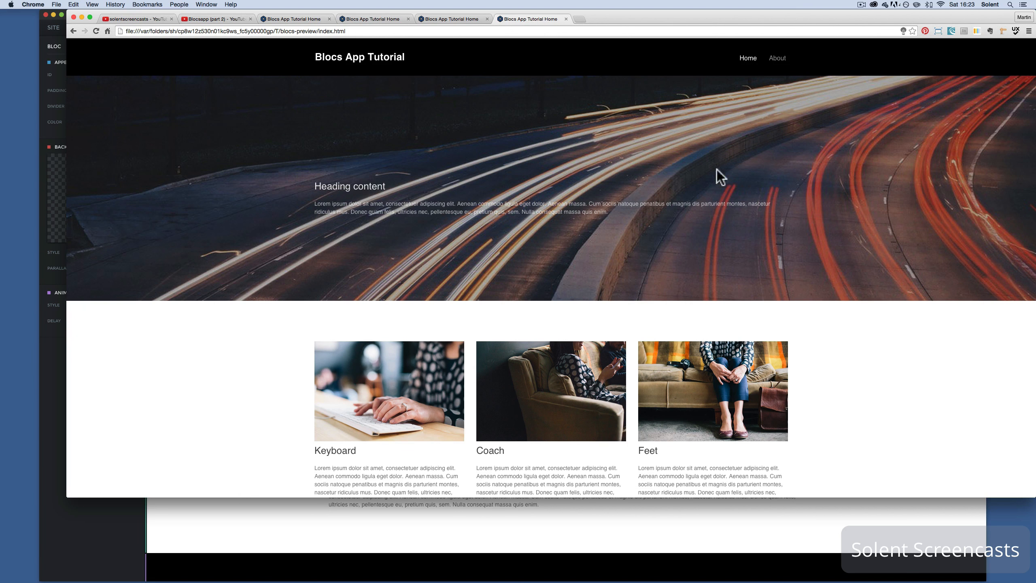
click(776, 62)
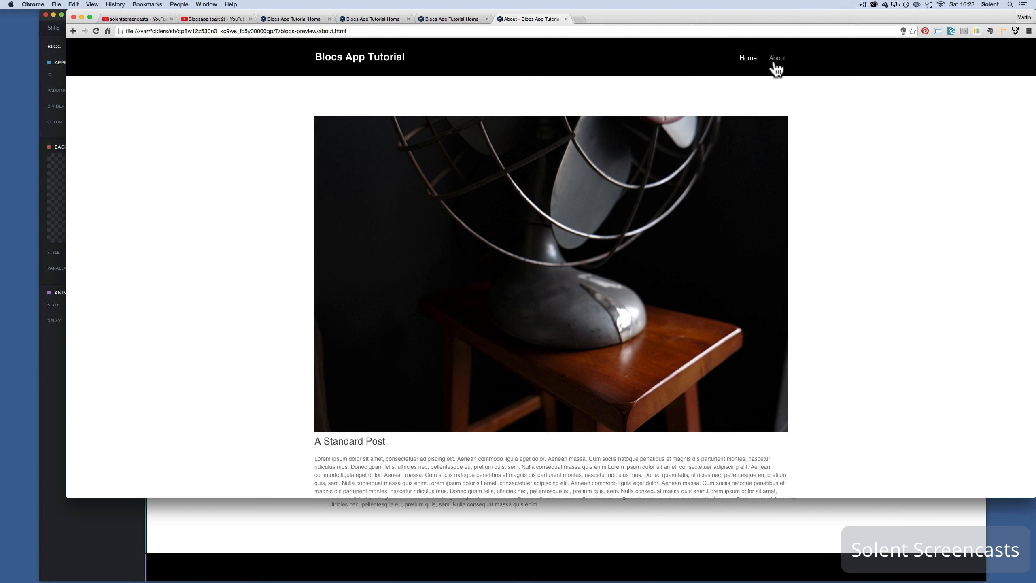
click(750, 62)
scroll(738, 288, down, 10)
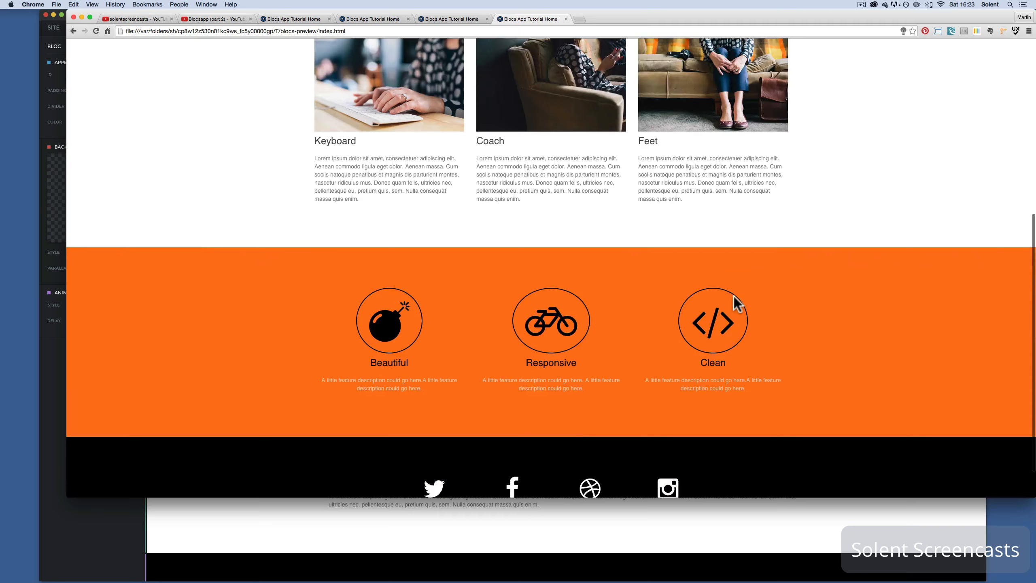
scroll(734, 296, up, 15)
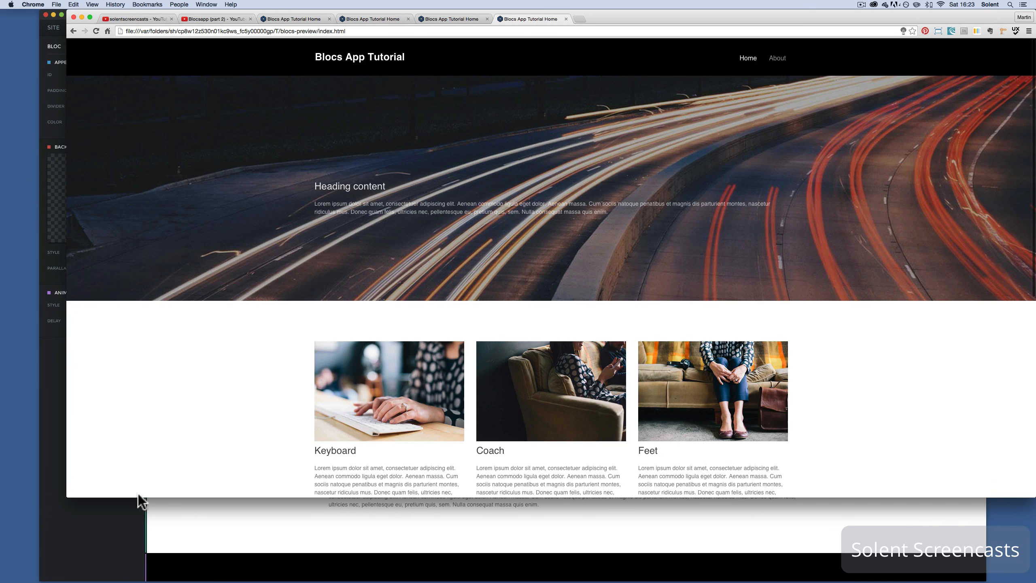
Return to Blocs and create a new blank page named Photos
click(130, 537)
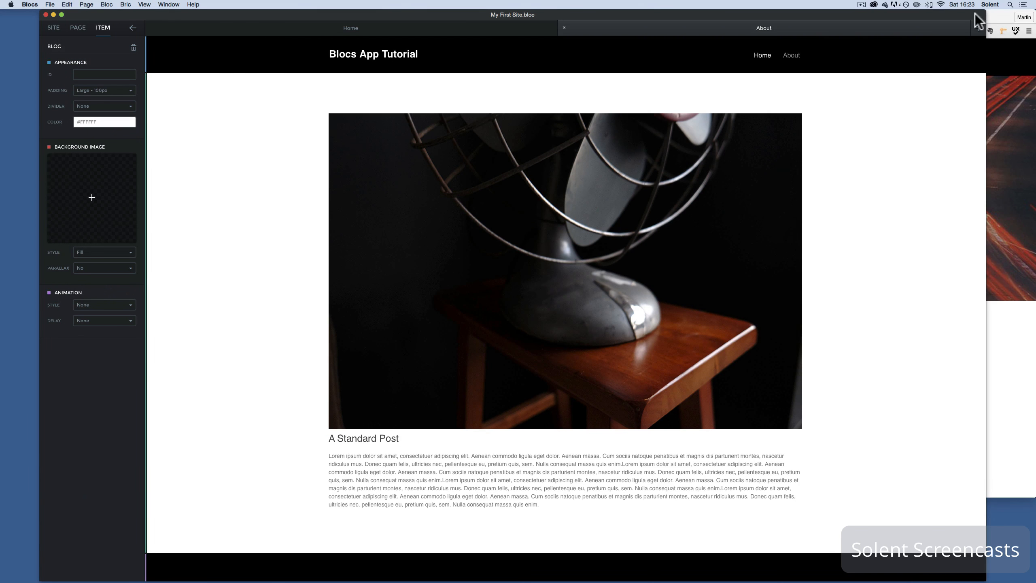
click(978, 29)
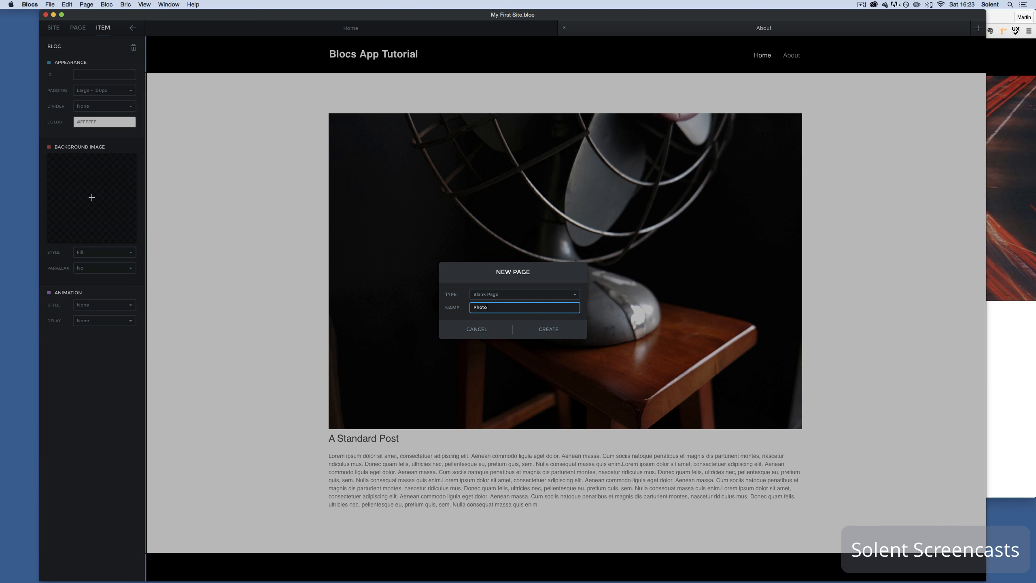
click(555, 334)
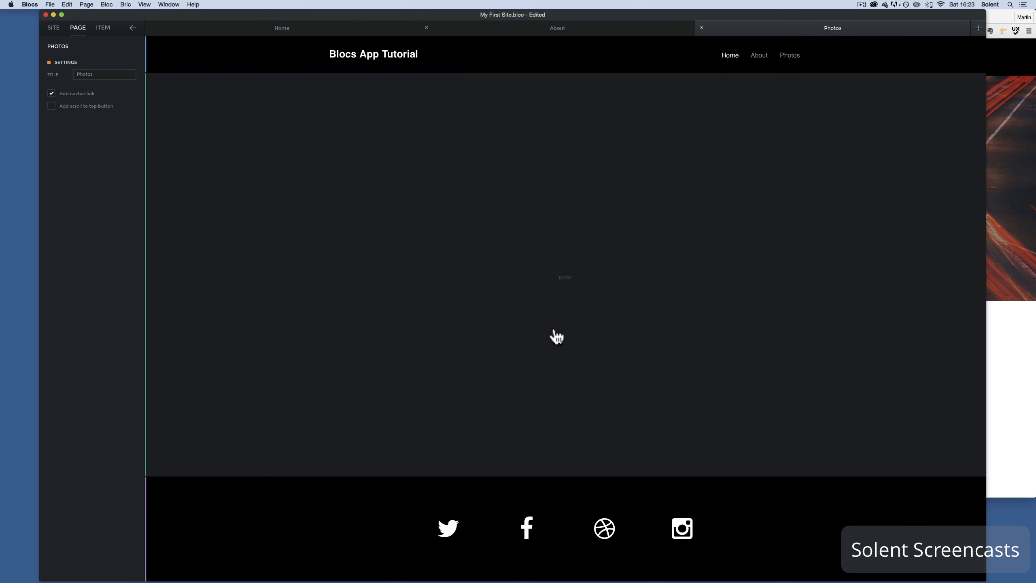
Add the structured bloc with two rows of three captioned images to the Photos page
click(572, 279)
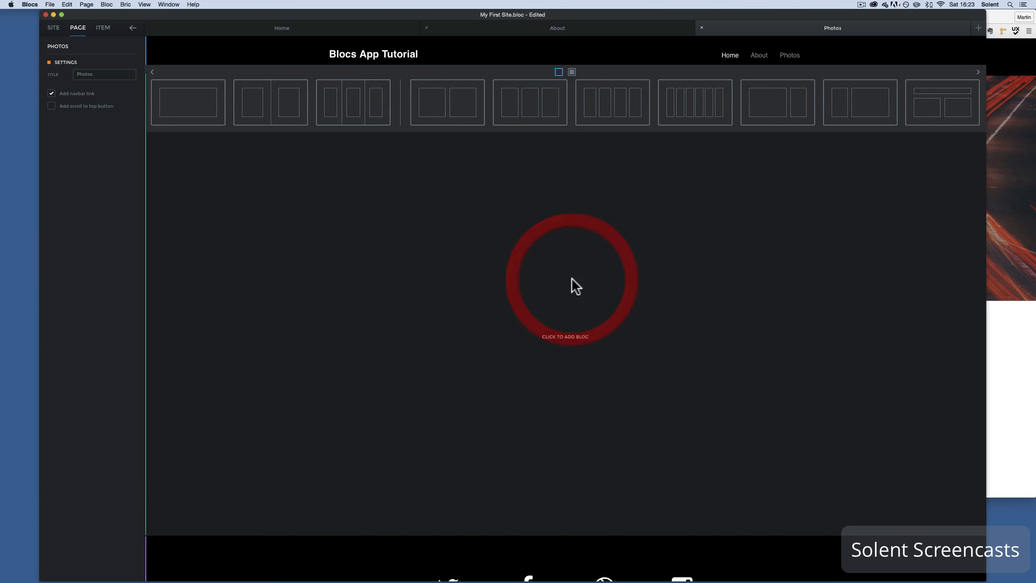
click(571, 72)
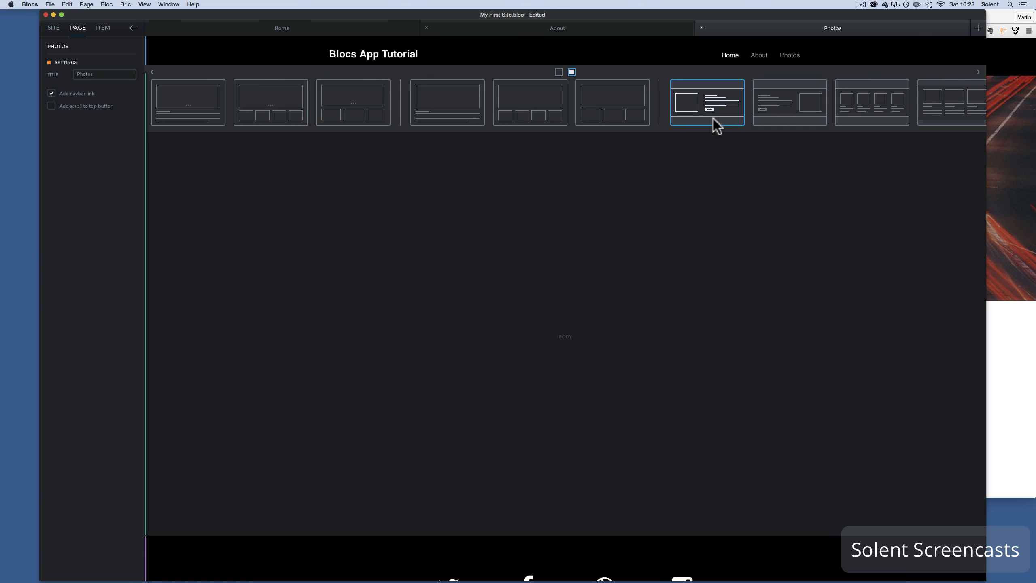
scroll(710, 123, right, 5)
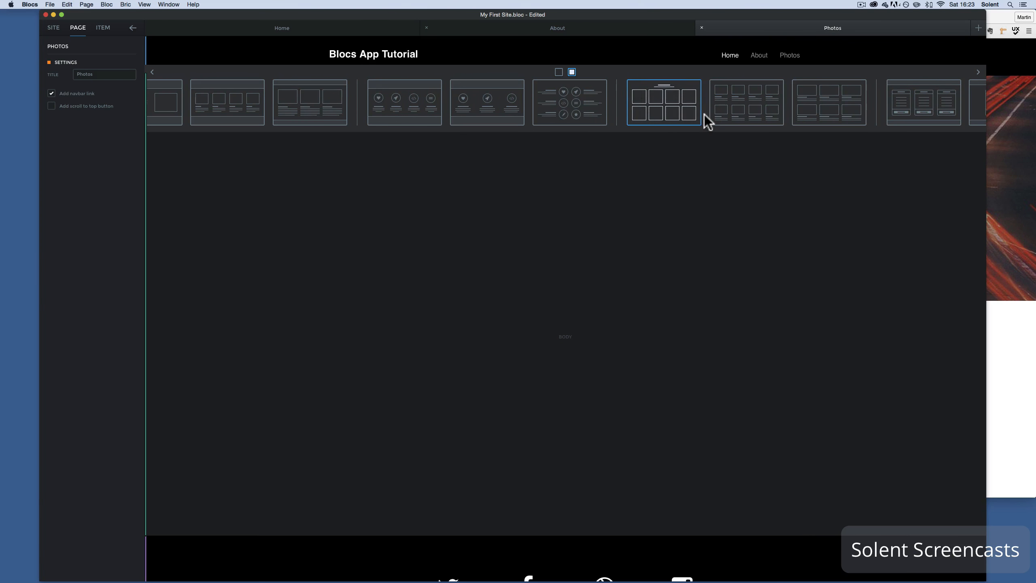
click(845, 103)
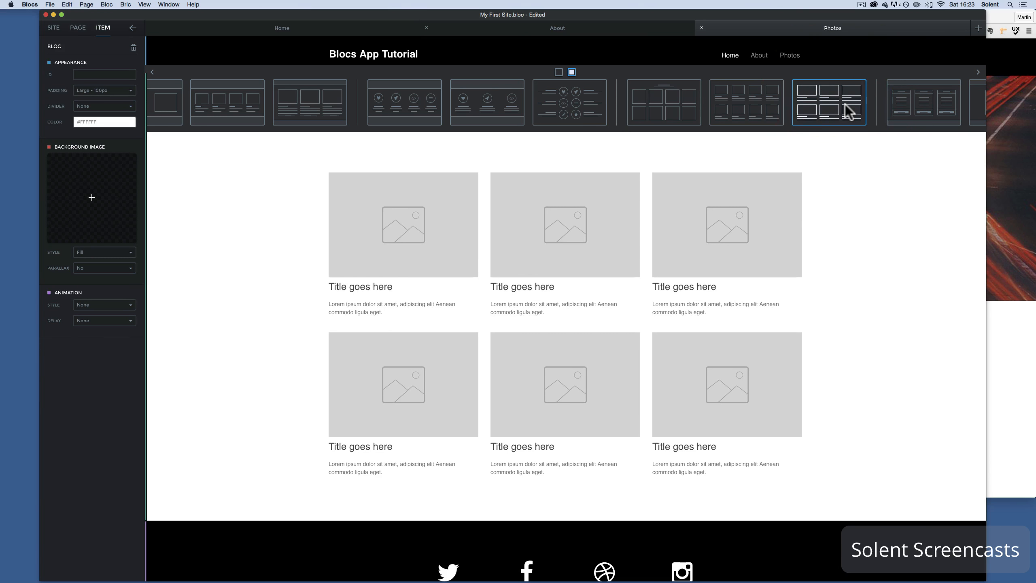
Open the asset library for the first image placeholder on the Photos page
click(416, 221)
click(419, 189)
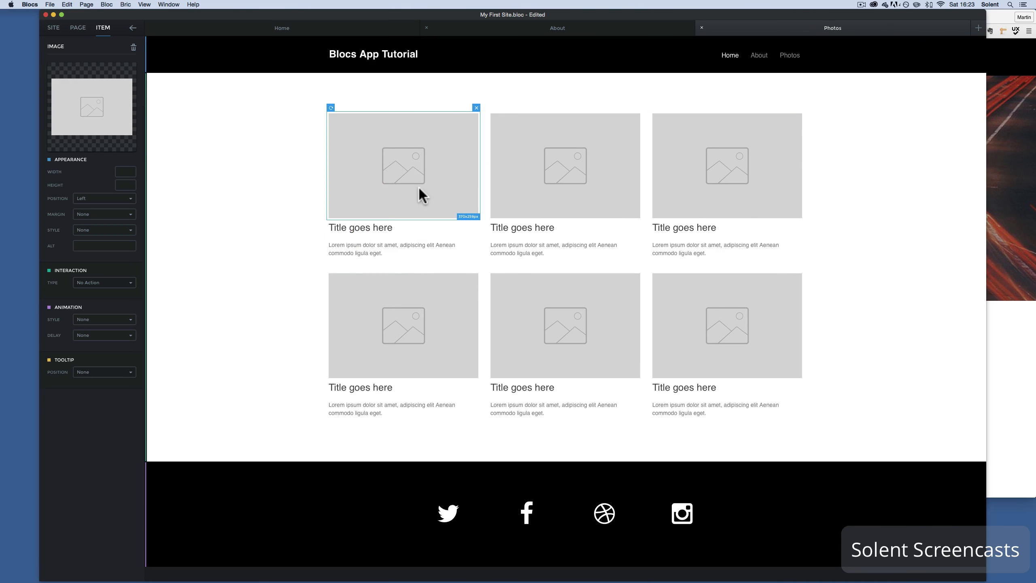
double_click(419, 189)
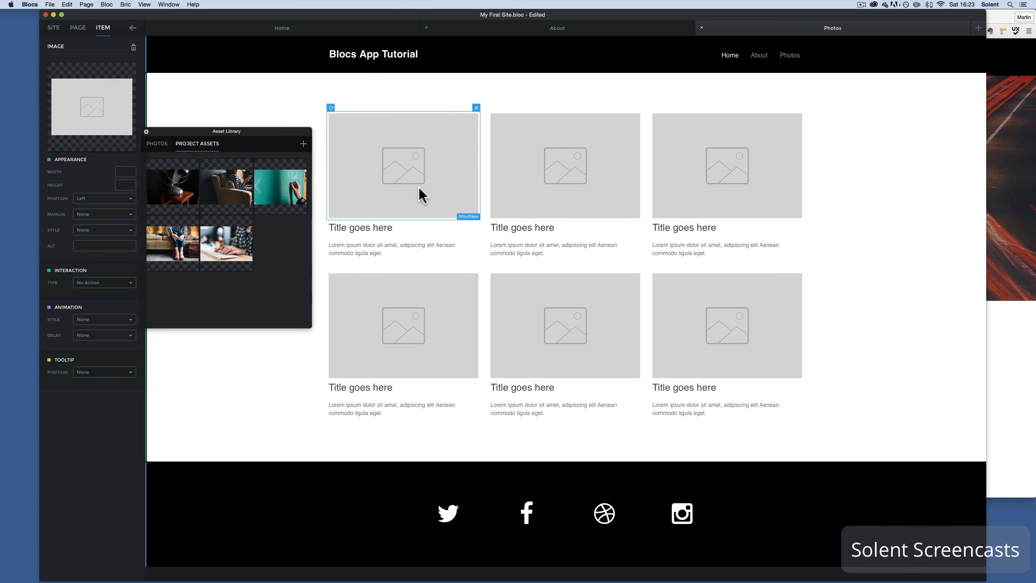
Import DeathtoStock_Creative Community3.jpg, Community5.jpg and Community6.jpg from the DTScreativecommunity folder into the project assets
click(303, 144)
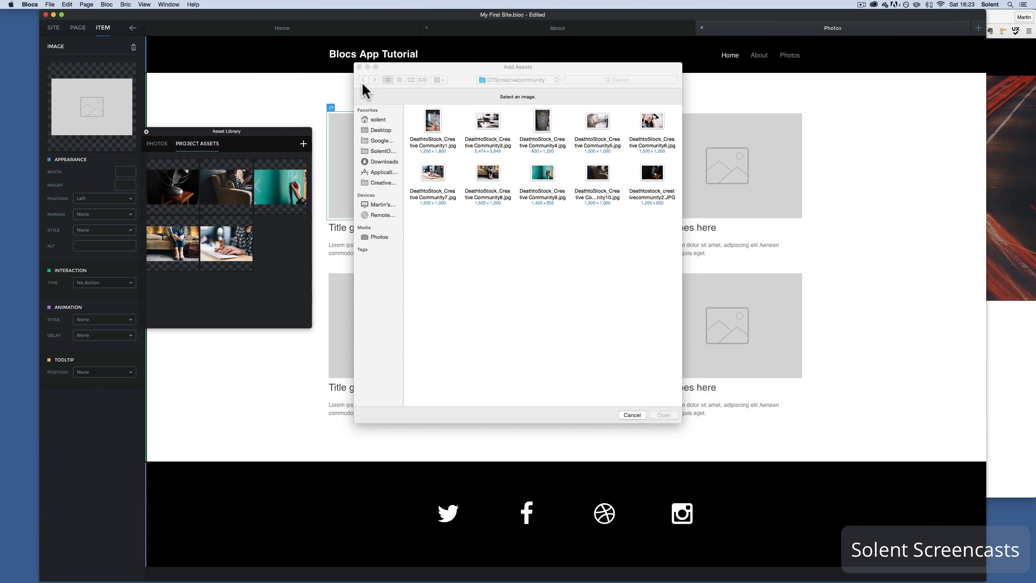
click(516, 79)
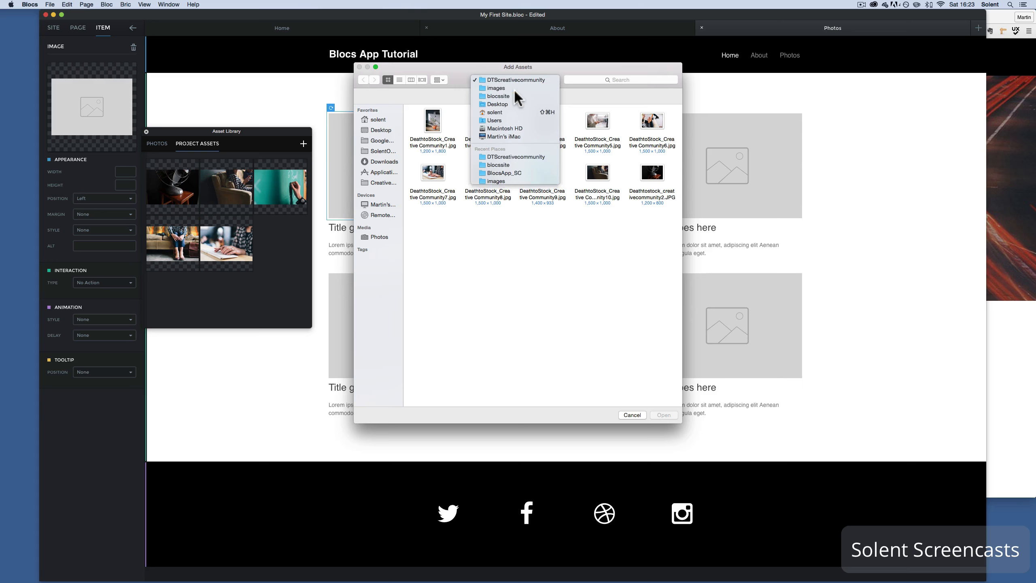
click(513, 88)
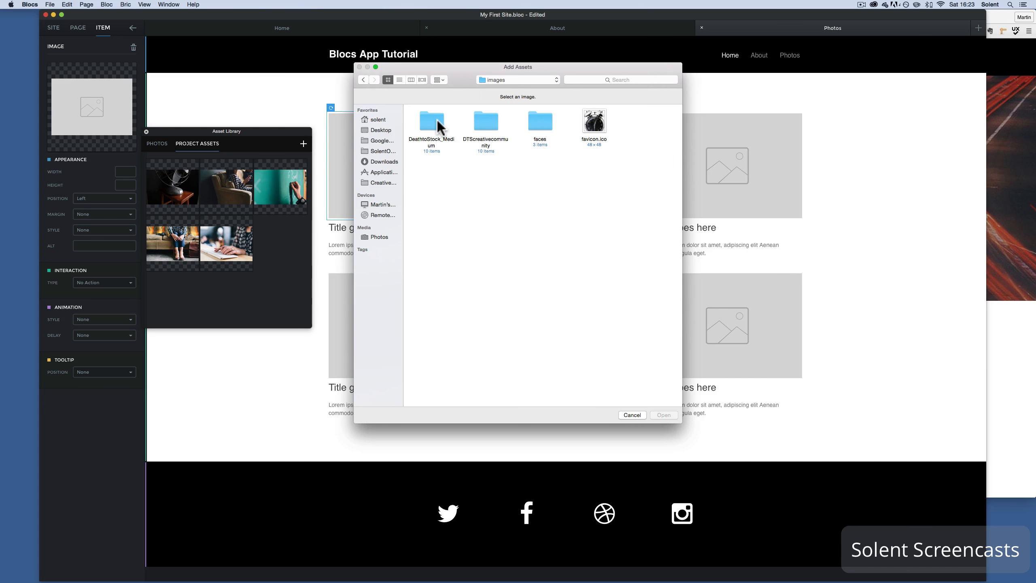
double_click(423, 118)
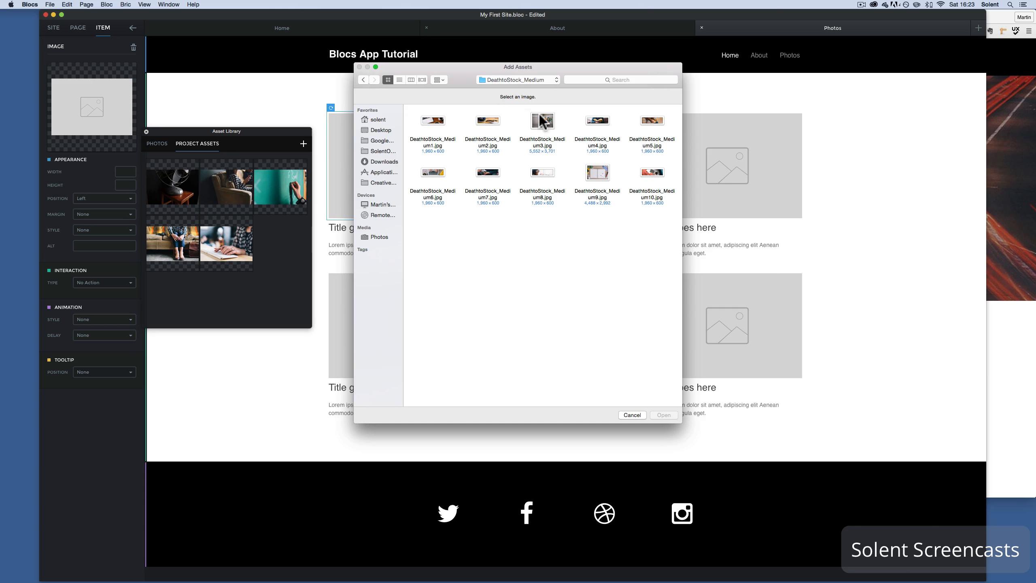
click(362, 80)
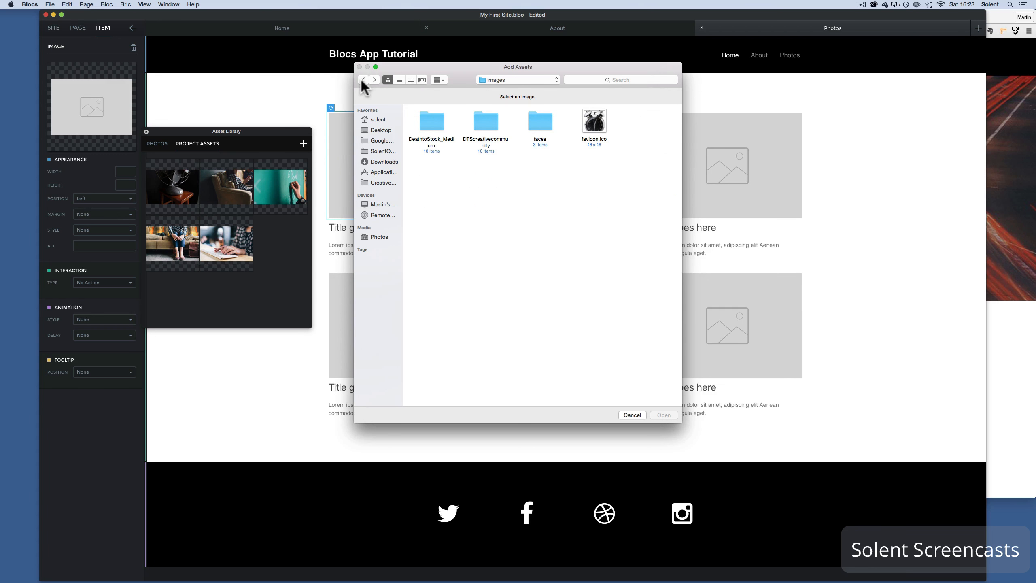
double_click(480, 125)
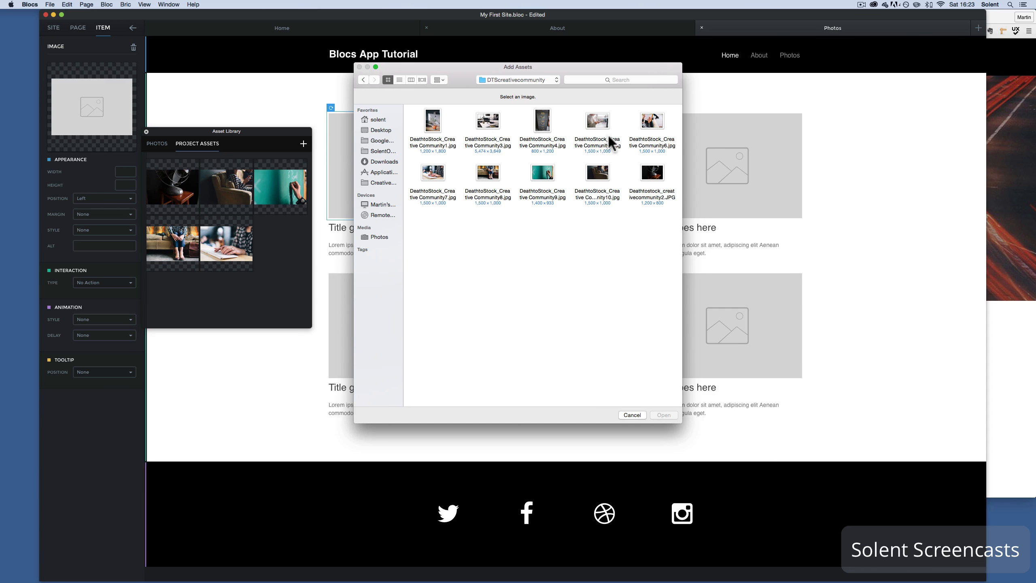
click(594, 117)
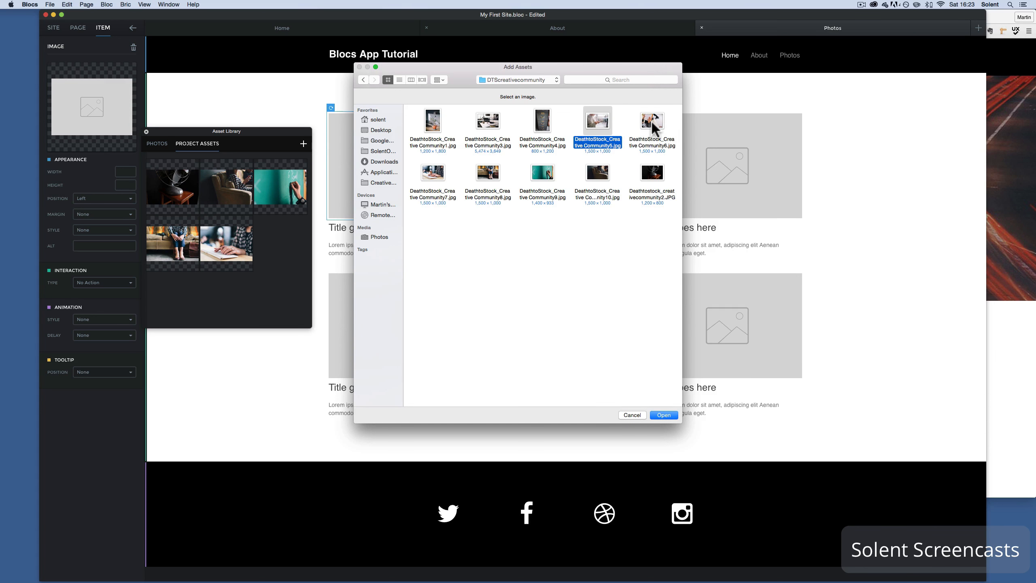
click(667, 413)
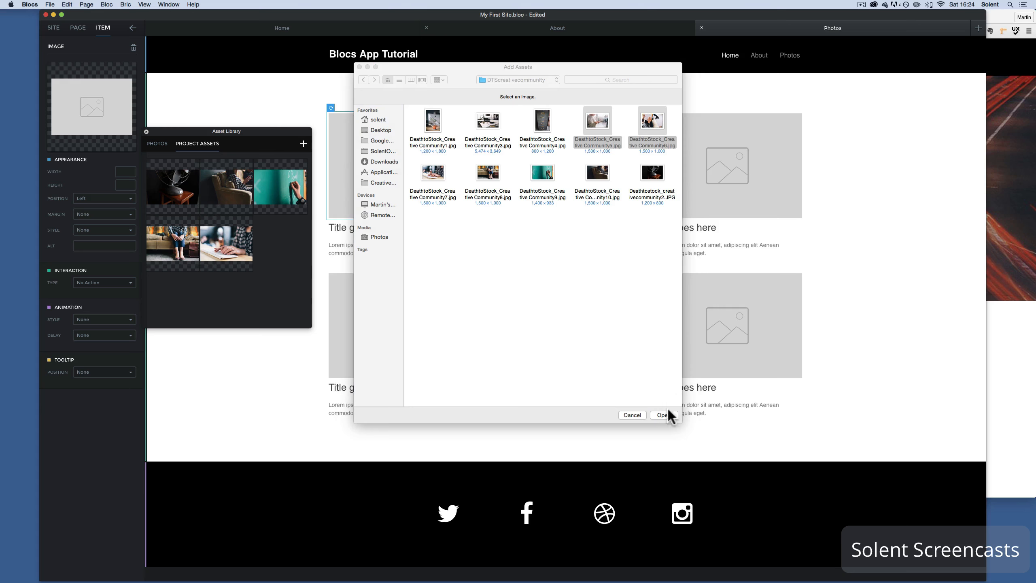
super+click(483, 130)
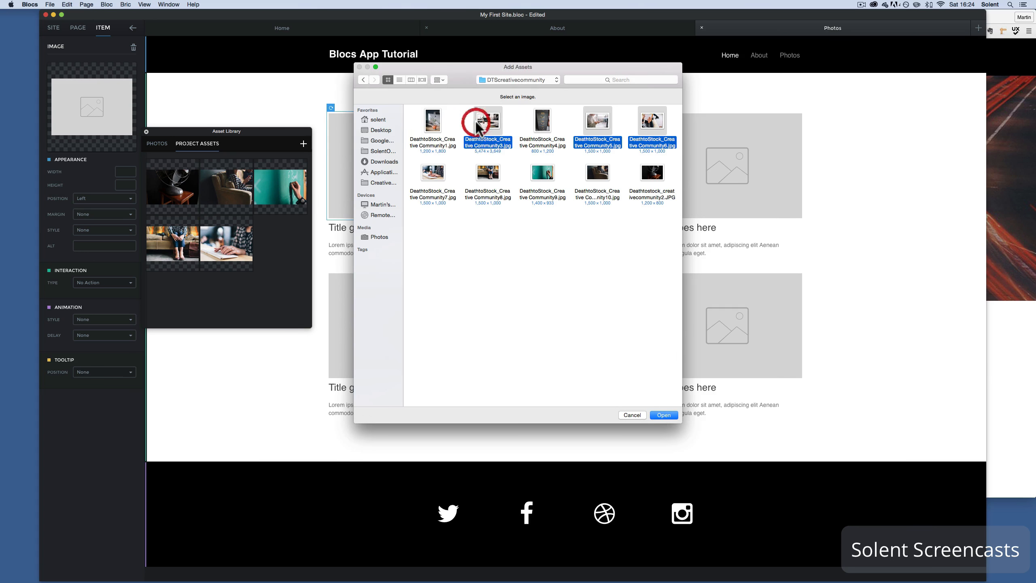
click(669, 413)
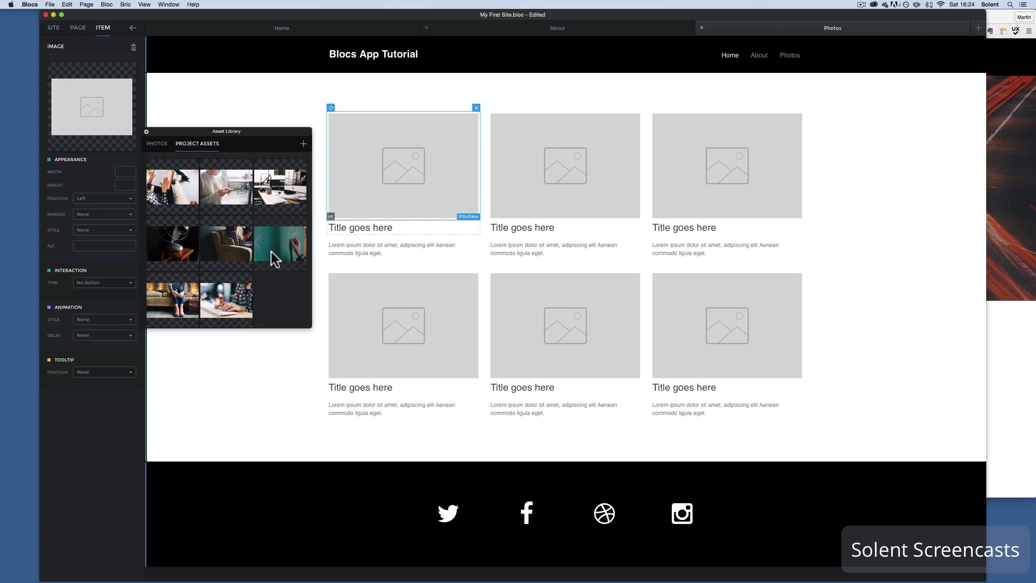
Fill the first row's three image placeholders with the book reader, phone user and office desk photos
click(172, 189)
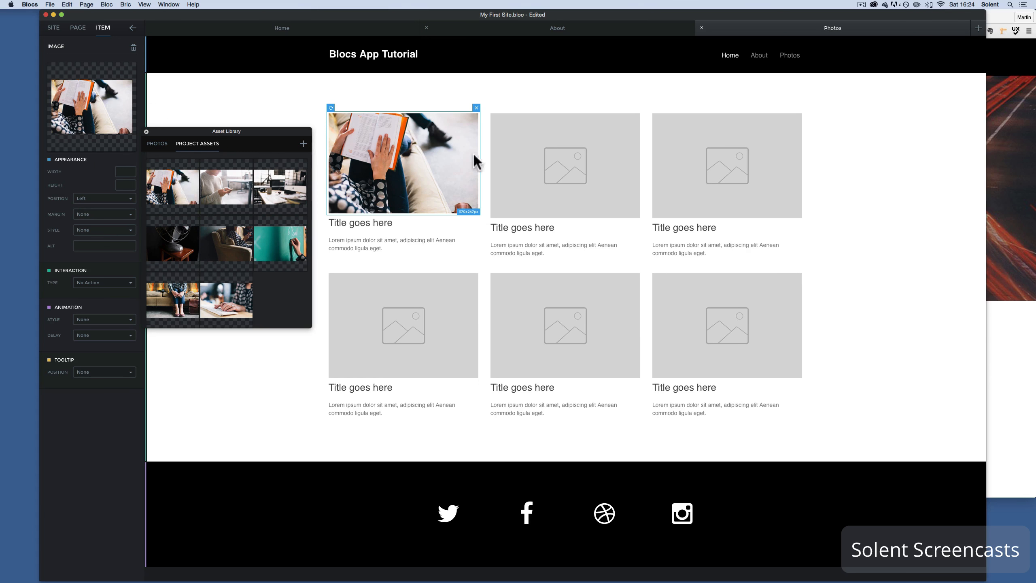
click(539, 173)
click(231, 192)
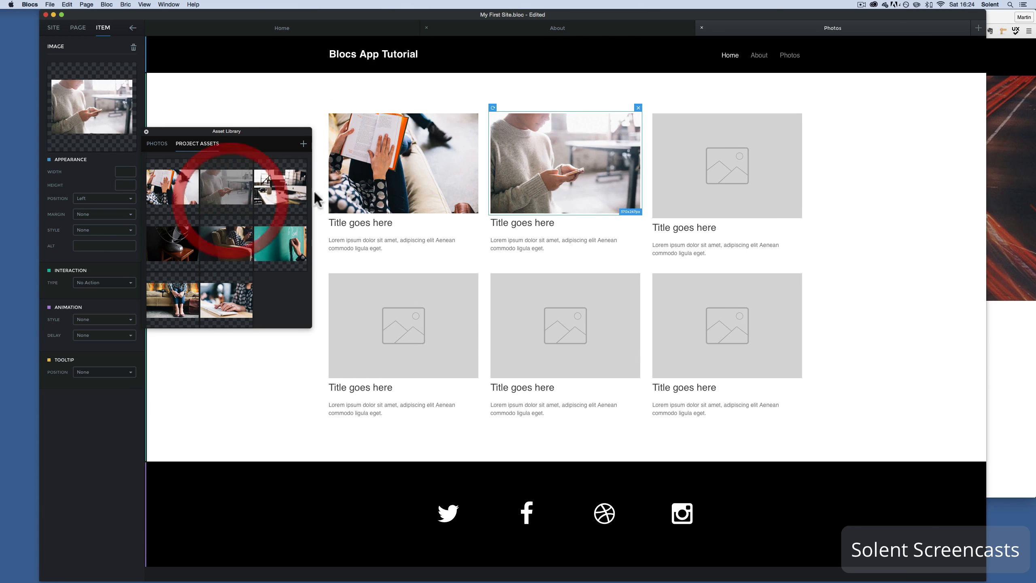
click(715, 187)
click(268, 192)
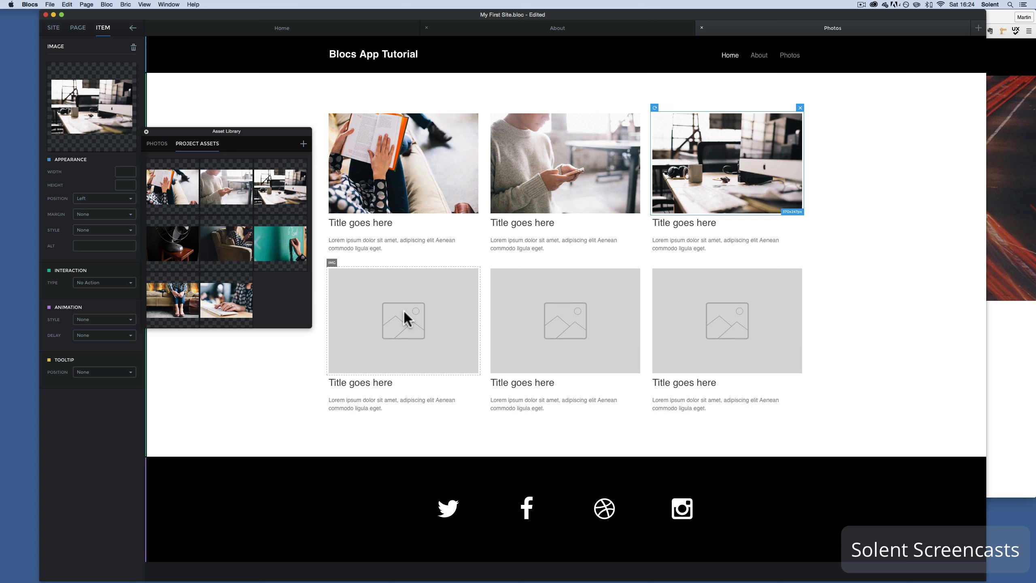
Fill the second row's placeholders with the chalkboard, keyboard typing and seated-on-sofa photos, and close the asset library
click(366, 311)
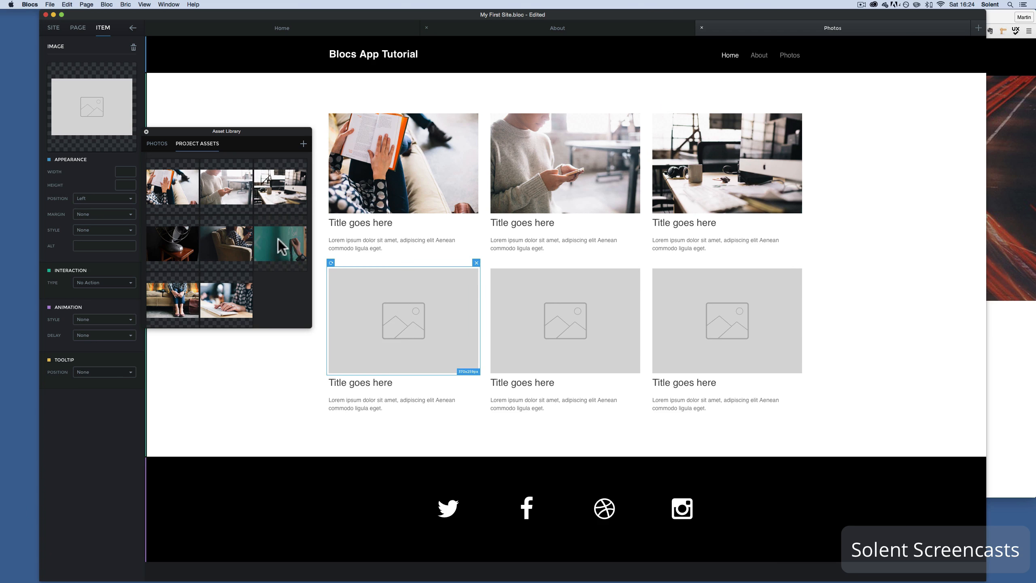
click(279, 240)
click(597, 313)
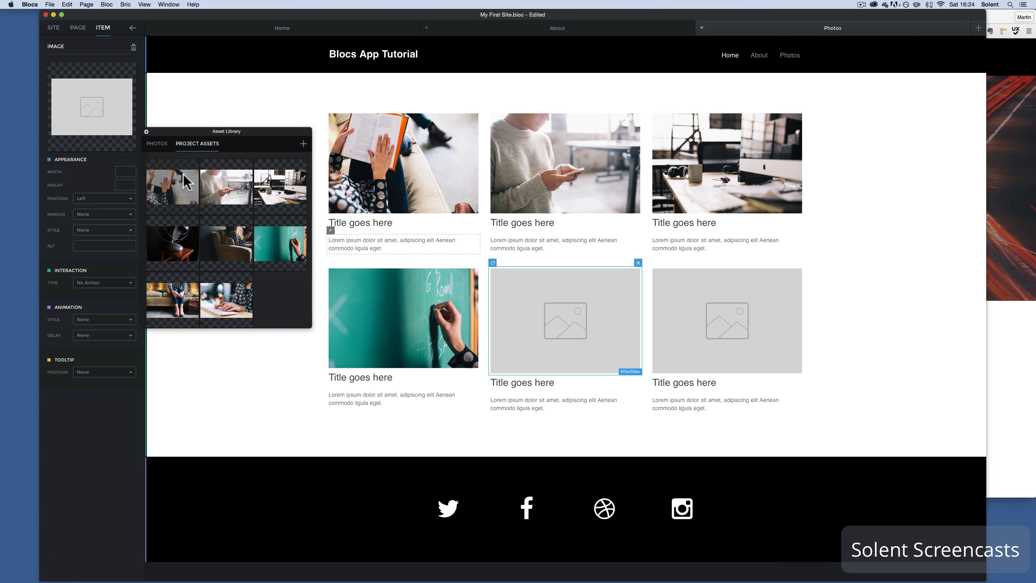
click(233, 317)
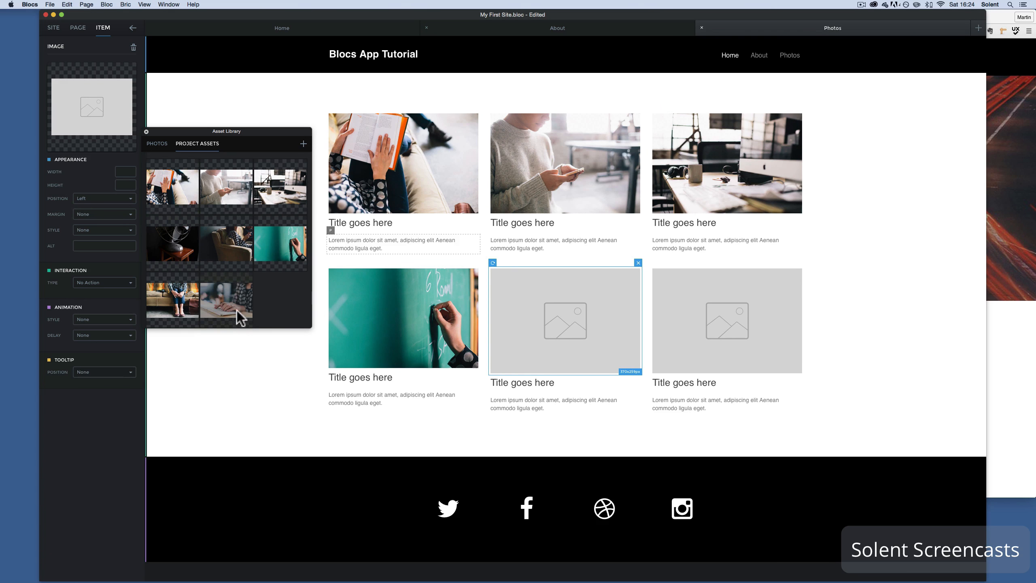
click(718, 312)
click(182, 305)
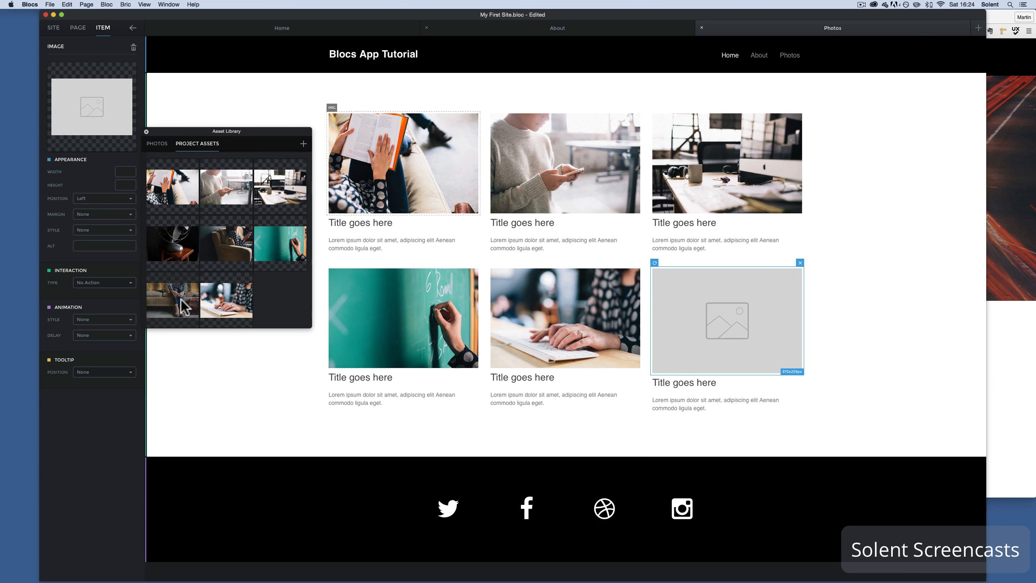
click(146, 132)
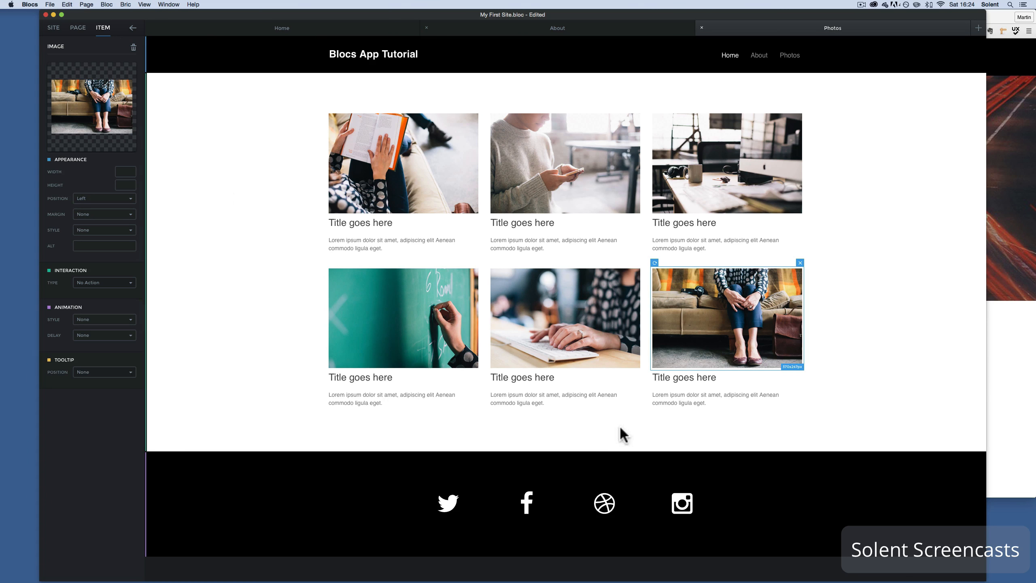
click(565, 443)
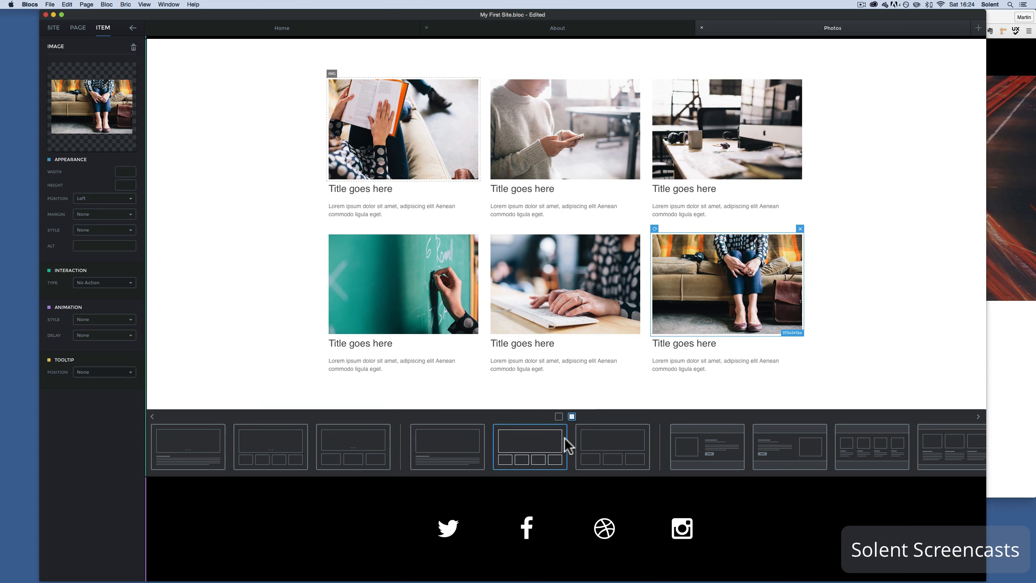
click(597, 393)
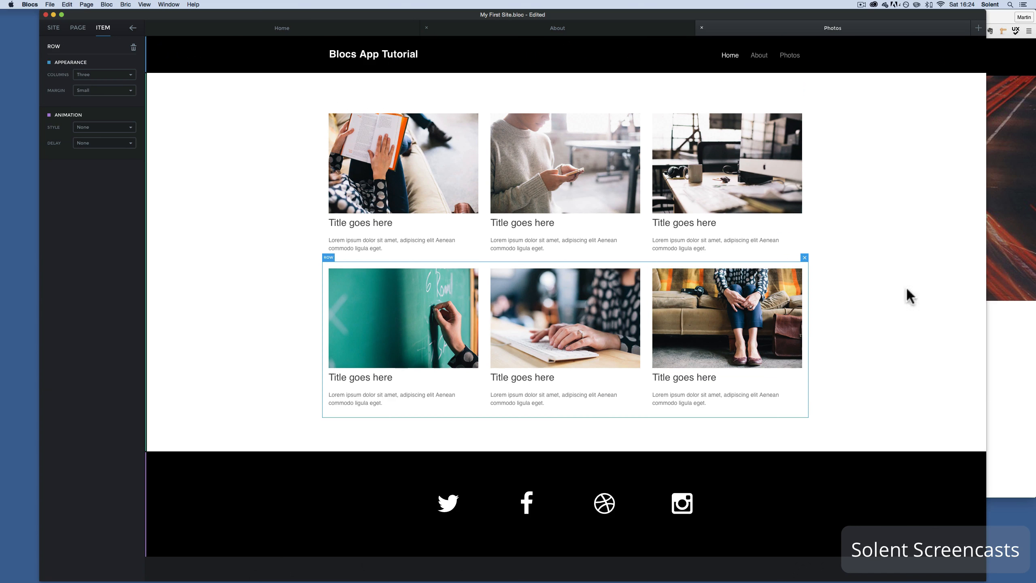
double_click(676, 221)
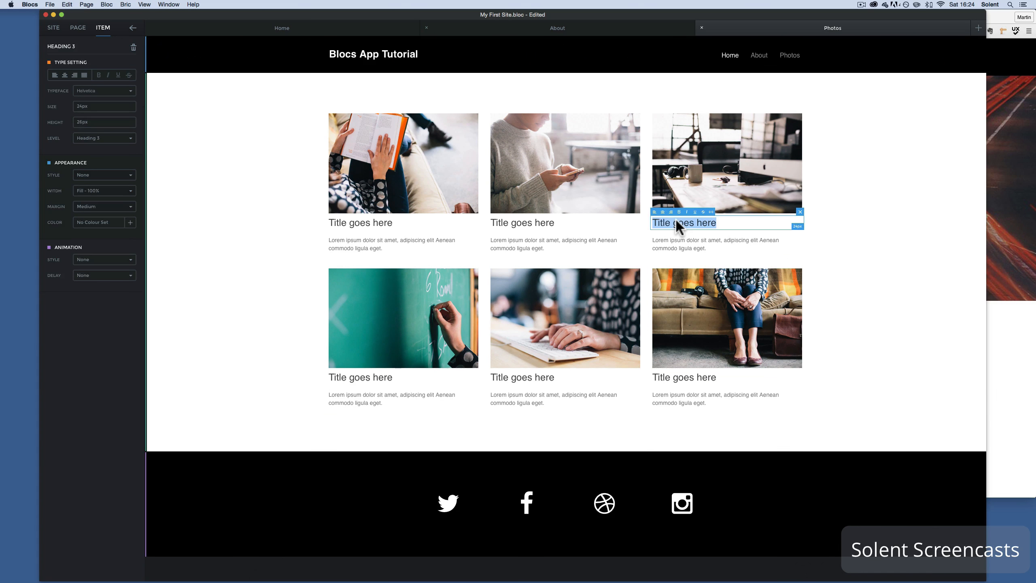
click(896, 201)
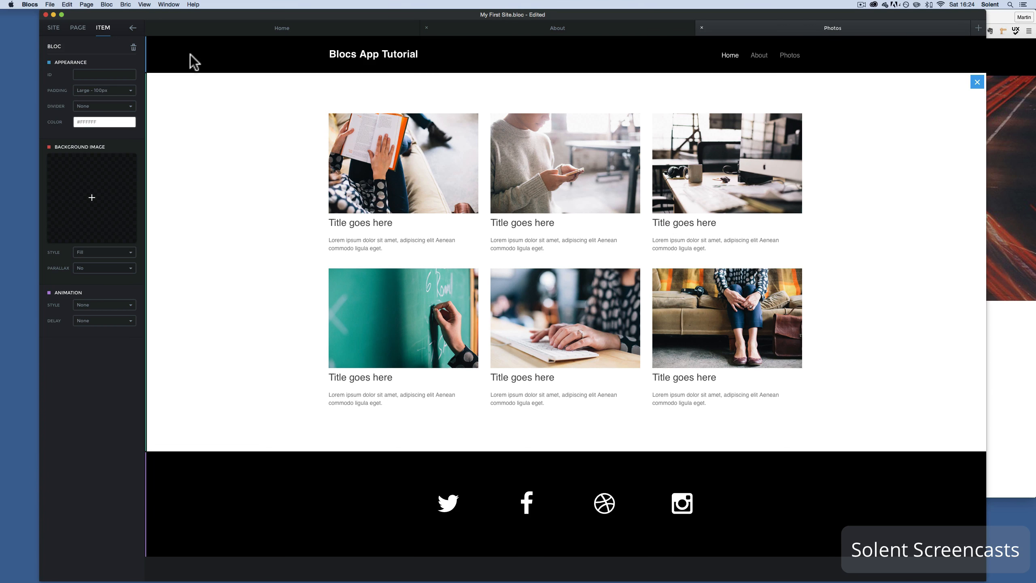
Save the site and preview the Photos page in the browser
key(super+s)
click(146, 4)
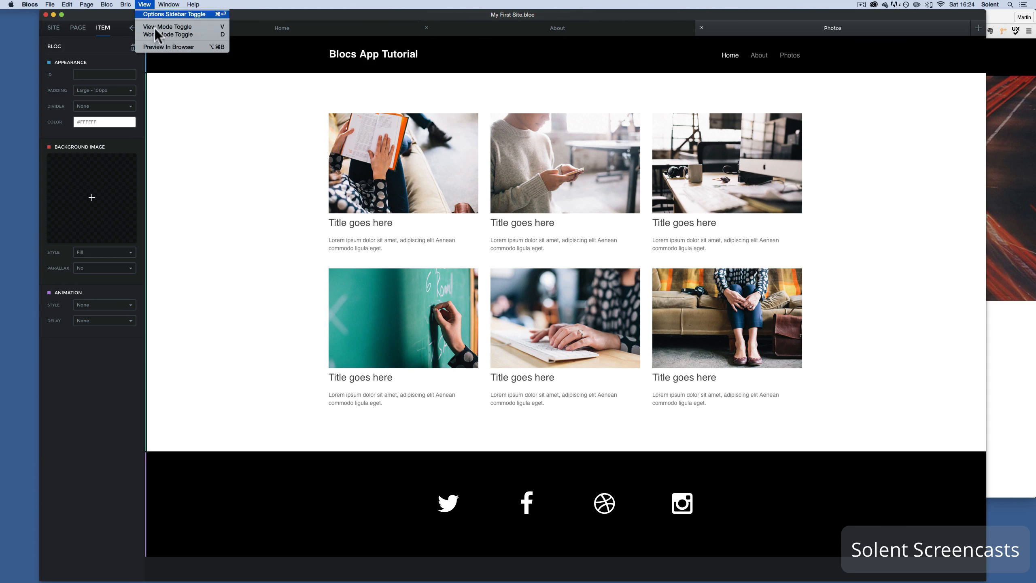
click(157, 47)
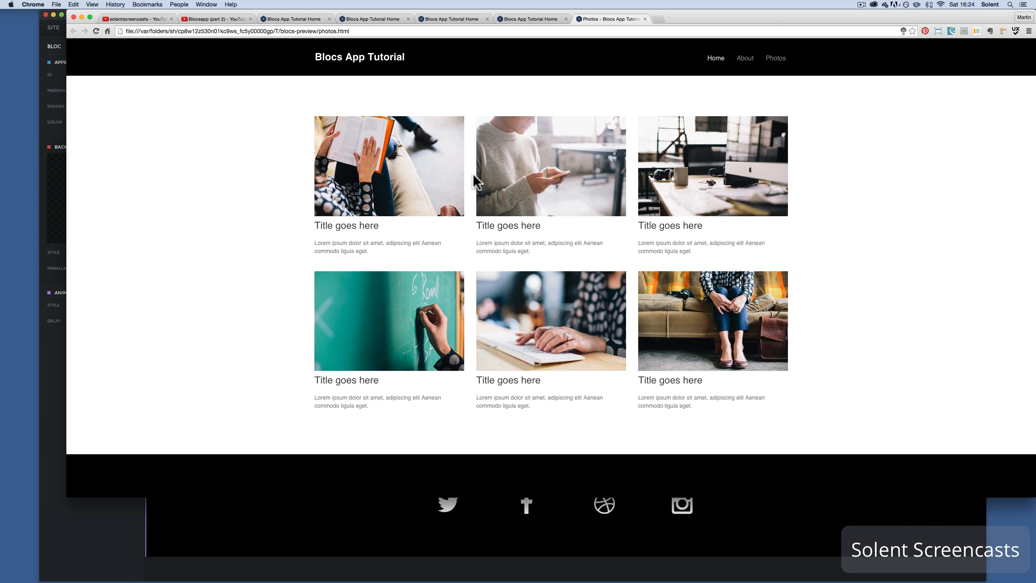
Test the About, Home and Photos navigation links in the preview and look through the Home page
click(743, 60)
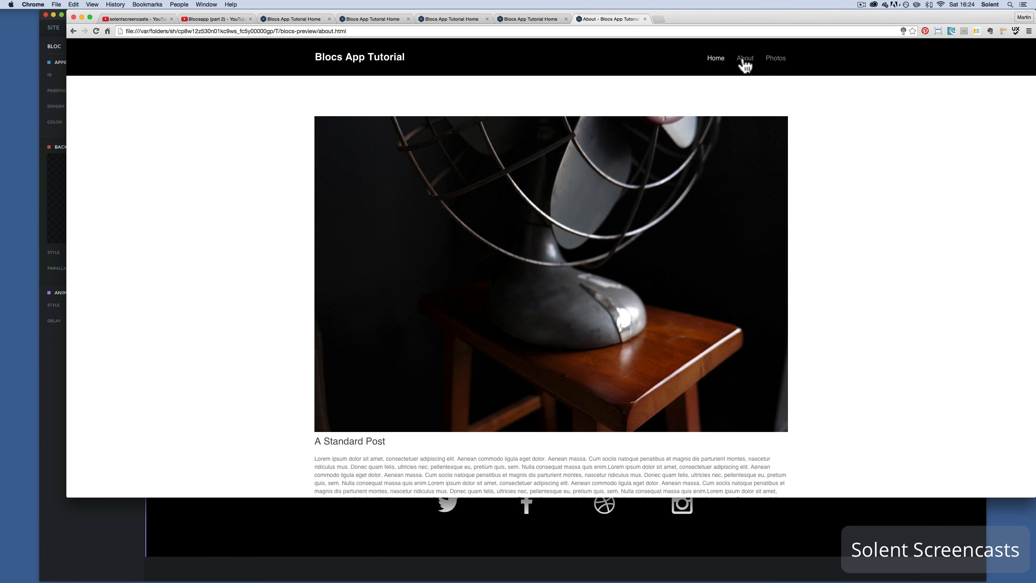
click(709, 56)
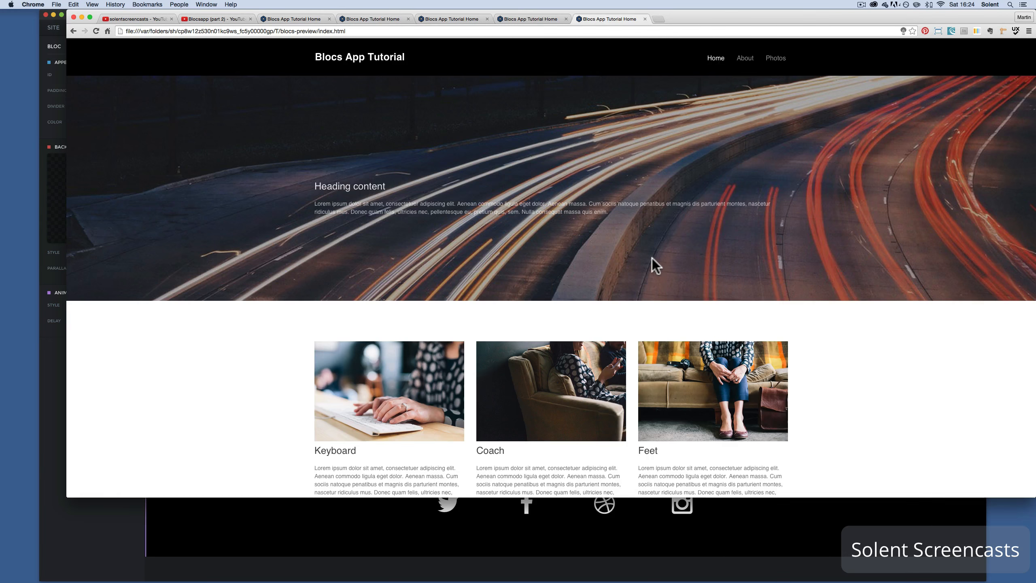
scroll(652, 261, down, 10)
scroll(653, 270, up, 10)
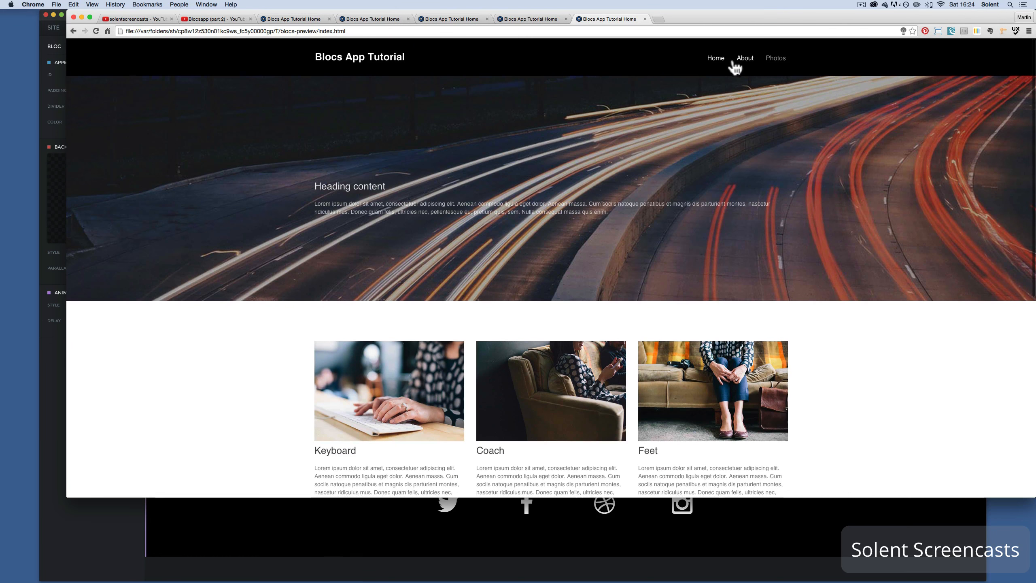
click(744, 61)
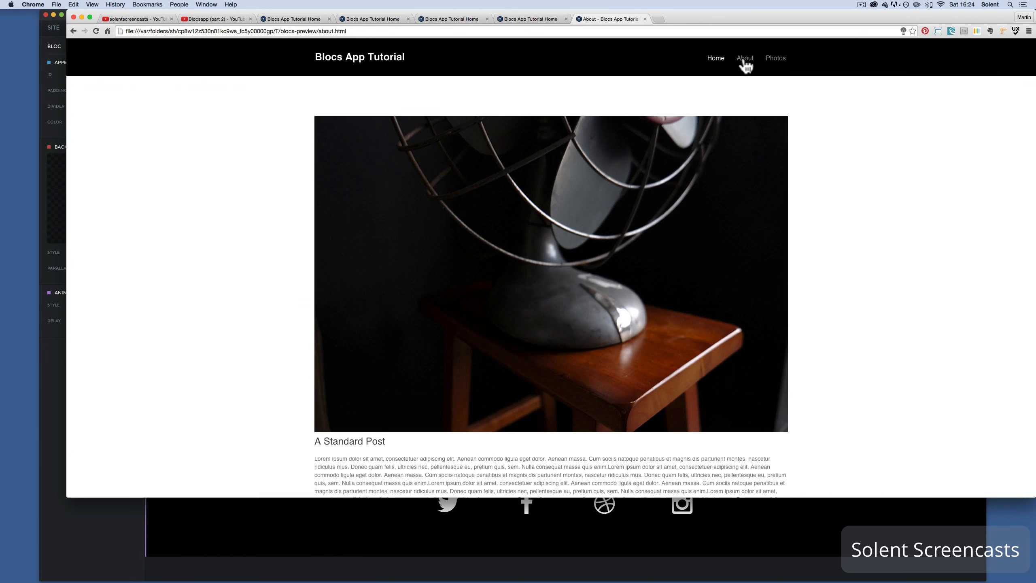
click(776, 59)
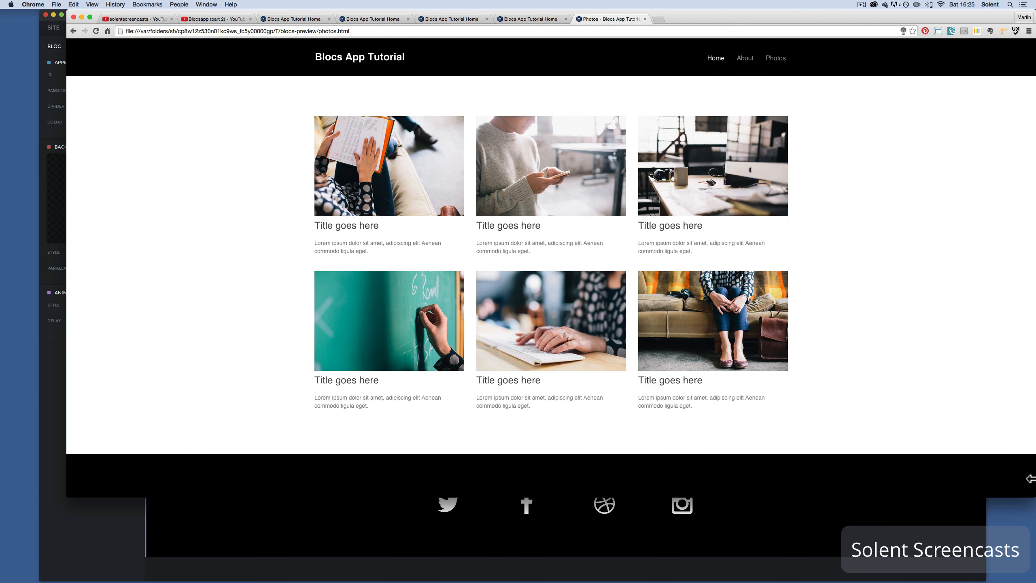
Narrow the browser to phone width and look through the responsive layout of the Photos page
drag(1032, 453, 199, 532)
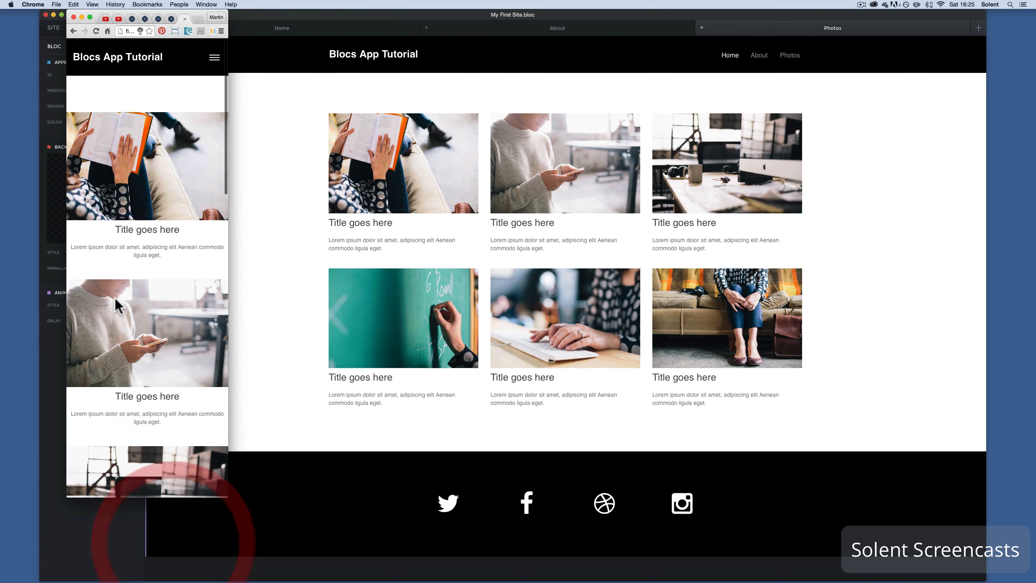
scroll(115, 298, down, 10)
scroll(115, 298, down, 5)
scroll(115, 298, up, 15)
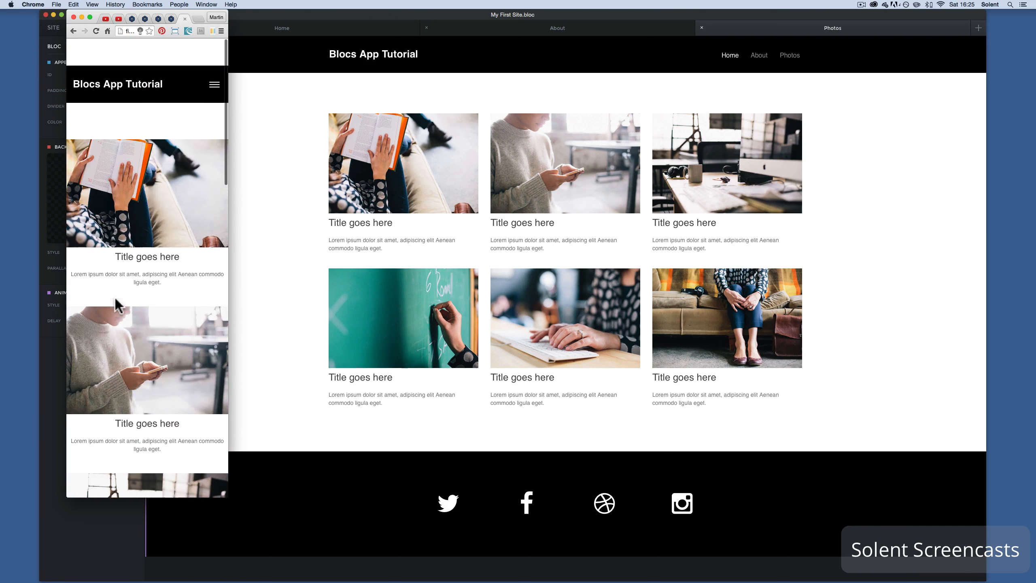
Widen the browser to desktop width and go to the Home page
drag(224, 492, 992, 540)
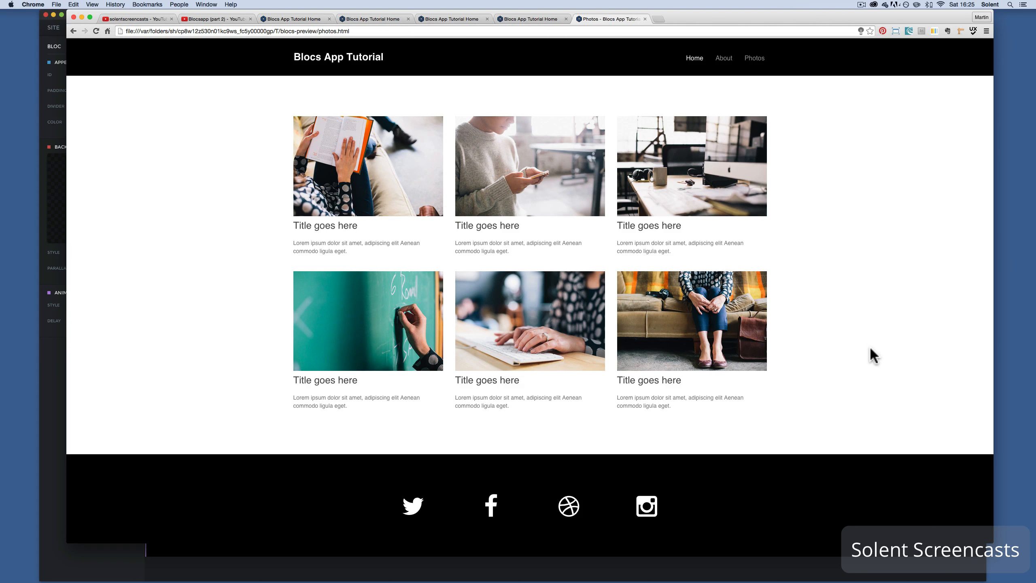
click(701, 63)
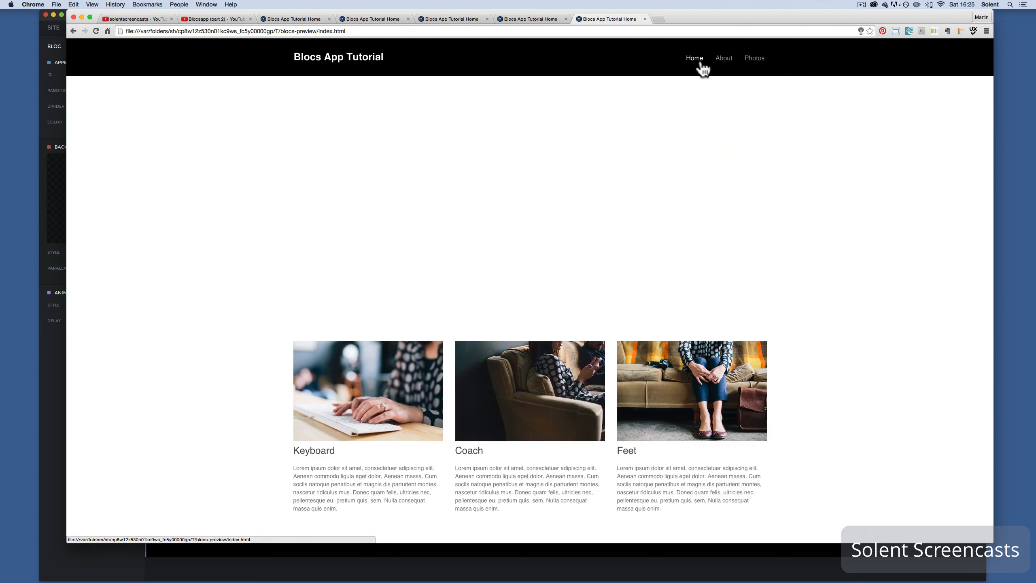
Look through the previewed Home page down to its footer and switch back to Blocs
scroll(626, 282, down, 8)
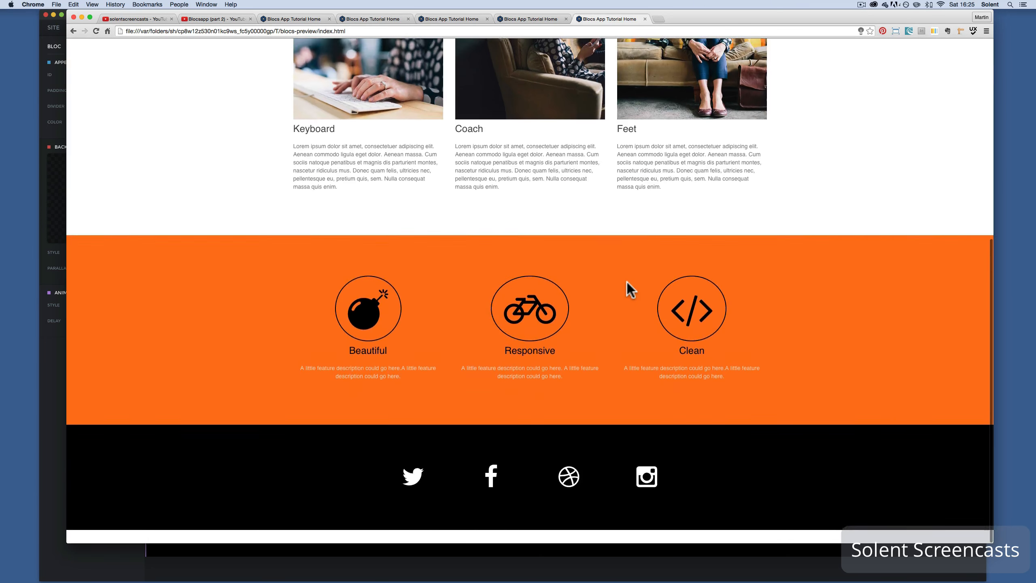
scroll(626, 282, up, 8)
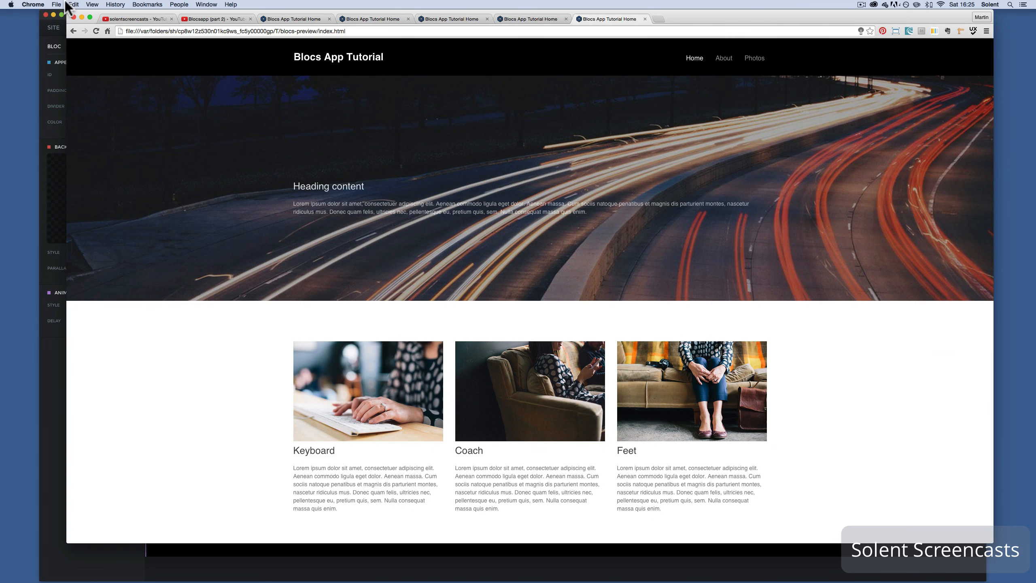
click(62, 31)
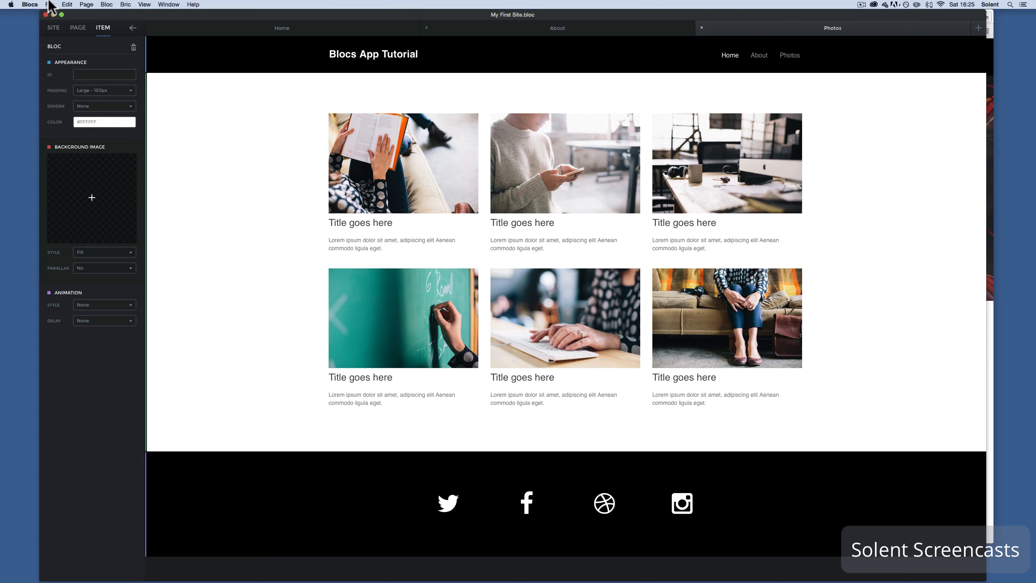
Save the site and export the project into the blocssite folder as "My First Site export"
click(50, 4)
click(64, 40)
click(55, 3)
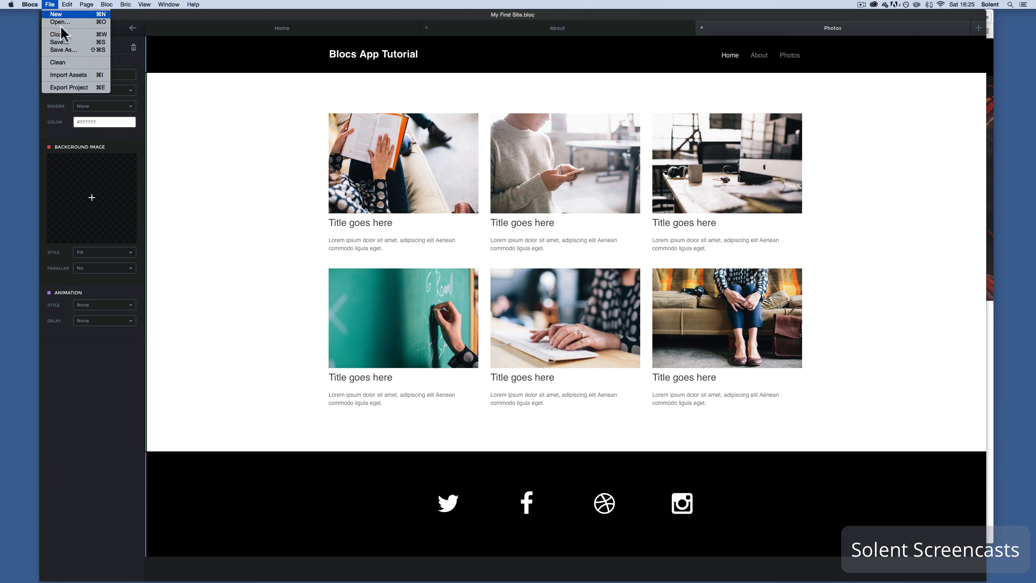
click(75, 87)
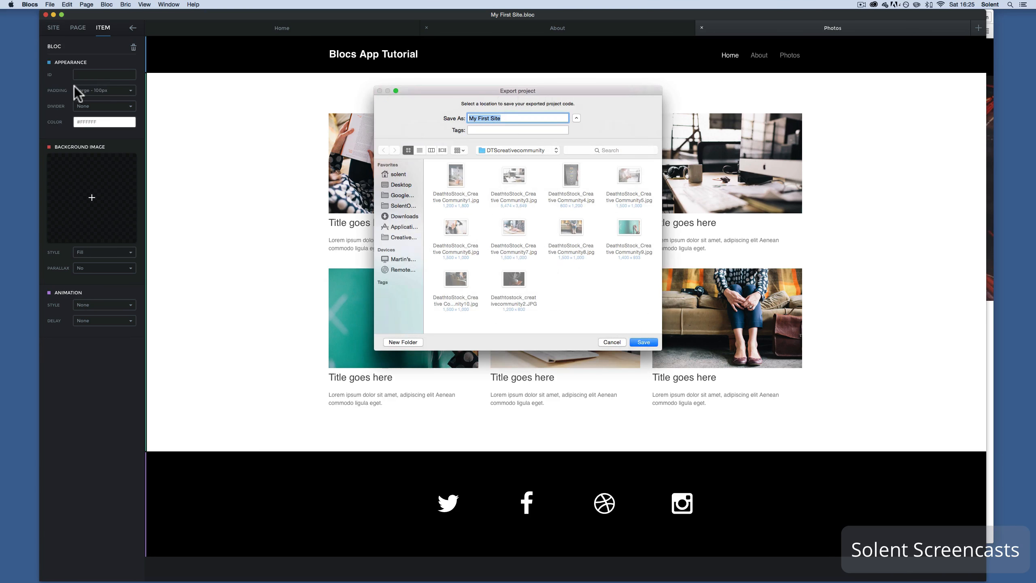
click(516, 149)
click(512, 162)
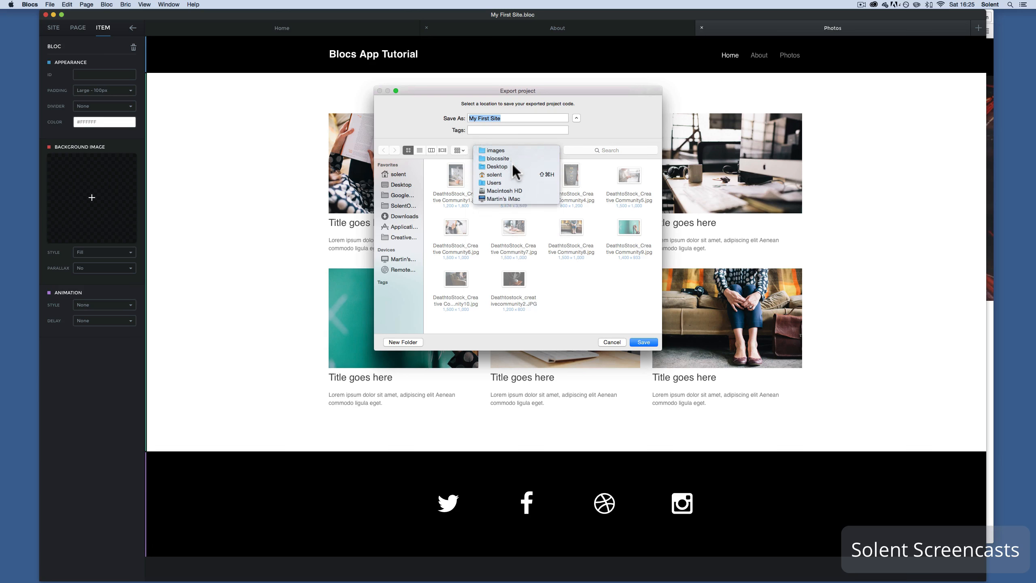
click(503, 118)
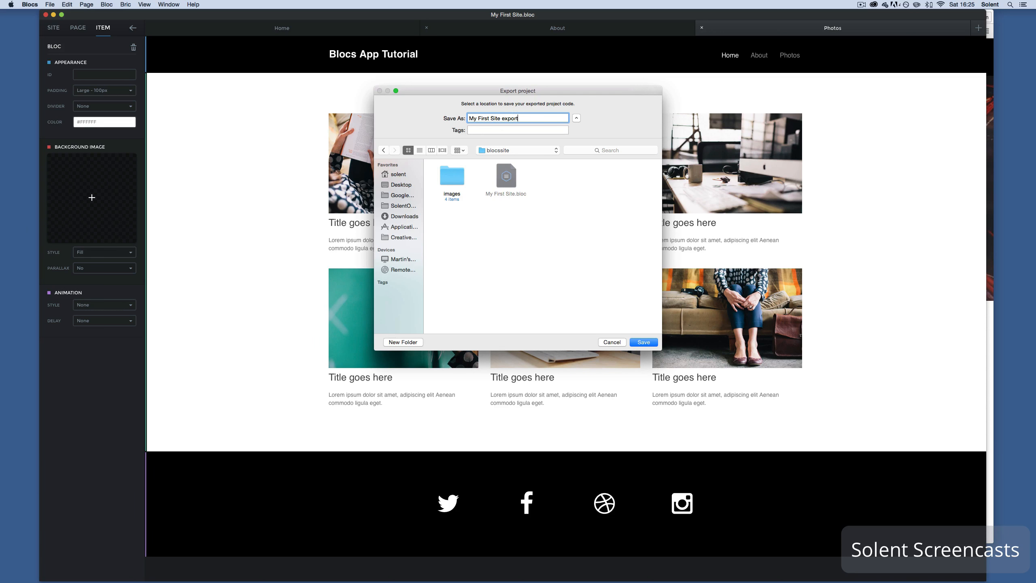
click(644, 342)
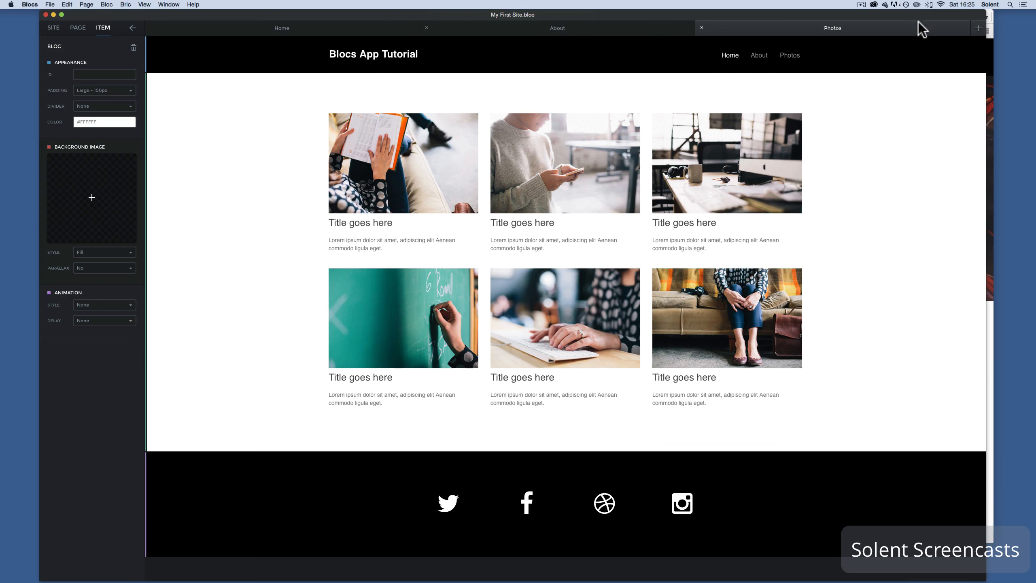
Move the Blocs and browser windows aside and open the blocssite folder from the desktop in Finder
drag(908, 22, 800, 229)
drag(881, 25, 586, 380)
drag(781, 222, 524, 294)
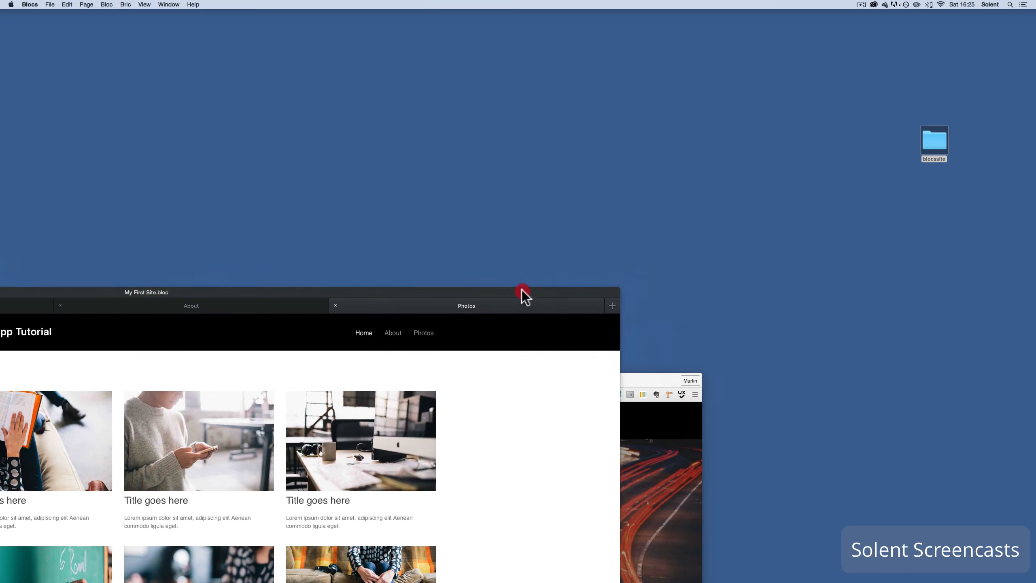
double_click(934, 141)
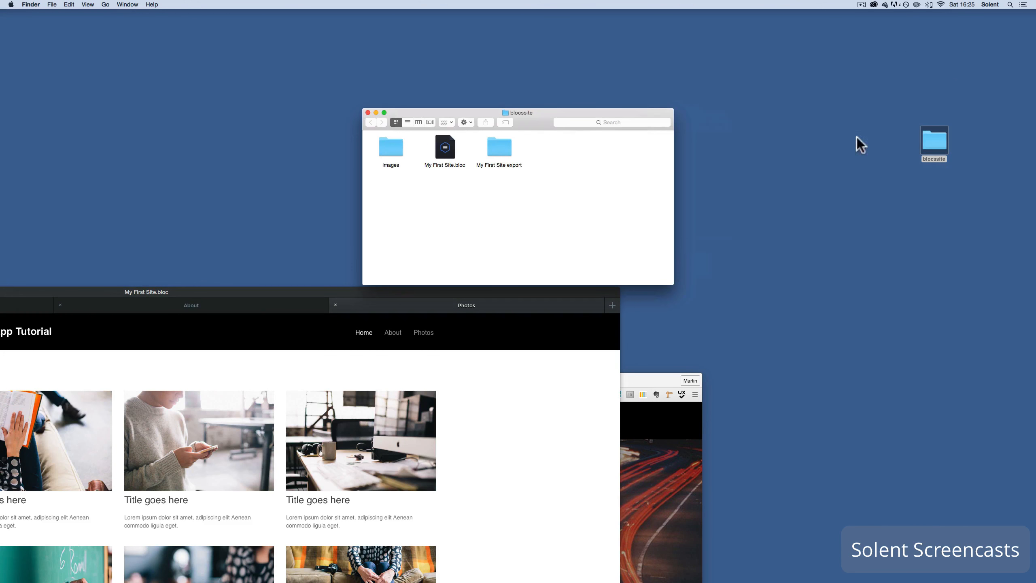
Look into the images folder and return to the blocssite folder
click(391, 155)
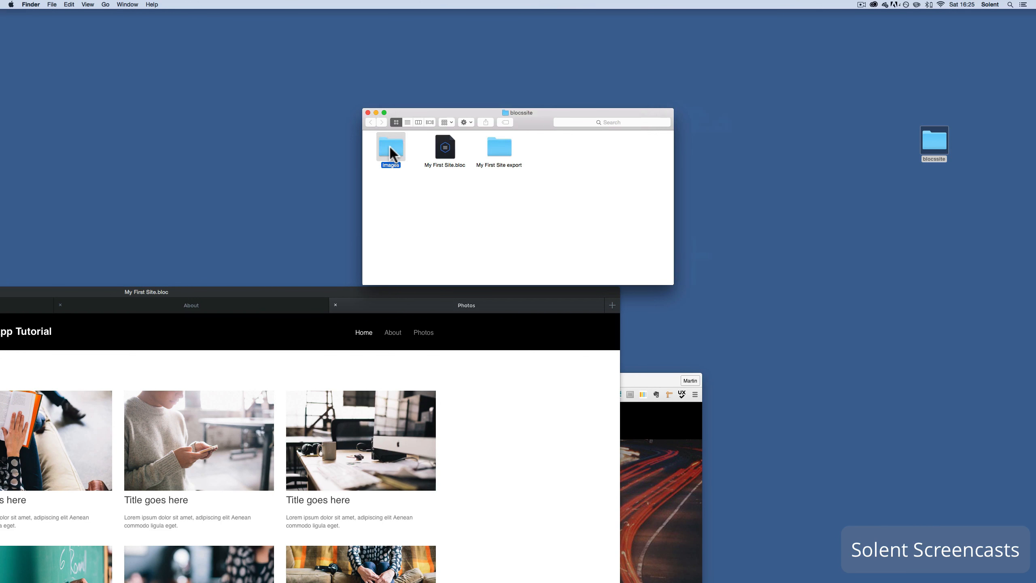
double_click(391, 154)
click(371, 122)
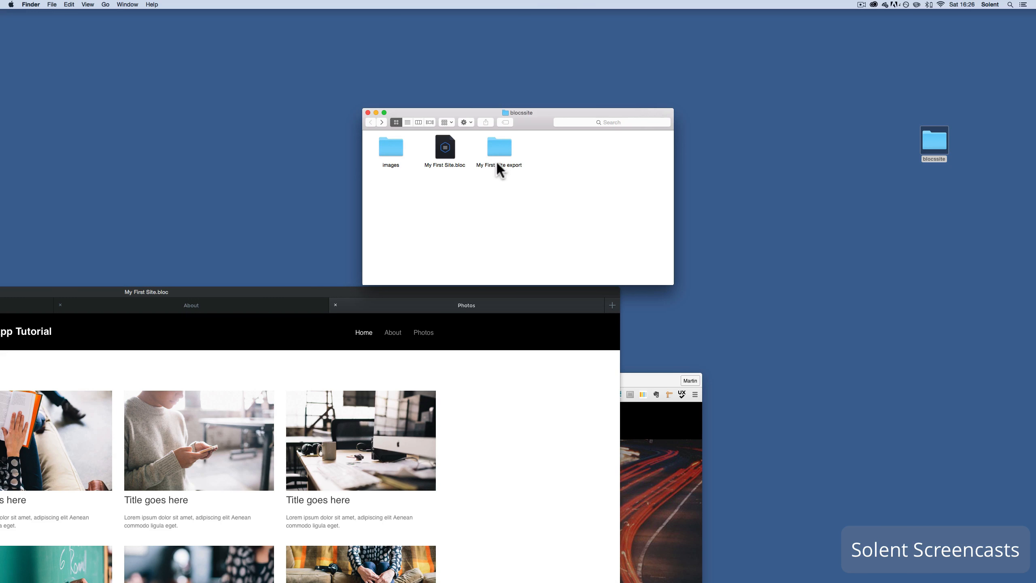
Set the My First Site export folder apart, open it and look through its css, js, fonts and img subfolders
drag(504, 151, 604, 183)
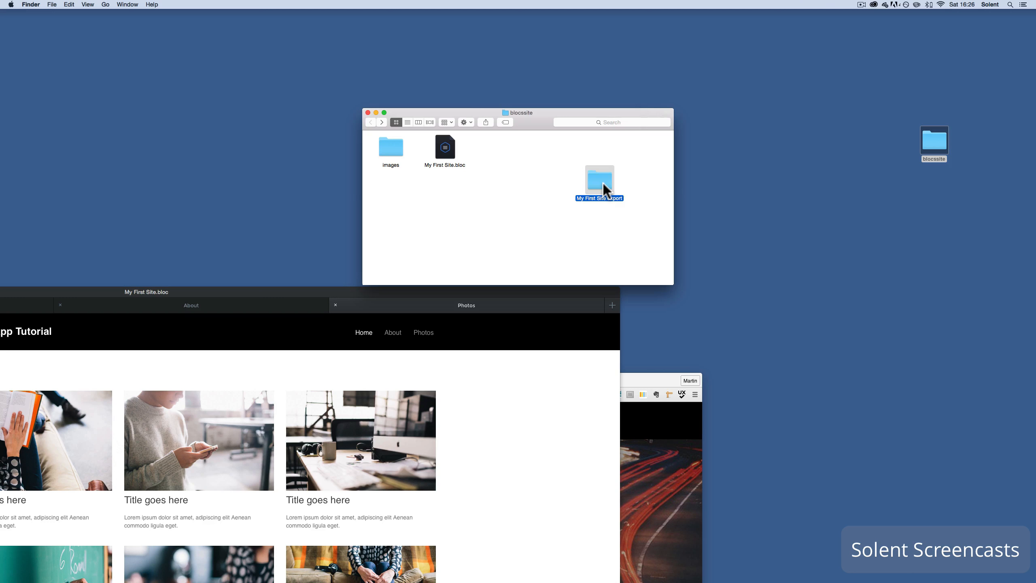
double_click(603, 182)
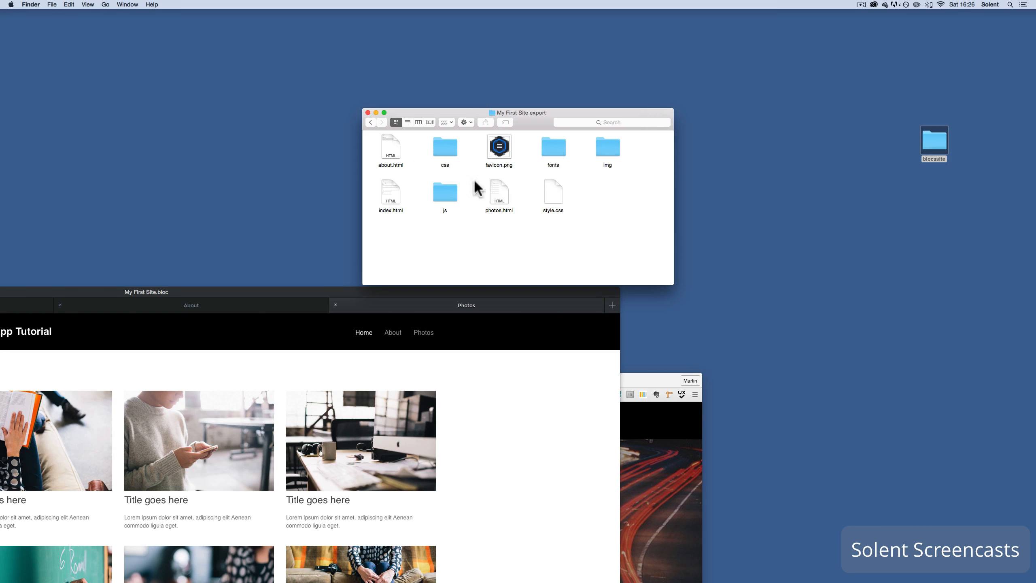
click(443, 147)
double_click(446, 154)
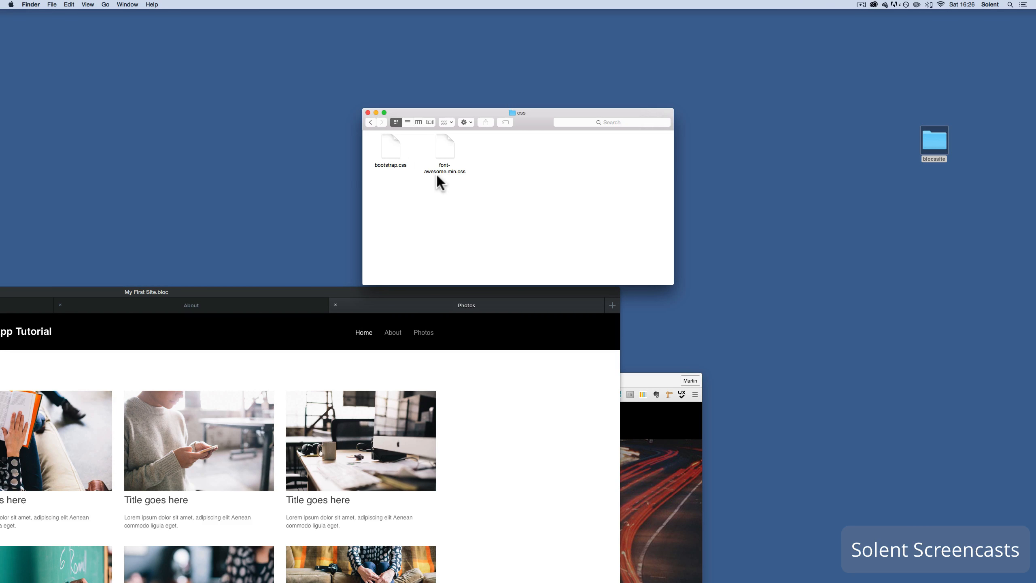
click(371, 123)
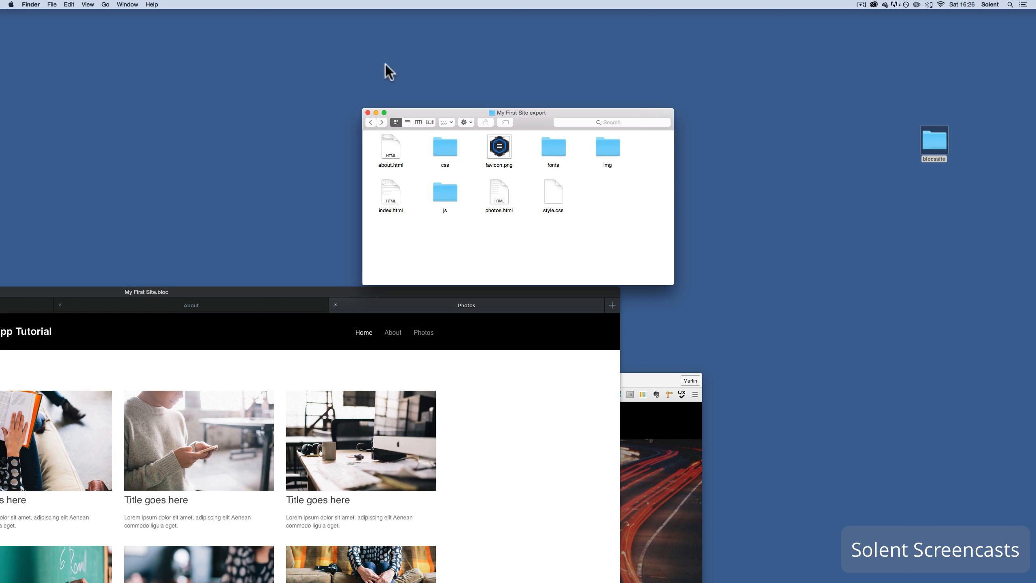
double_click(445, 191)
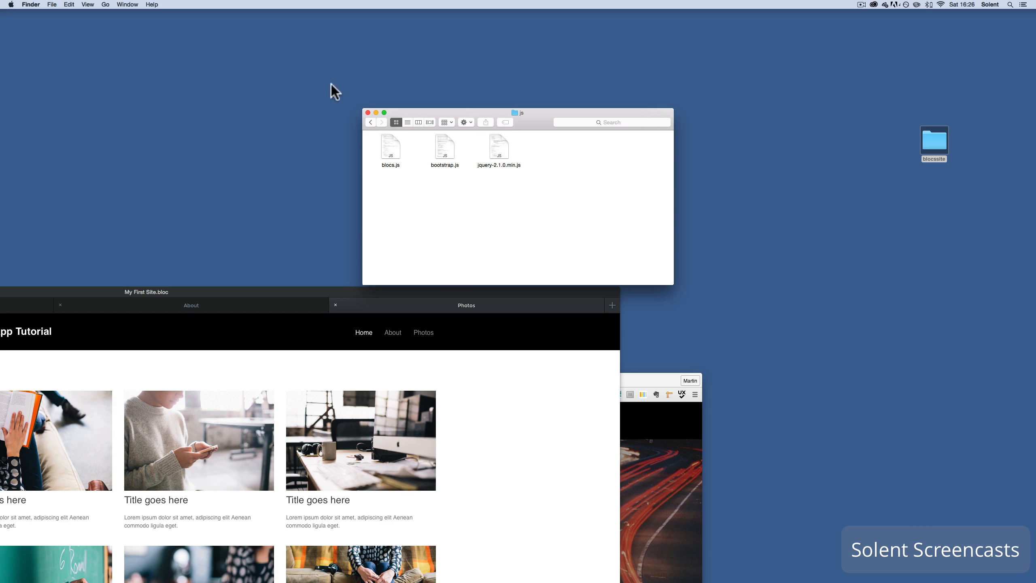
click(370, 121)
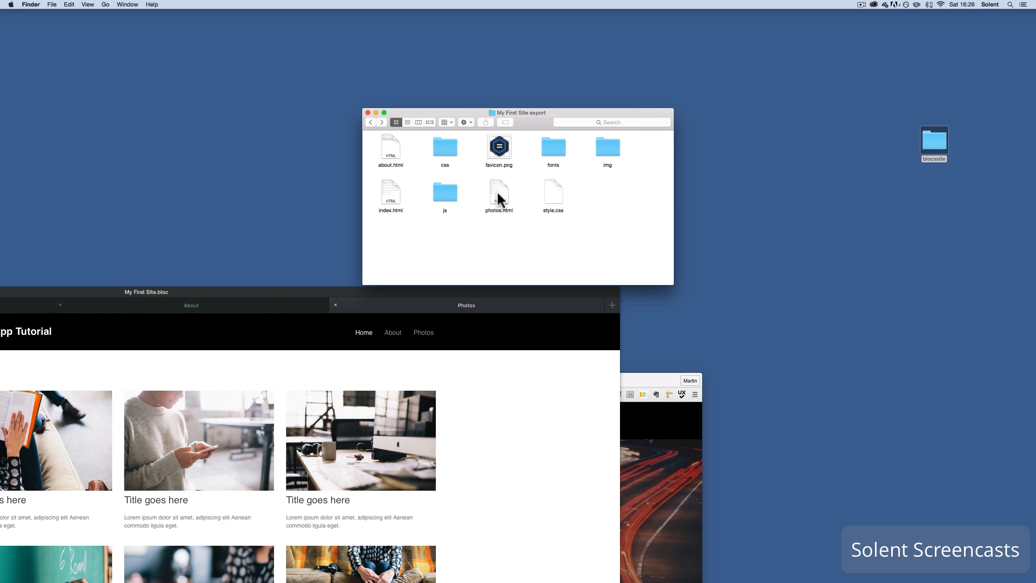
double_click(557, 150)
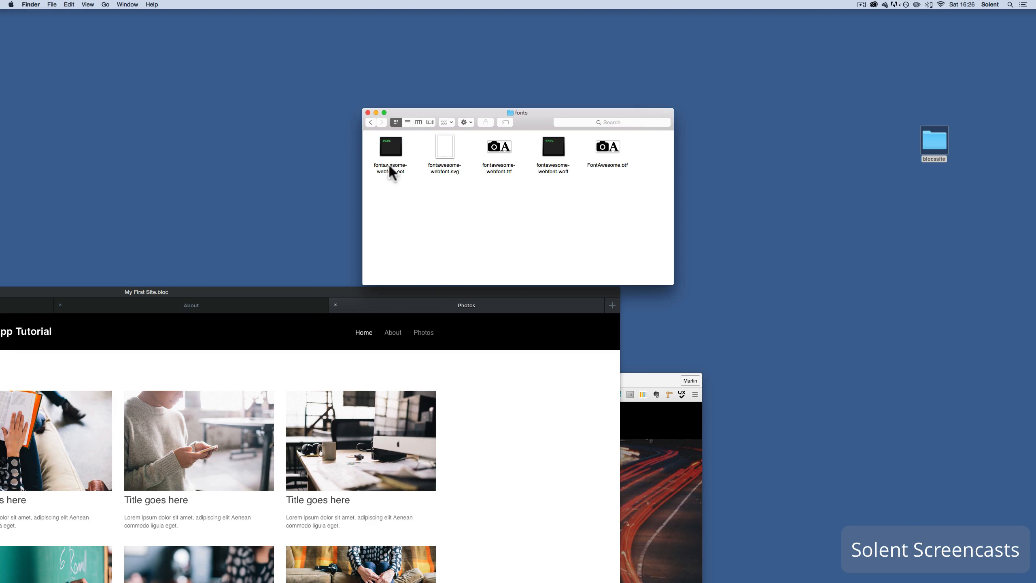
click(371, 121)
double_click(607, 151)
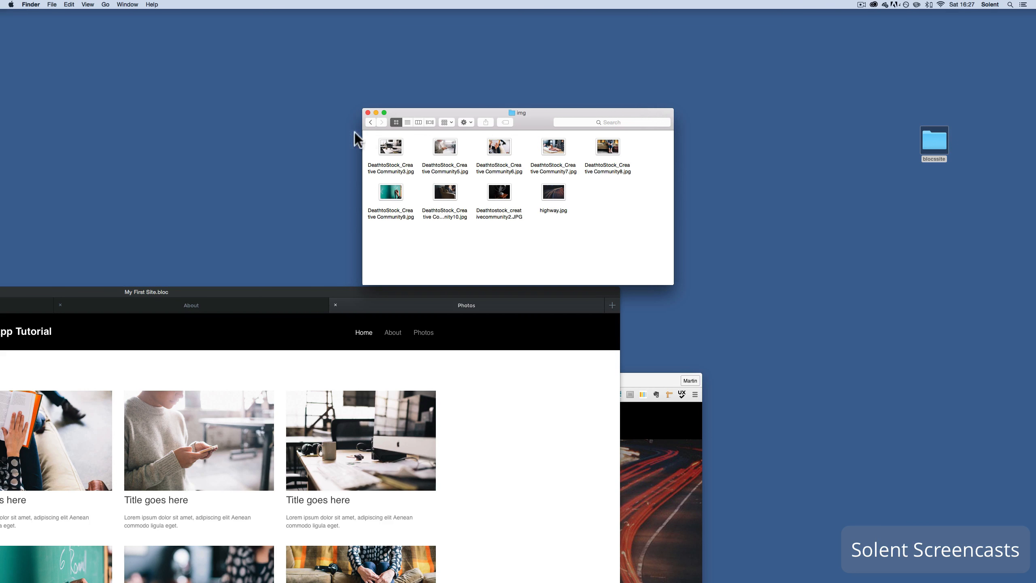
click(370, 122)
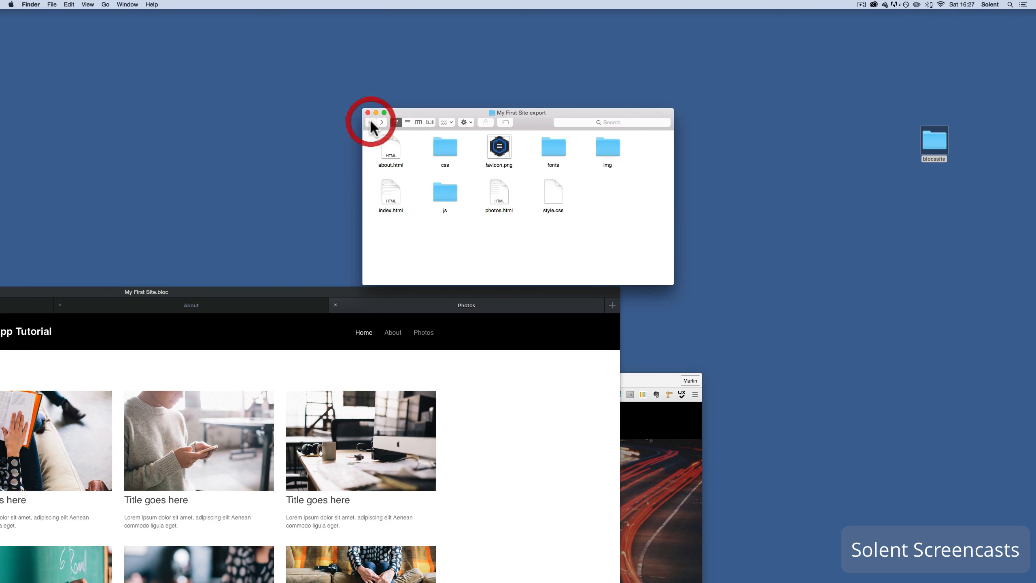
Switch back to Blocs and open the asset library for the site's favicon setting
double_click(270, 292)
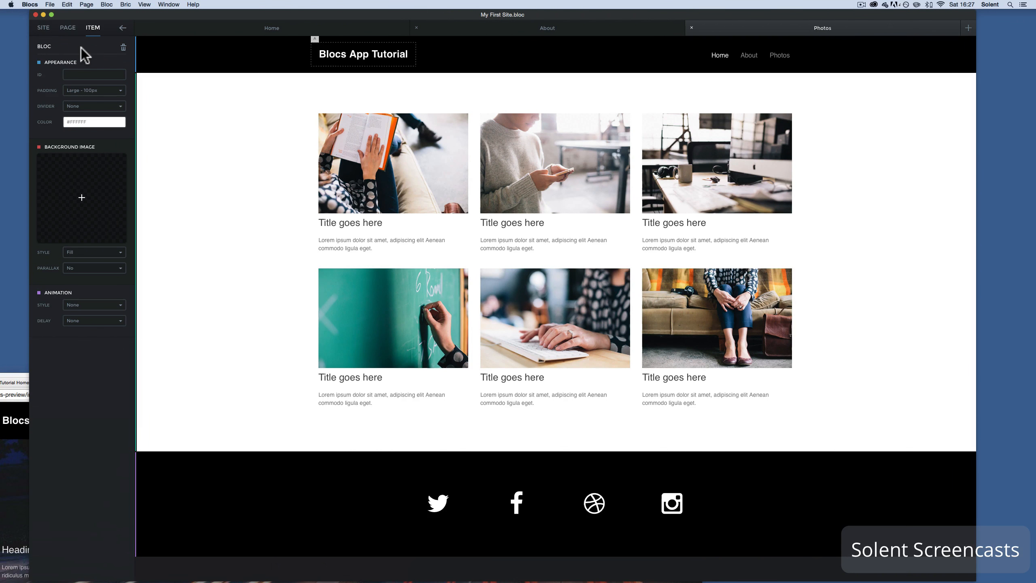
click(43, 28)
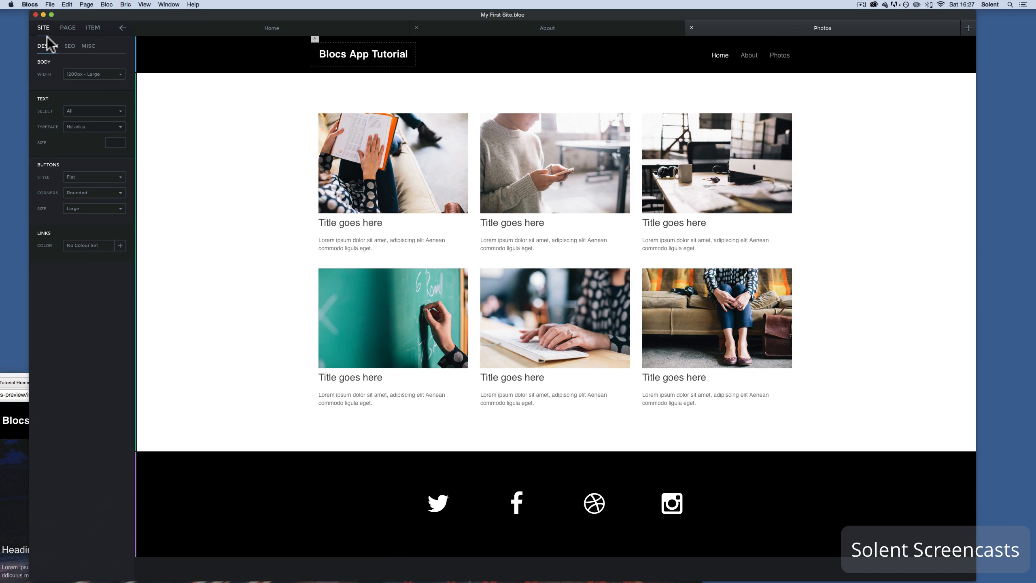
click(93, 47)
click(48, 80)
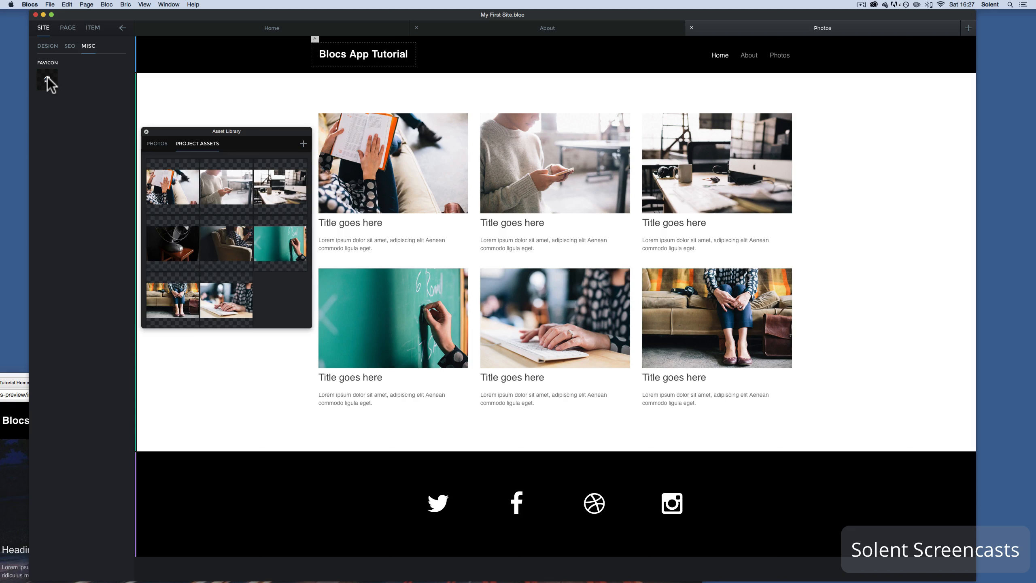
Add favicon.ico from the images folder to the project assets
click(303, 144)
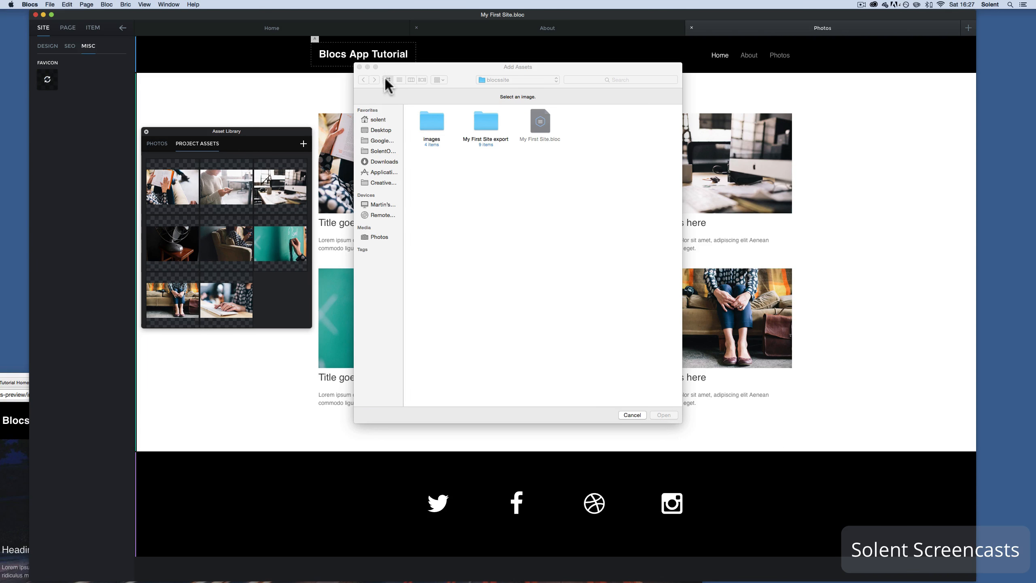
click(366, 78)
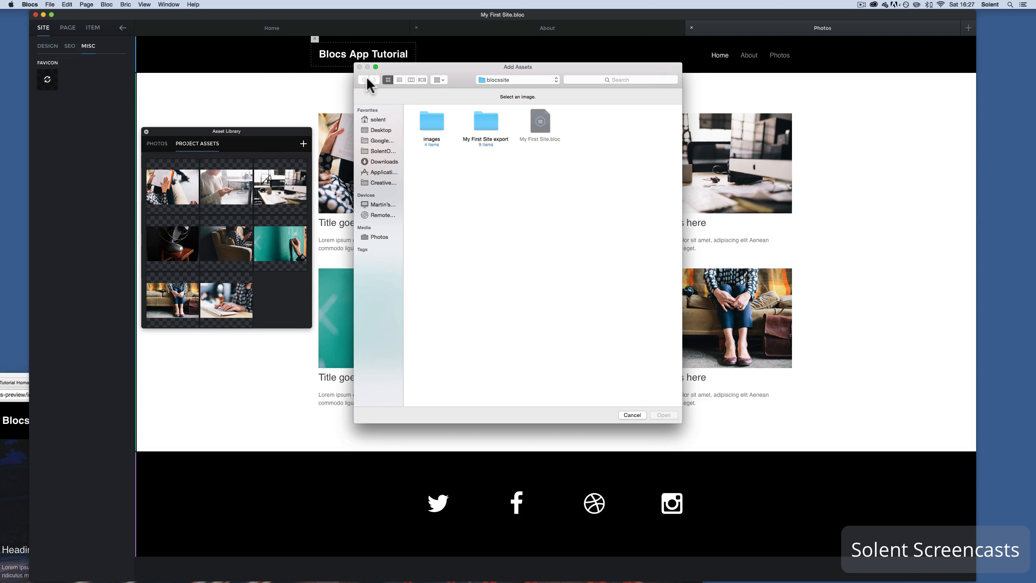
double_click(433, 129)
click(593, 126)
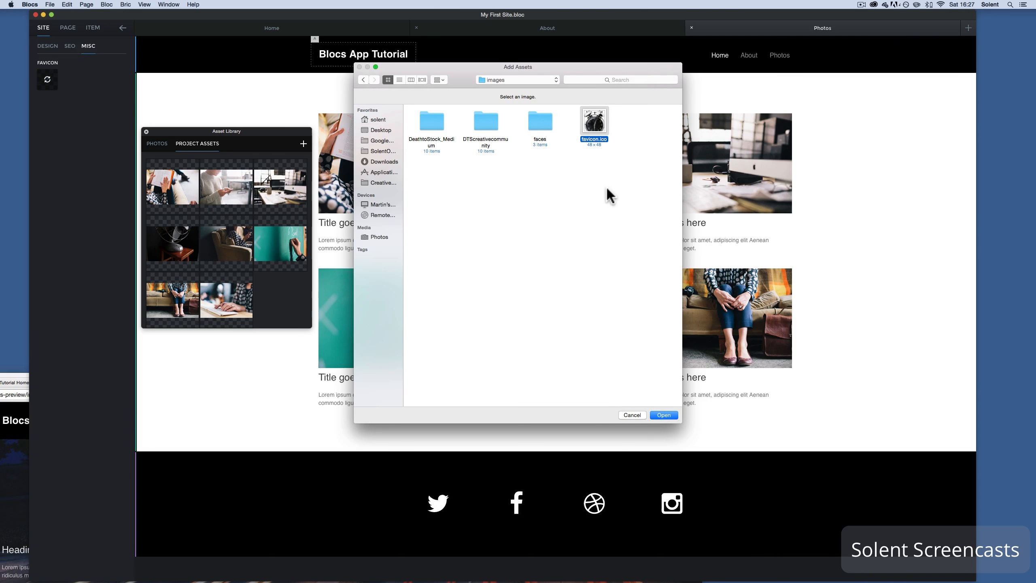
click(657, 417)
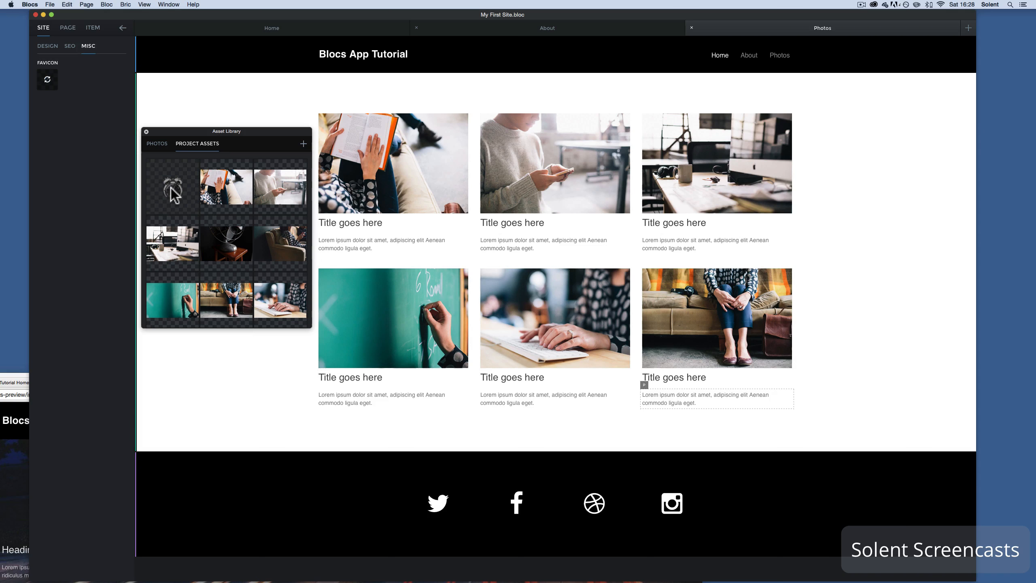
Set the imported favicon.ico as the site's favicon and close the asset library
click(175, 192)
click(43, 75)
click(49, 80)
click(147, 132)
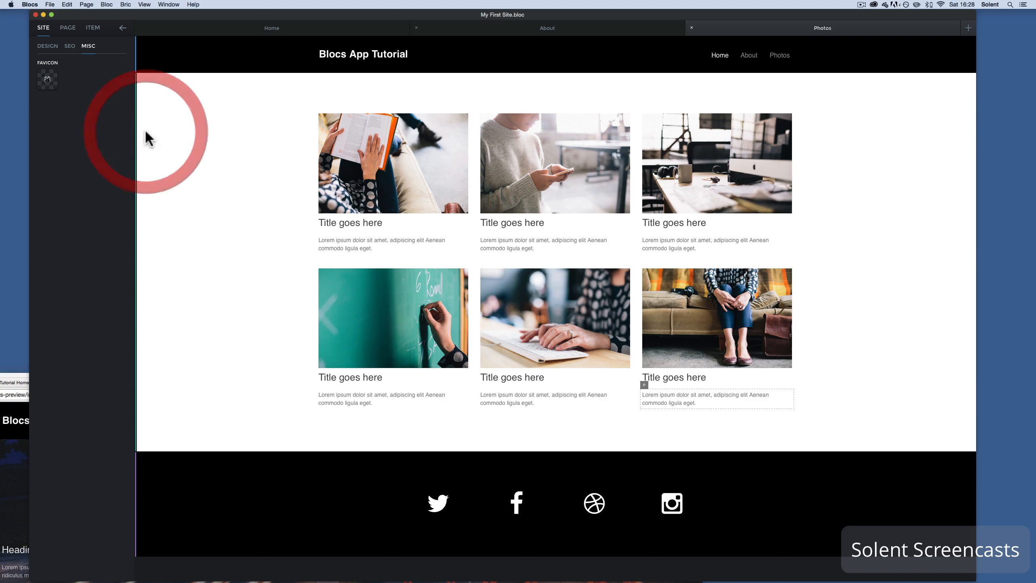
Export the project again into the blocssite folder as "My First Site Export", replacing the existing export
click(50, 4)
click(84, 88)
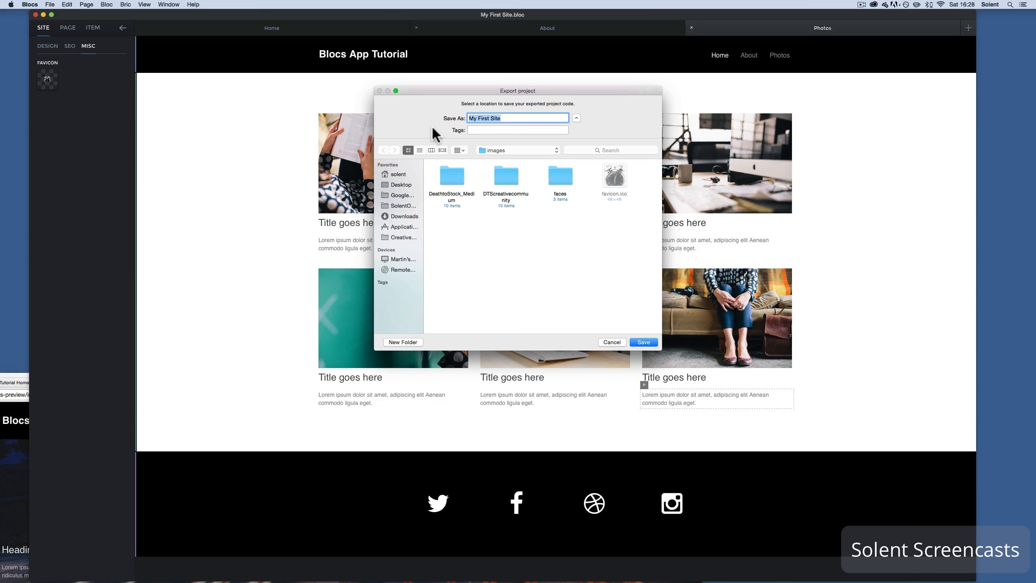
click(519, 150)
click(502, 158)
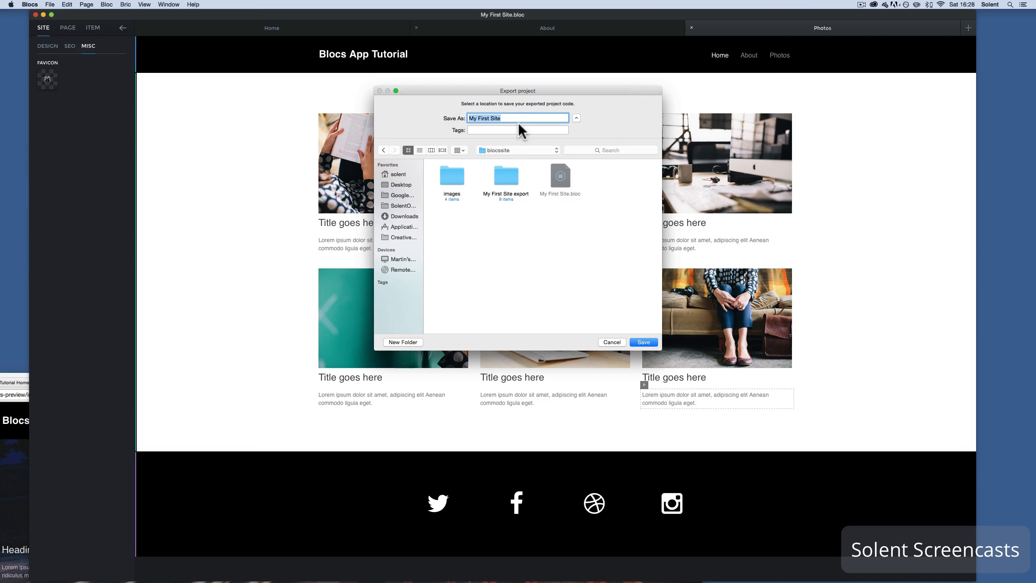
key(Right)
text(E)
click(643, 342)
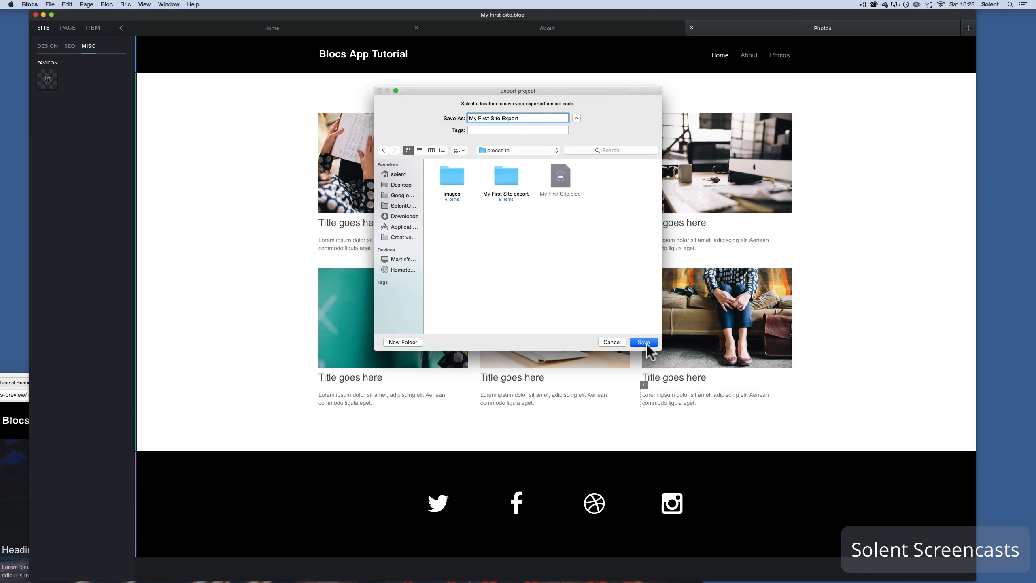
click(582, 144)
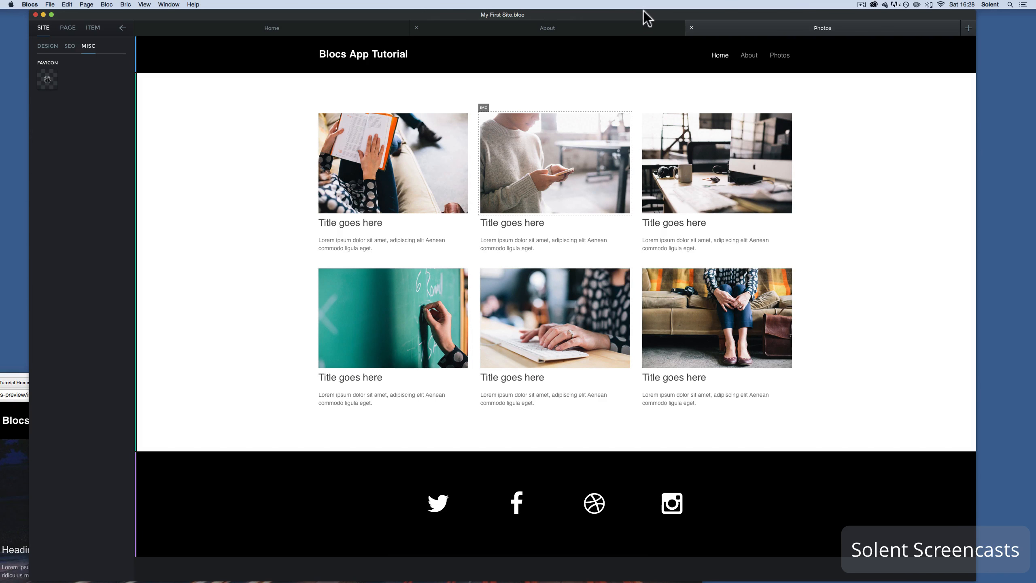
Move the Blocs window aside, check the exported site files in Finder and go back to the blocssite folder
drag(643, 18, 502, 312)
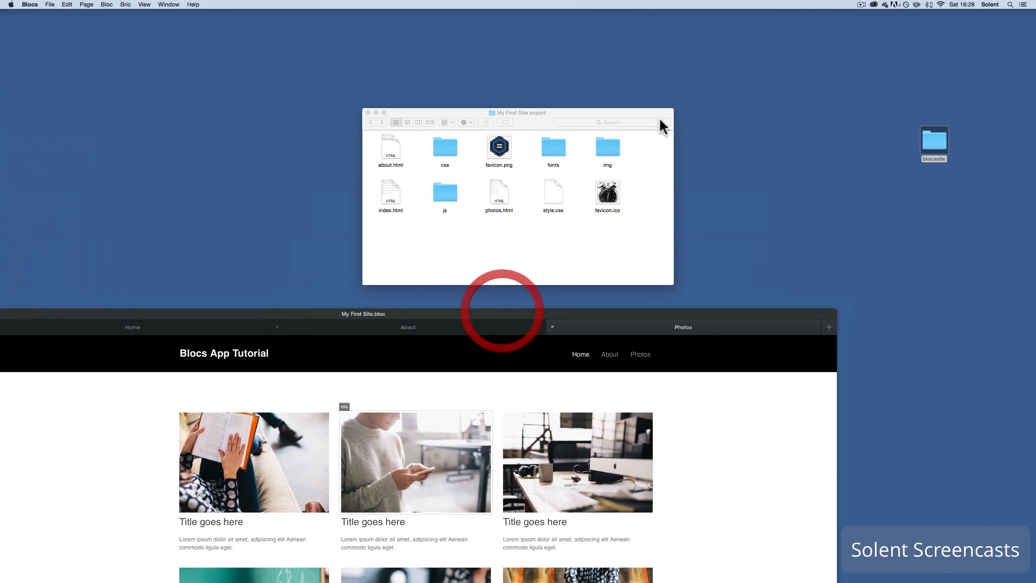
click(660, 197)
click(370, 122)
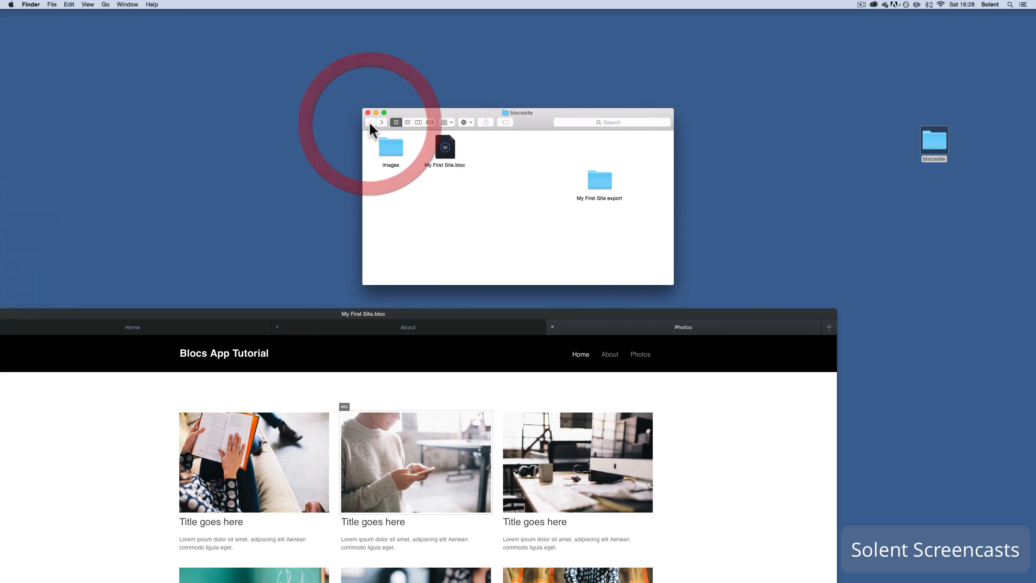
Open the My First Site export folder in Finder and move the leftover favicon.png to the Trash
double_click(603, 184)
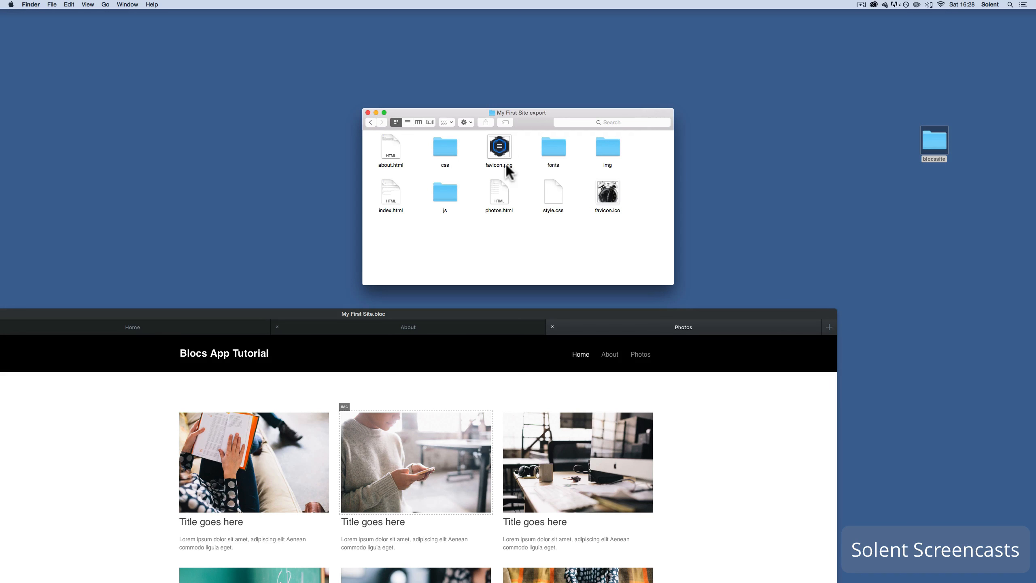
click(506, 149)
right_click(506, 149)
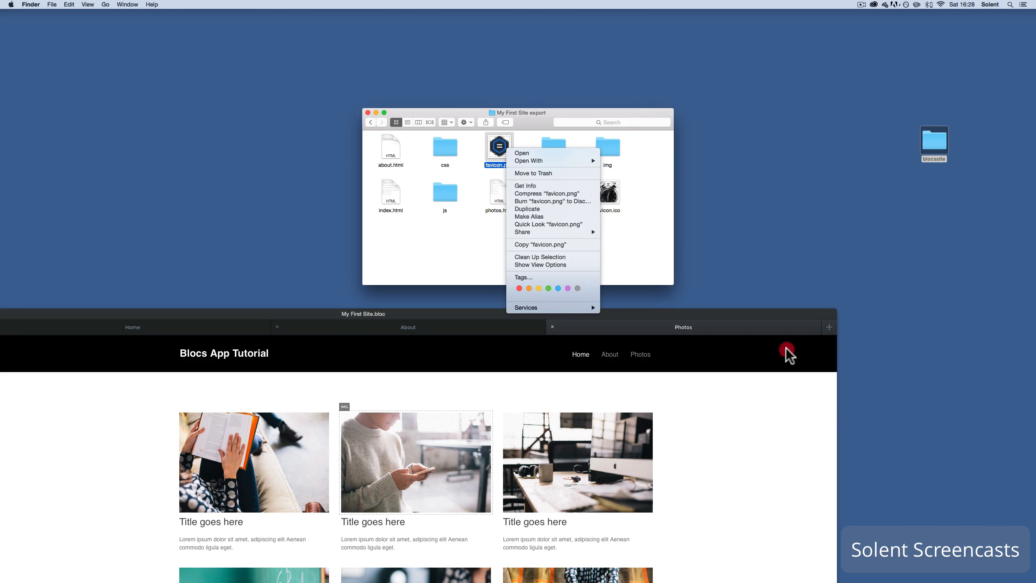
click(655, 232)
right_click(500, 147)
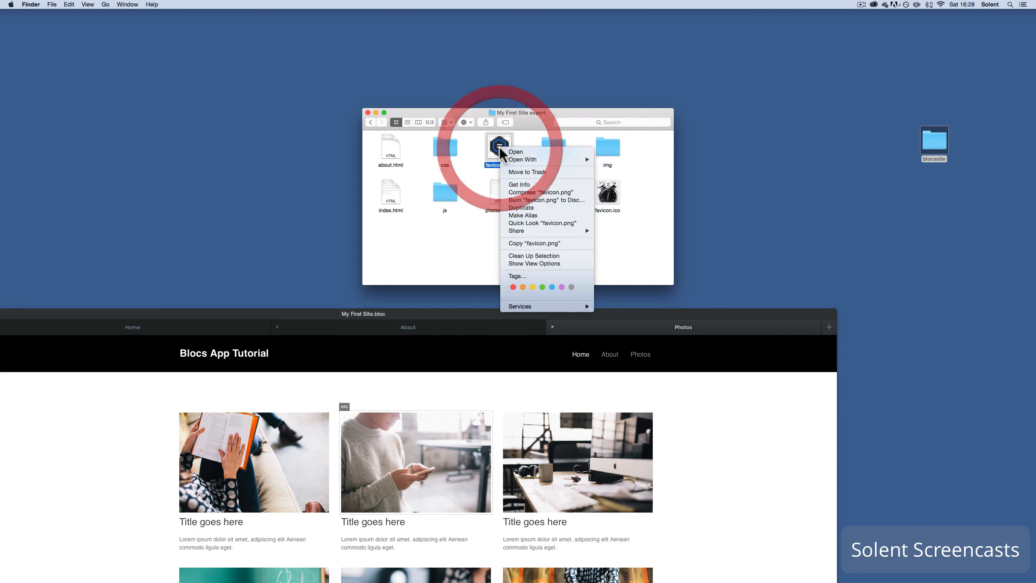
mouse_move(540, 232)
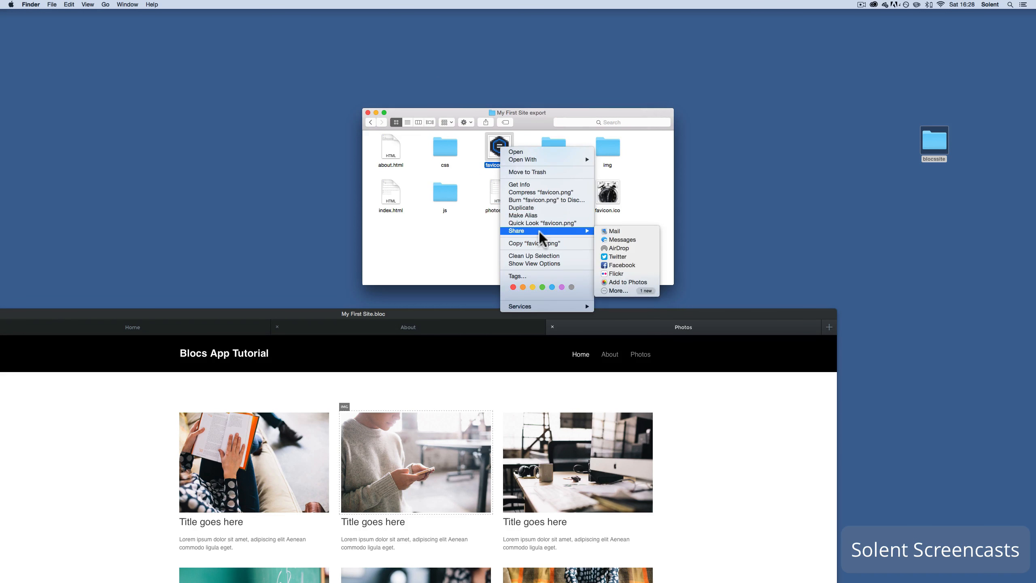
click(542, 171)
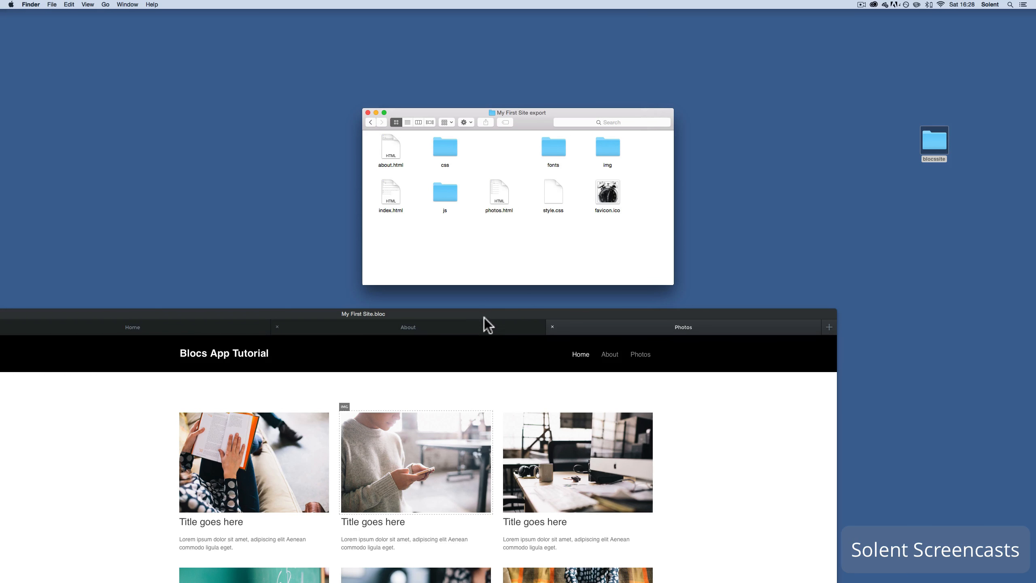
Preview the exported index.html and the site's other pages in Chrome, then minimize the browser window
drag(391, 197, 105, 573)
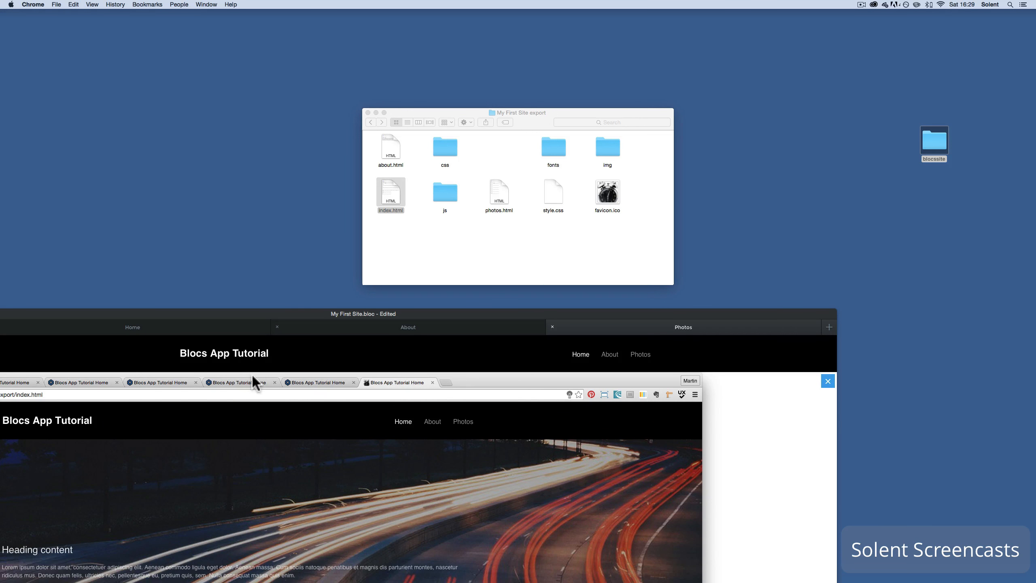
drag(251, 373, 493, 2)
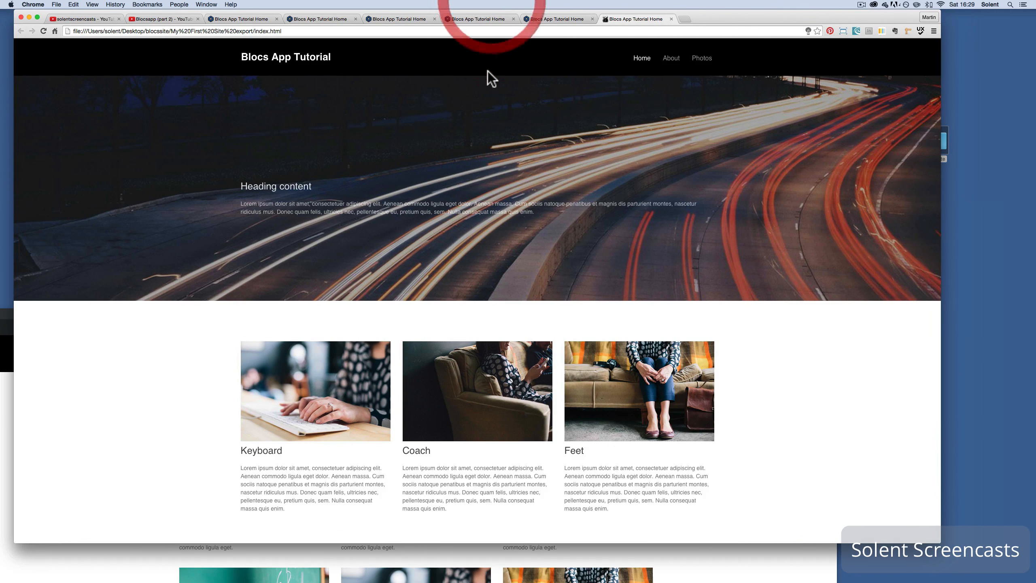
click(671, 58)
scroll(661, 288, down, 10)
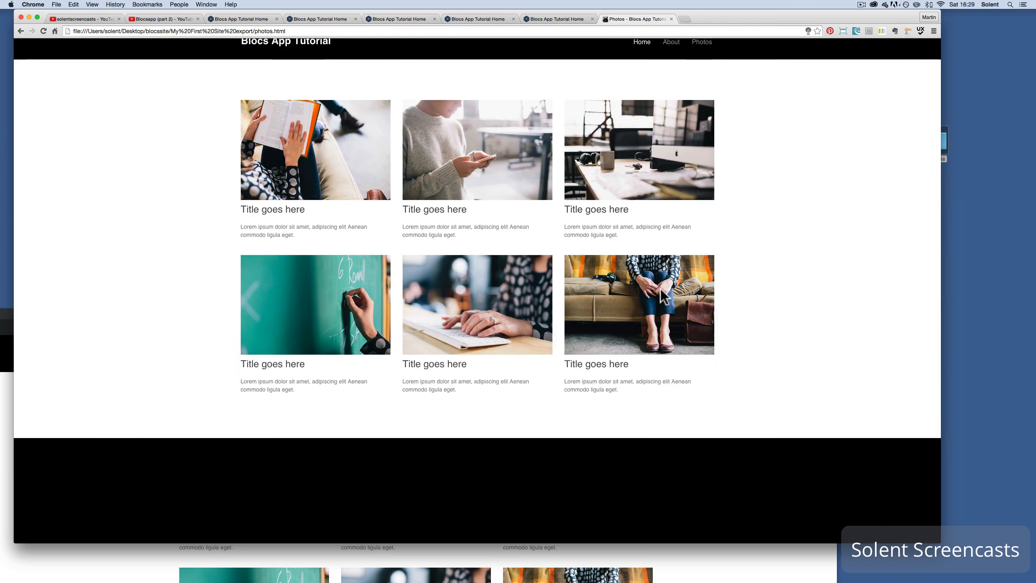
scroll(661, 288, up, 1)
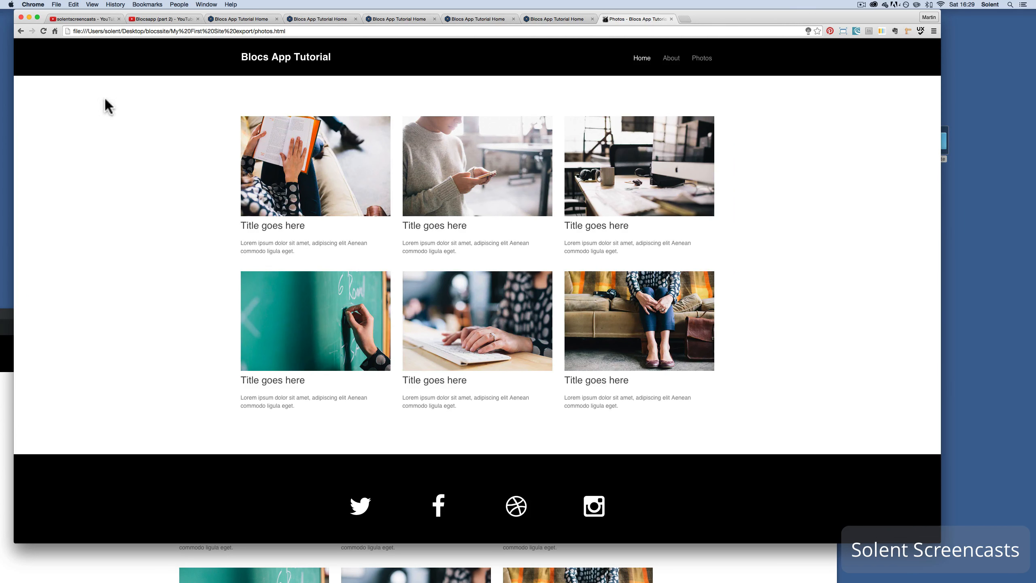
click(286, 63)
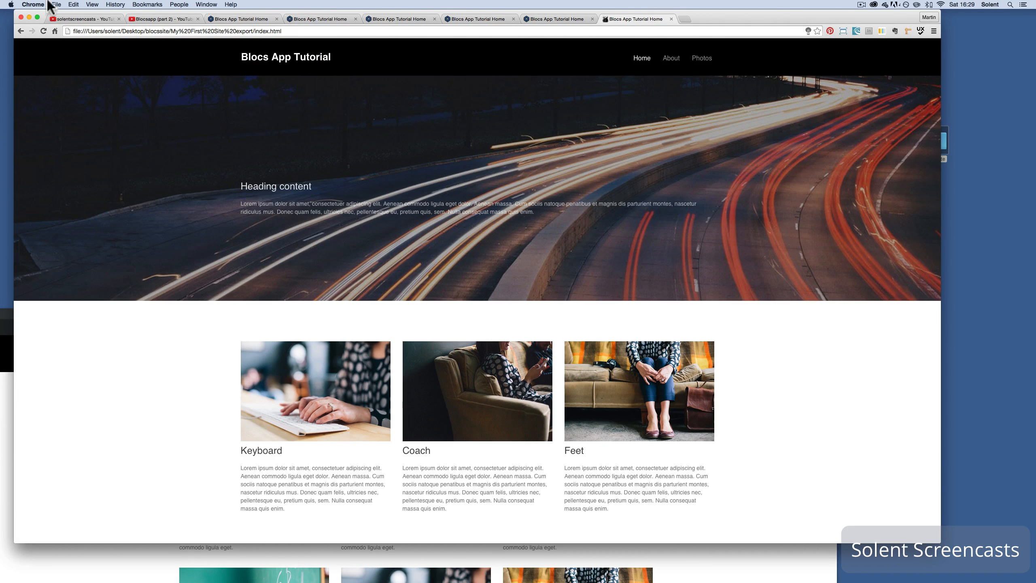
click(29, 17)
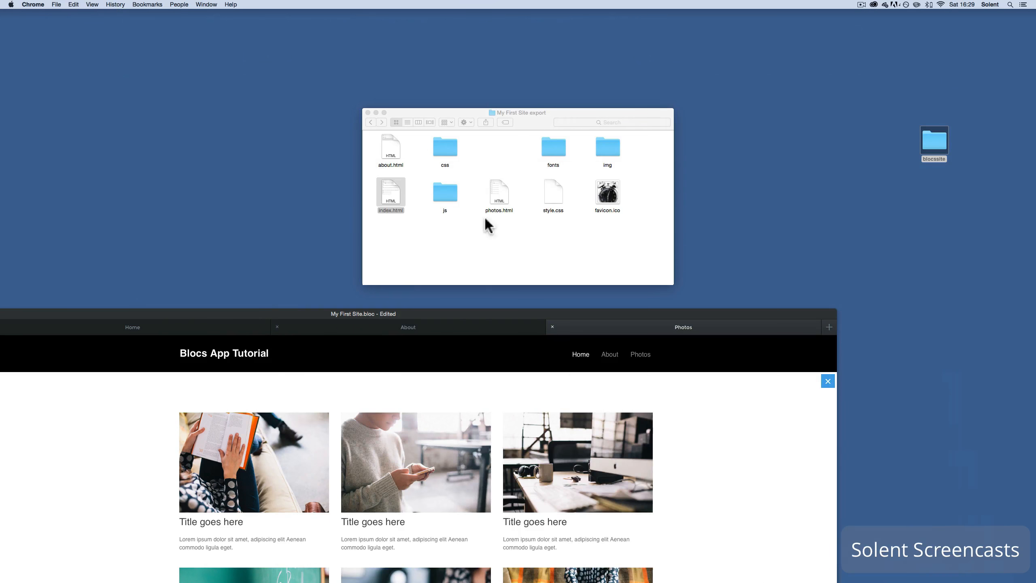
Reposition the My First Site export folder inside the blocssite folder and open it again
click(369, 120)
click(369, 120)
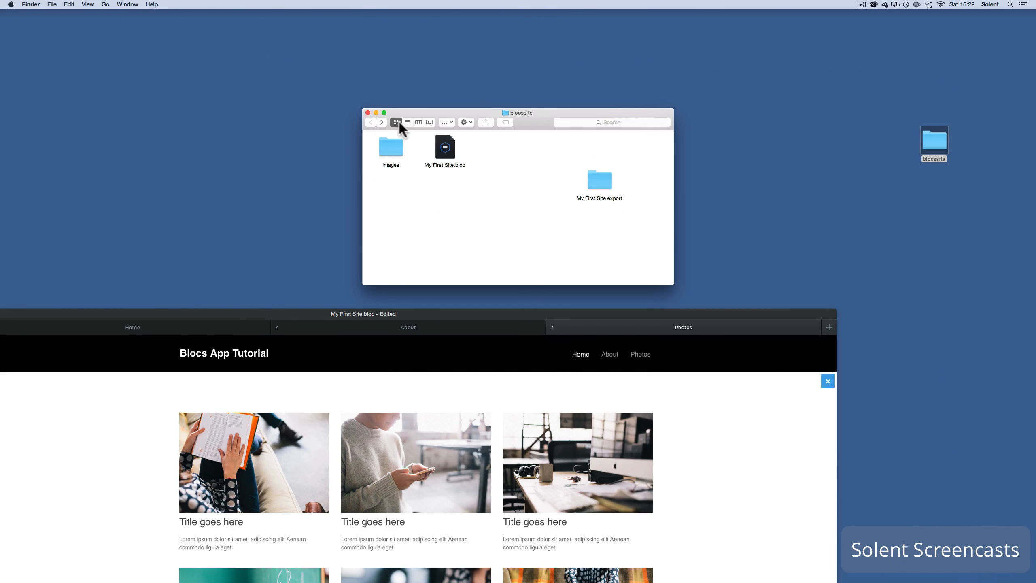
drag(602, 191, 567, 194)
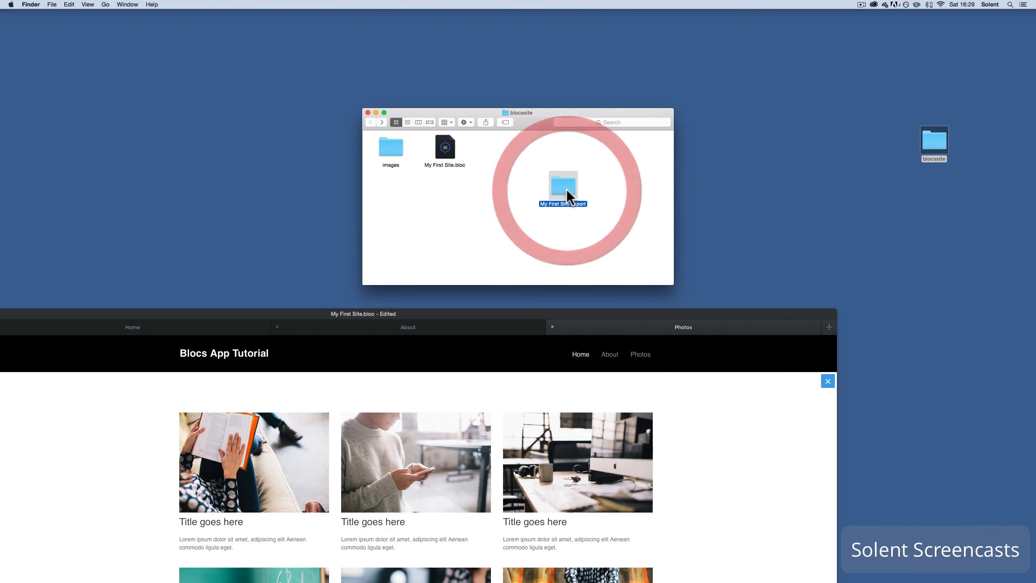
double_click(567, 192)
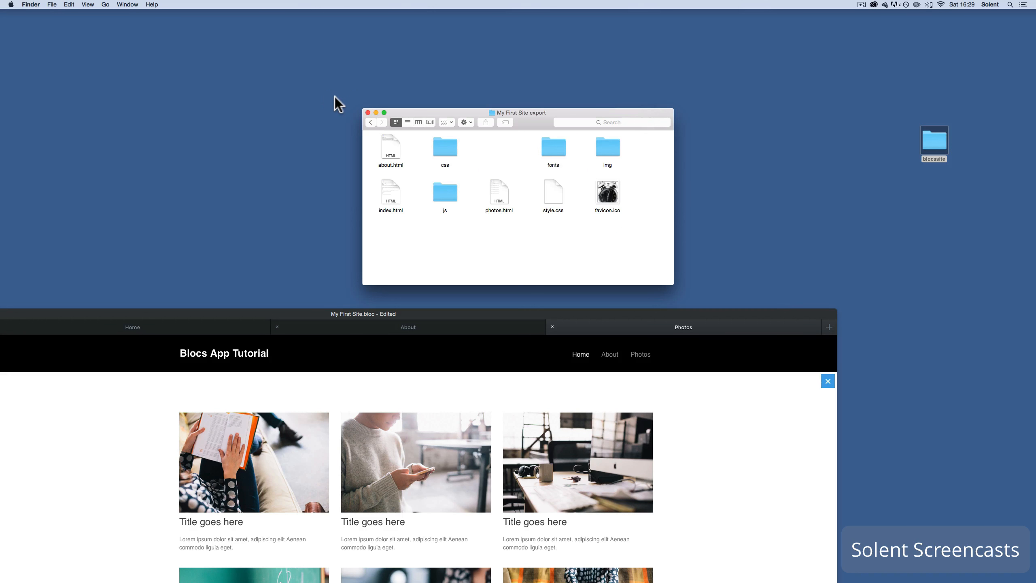